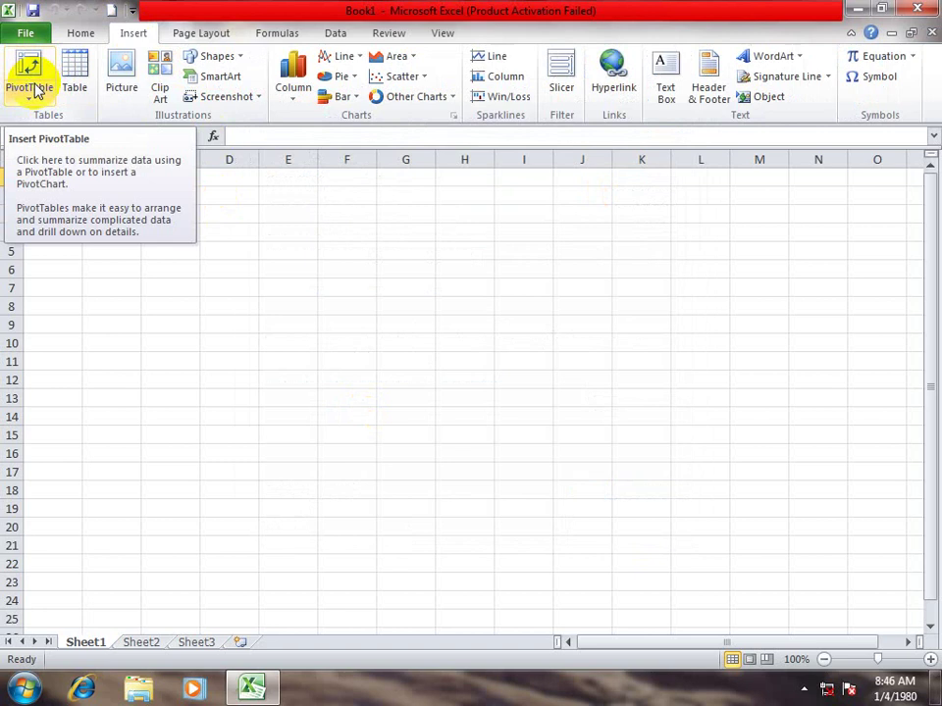
Step: Enter the column headings name, post and salary in cells F8 to H8
left_click(320, 310)
type("name")
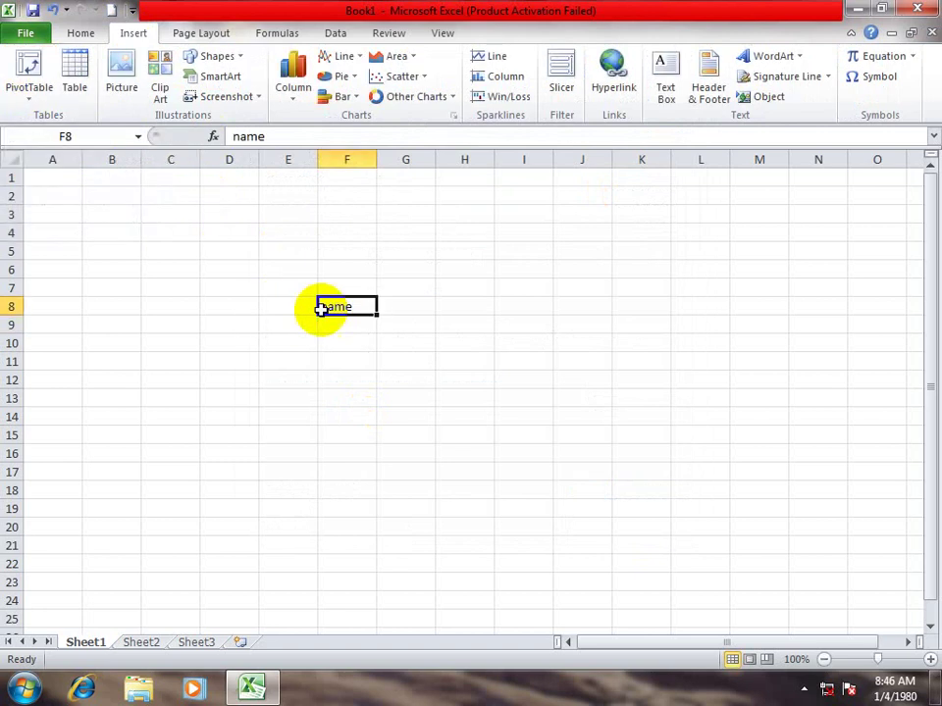
key("Tab")
type("p")
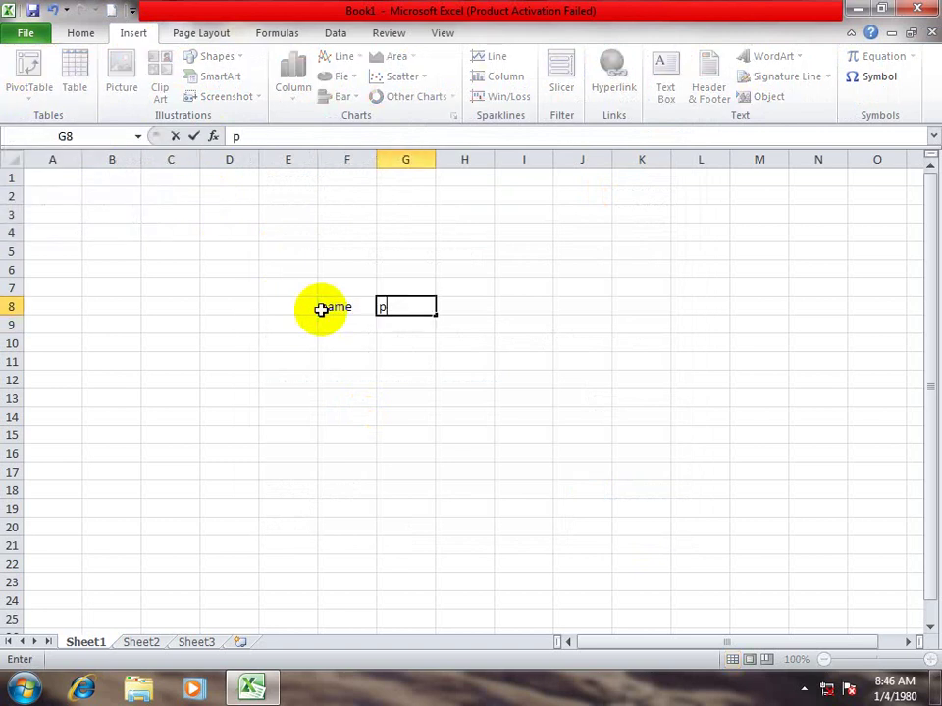
type("ost")
key("Tab")
type("sa")
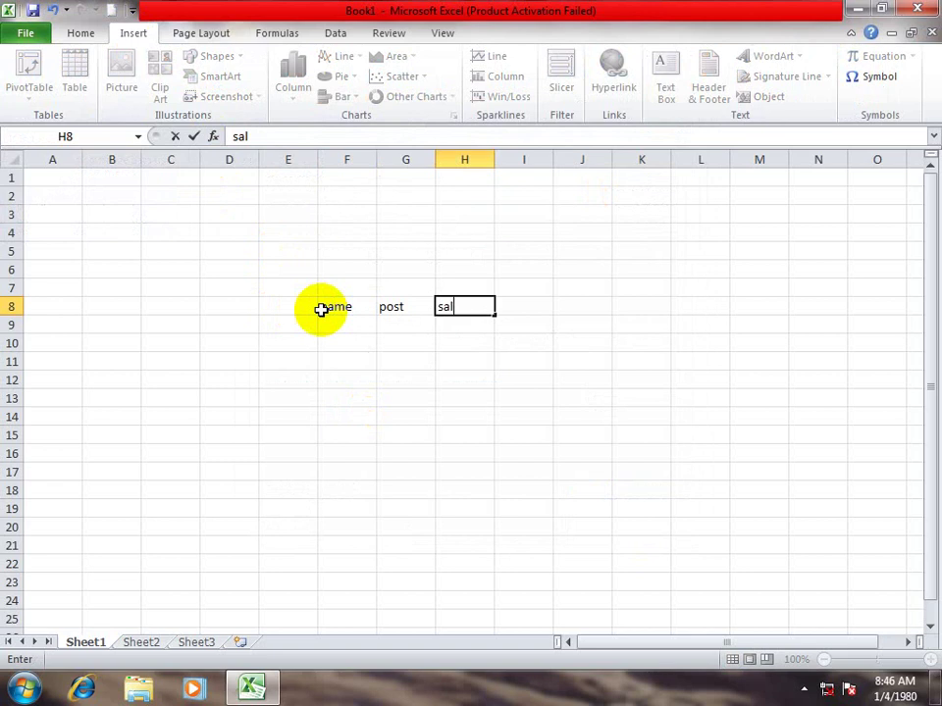
key("Return")
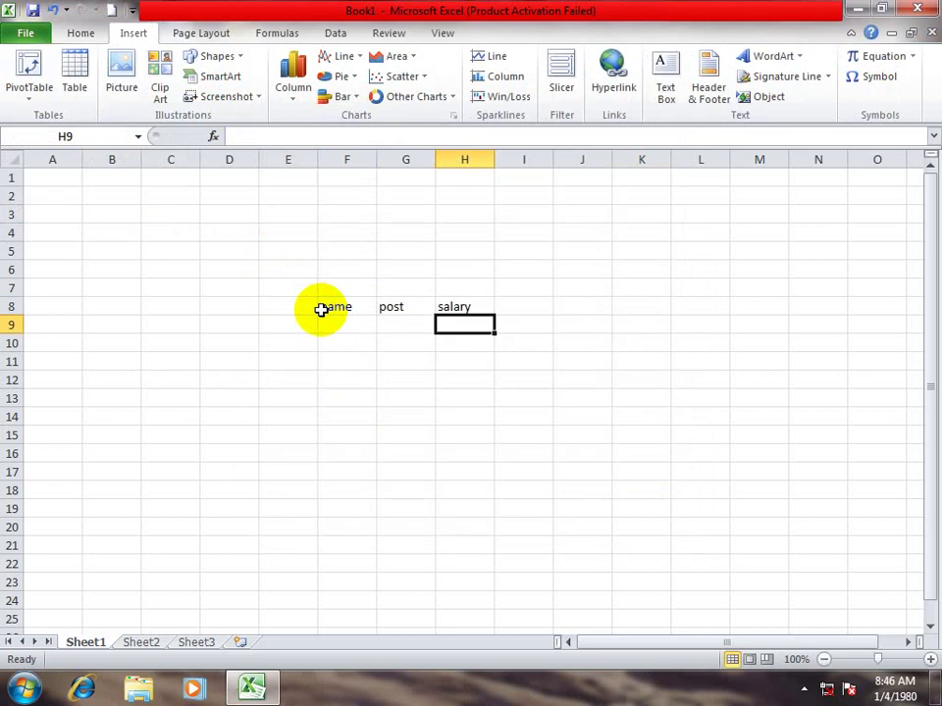
Step: Enter the first four employees' first names under the name heading, in cells F9 to F12
key("Left")
key("Left")
type("asad")
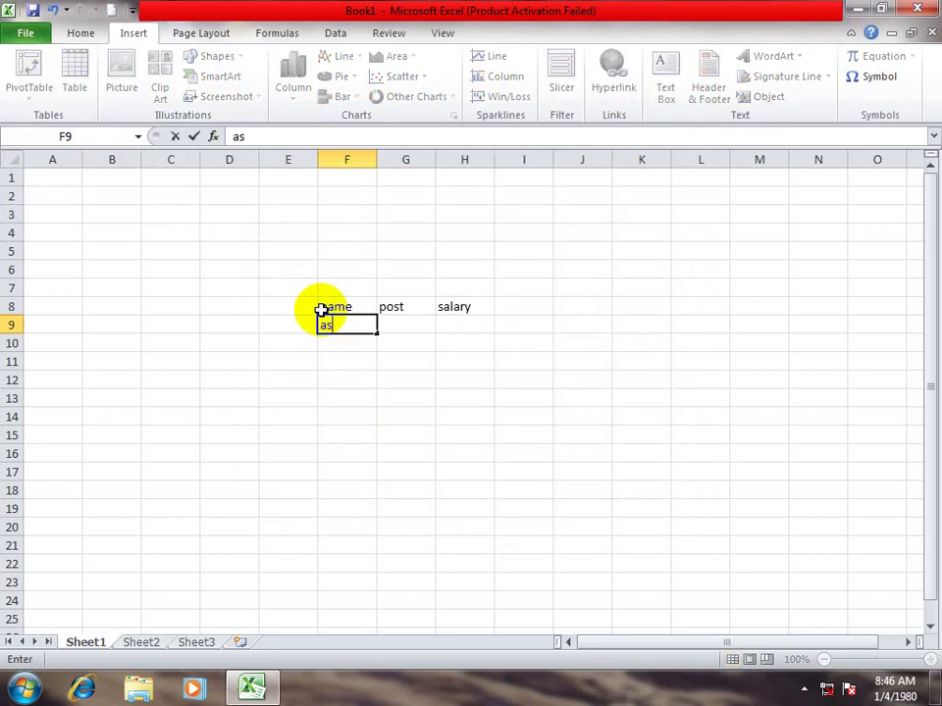
key("Return")
type("atio")
key("Return")
type("w")
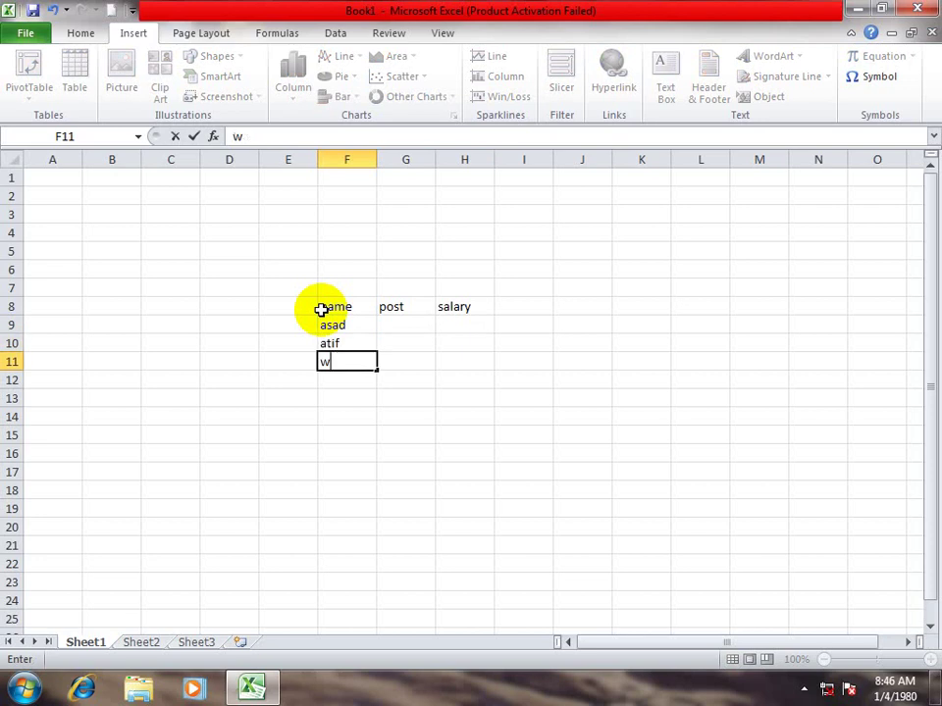
type("ali")
key("Return")
type("navee")
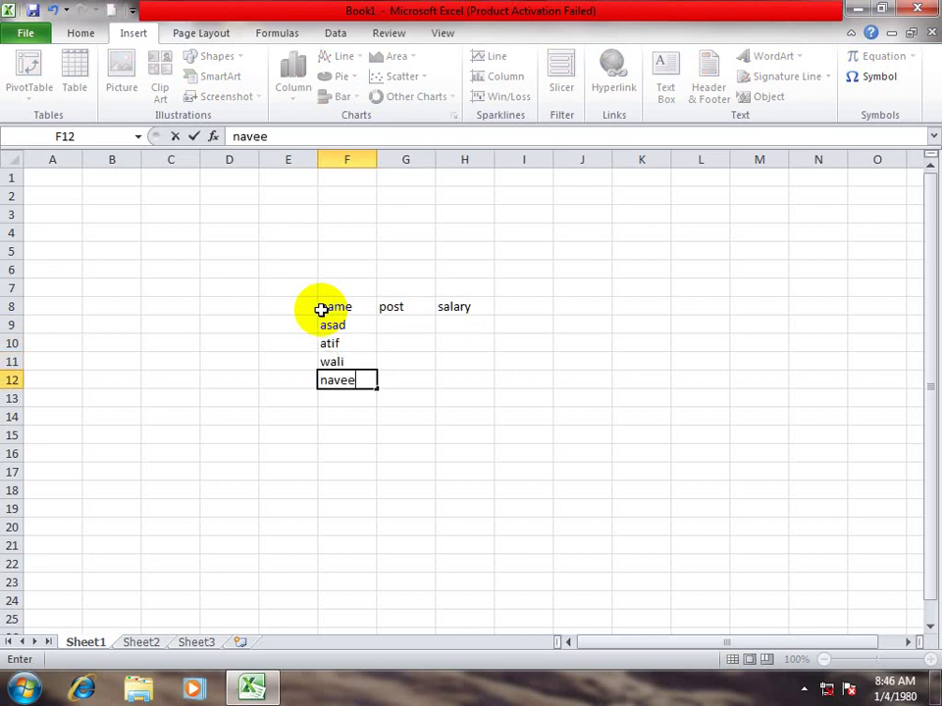
type("d")
key("Return")
Step: Enter five more first names in cells F13 to F17, the last two repeating the names in F10 and F11
type("faheem")
key("Return")
type("faw")
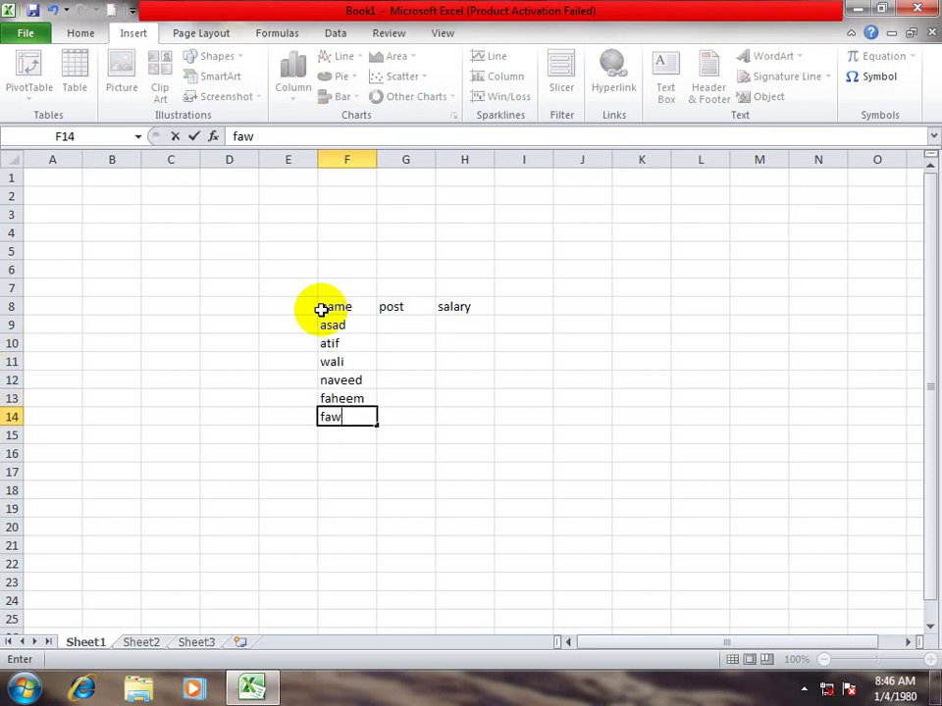
type("ad")
key("Return")
type("sajjad")
key("Return")
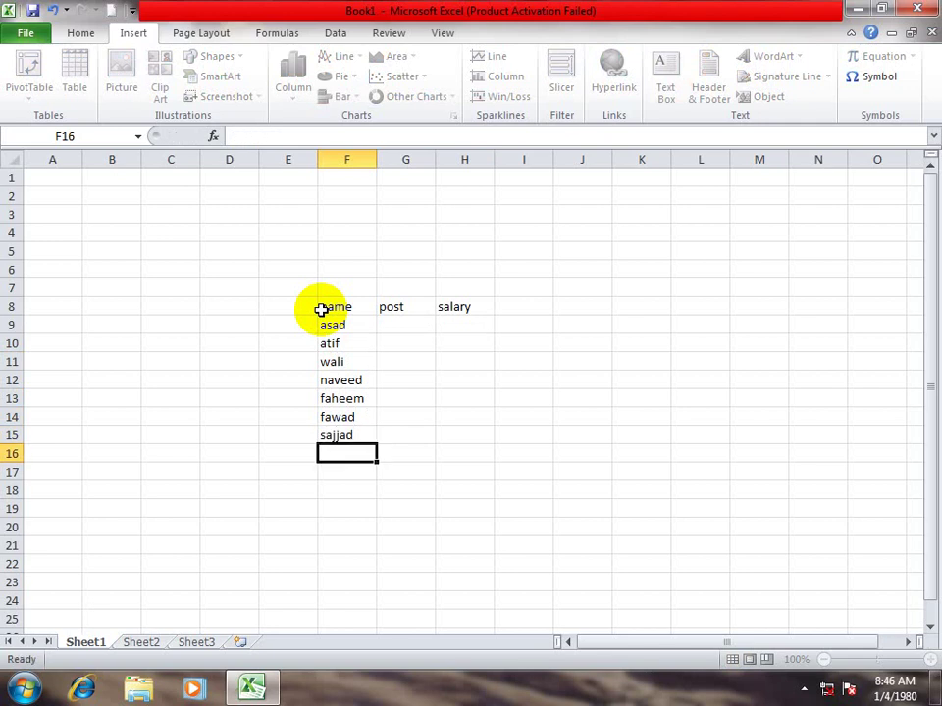
key("Return")
type("wali")
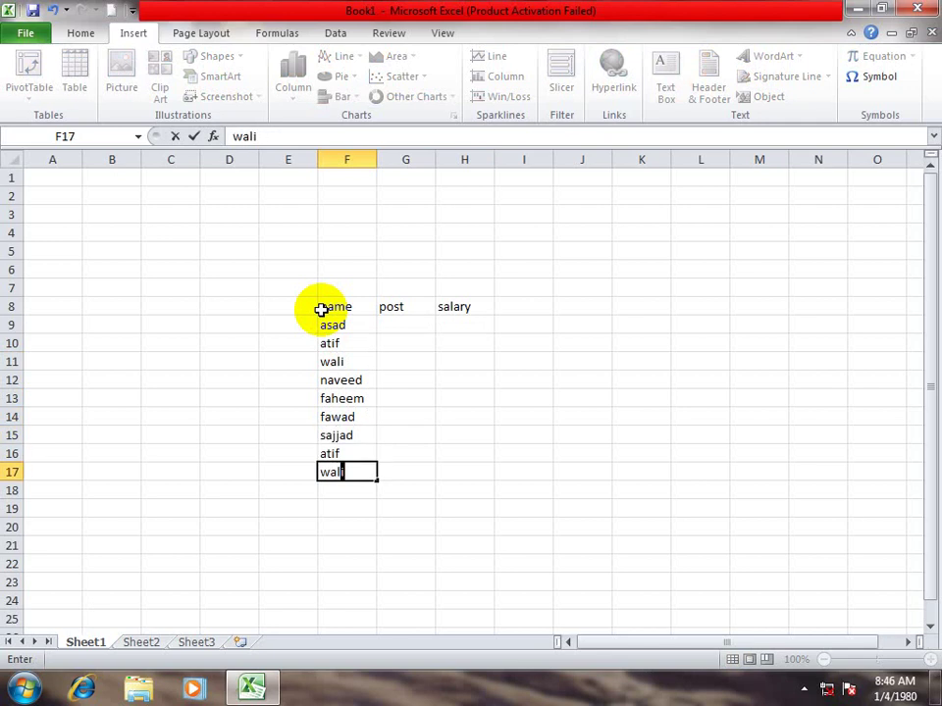
key("Return")
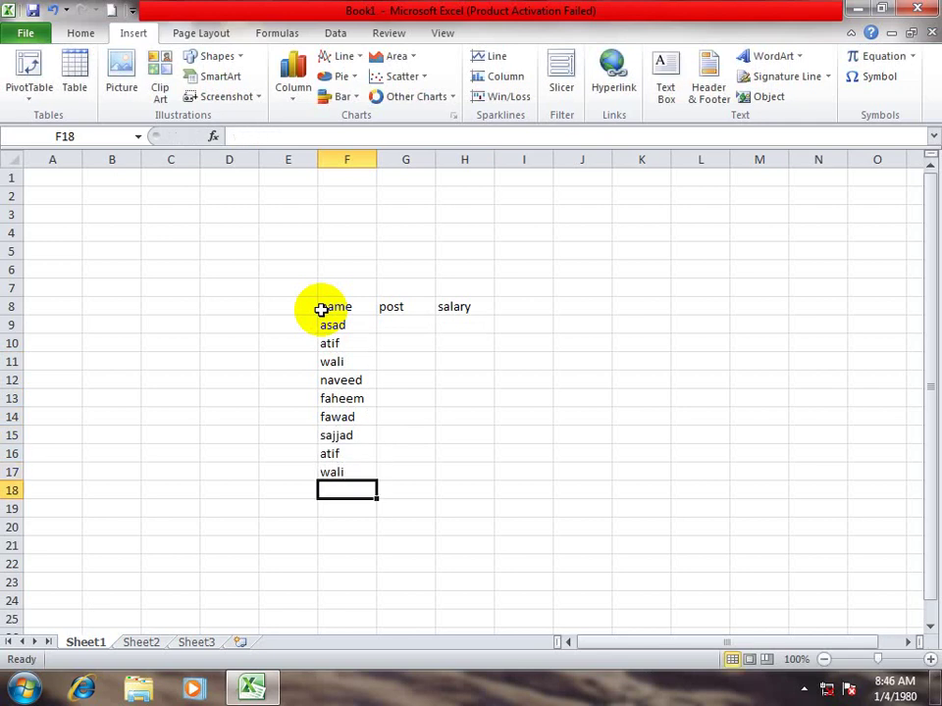
Step: Enter director as the post for the first three employees, in cells G9 to G11
key("Up")
key("Up")
key("Up")
key("Up")
key("Up")
key("Up")
key("Up")
key("Up")
key("Up")
key("Right")
type("di")
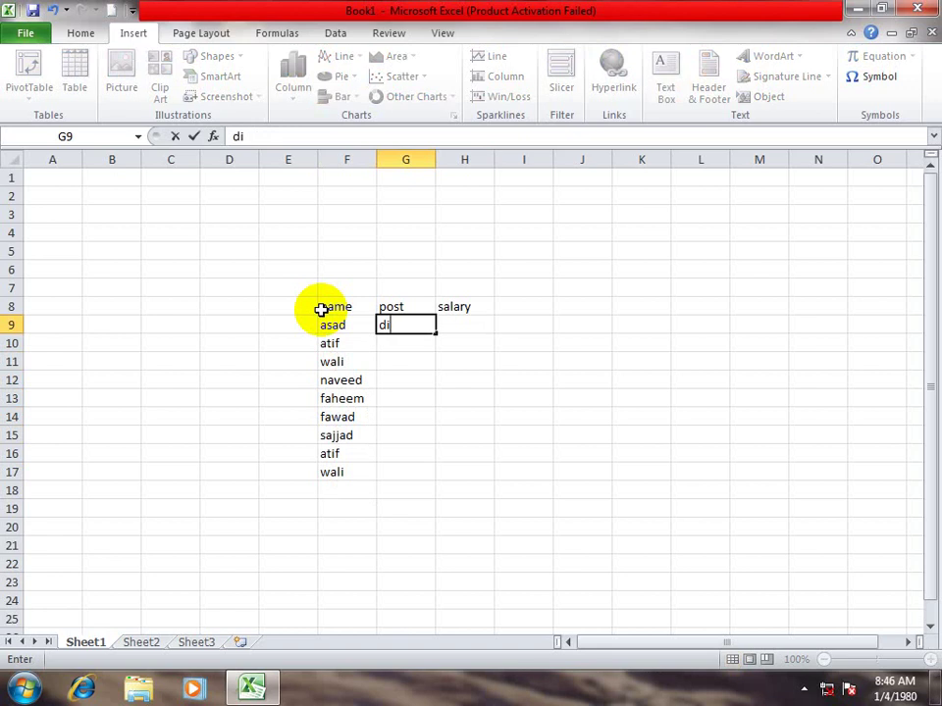
type("rector")
key("Return")
type("d")
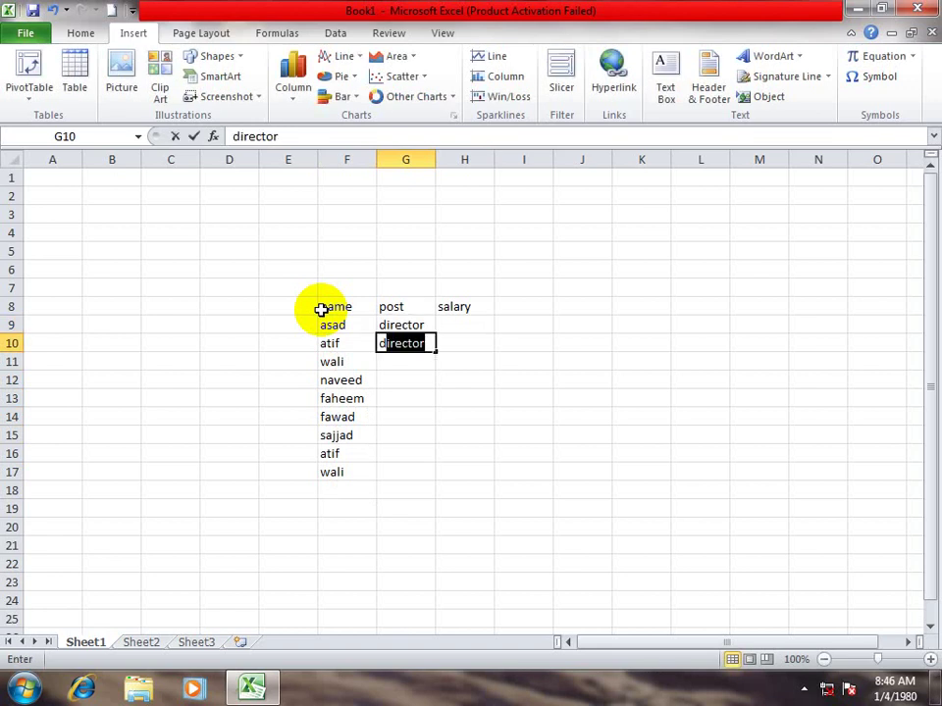
key("Return")
type("d")
key("Return")
Step: Enter teacher as the post for the next four employees, in cells G12 to G15
type("tea")
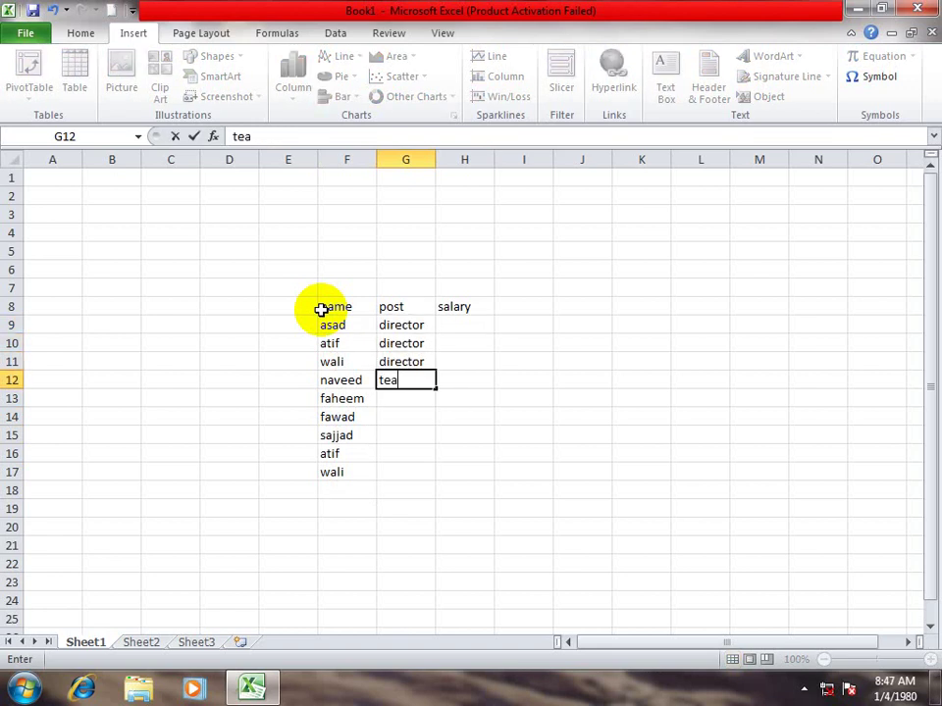
type("cher")
key("Return")
type("t")
key("Return")
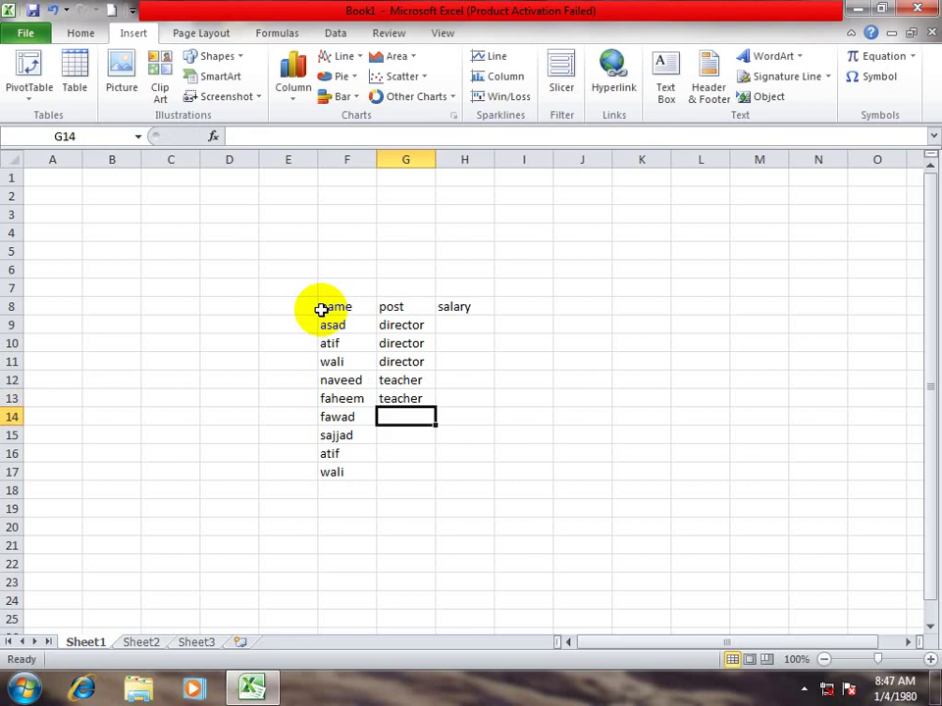
type("t")
key("Return")
type("t")
key("Return")
Step: Enter cook as the post for the last two employees, in cells G16 and G17
type("cook")
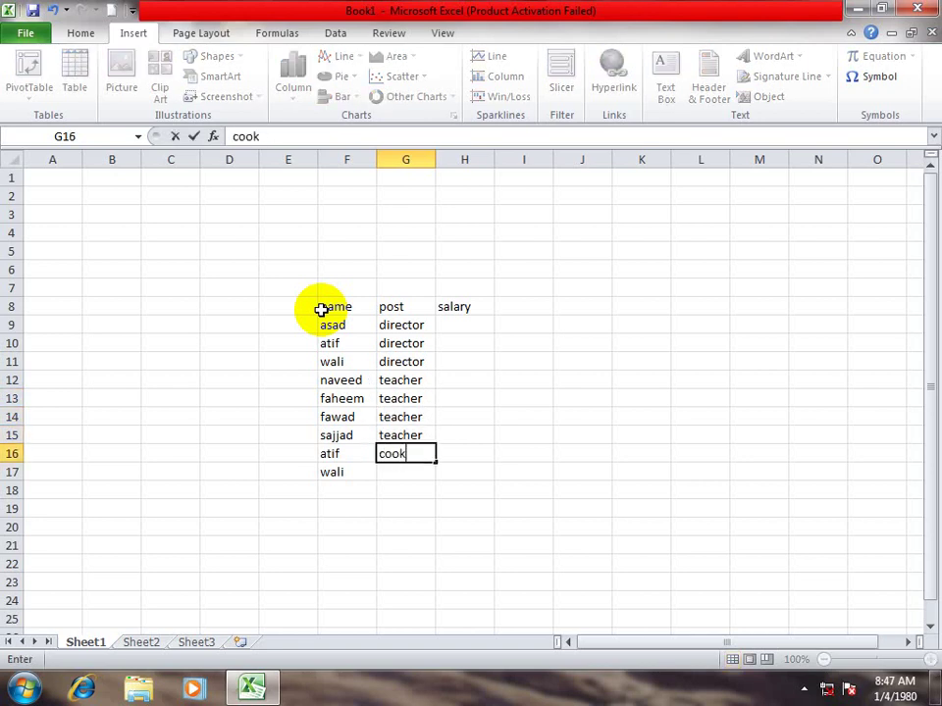
key("Return")
type("cook")
key("Return")
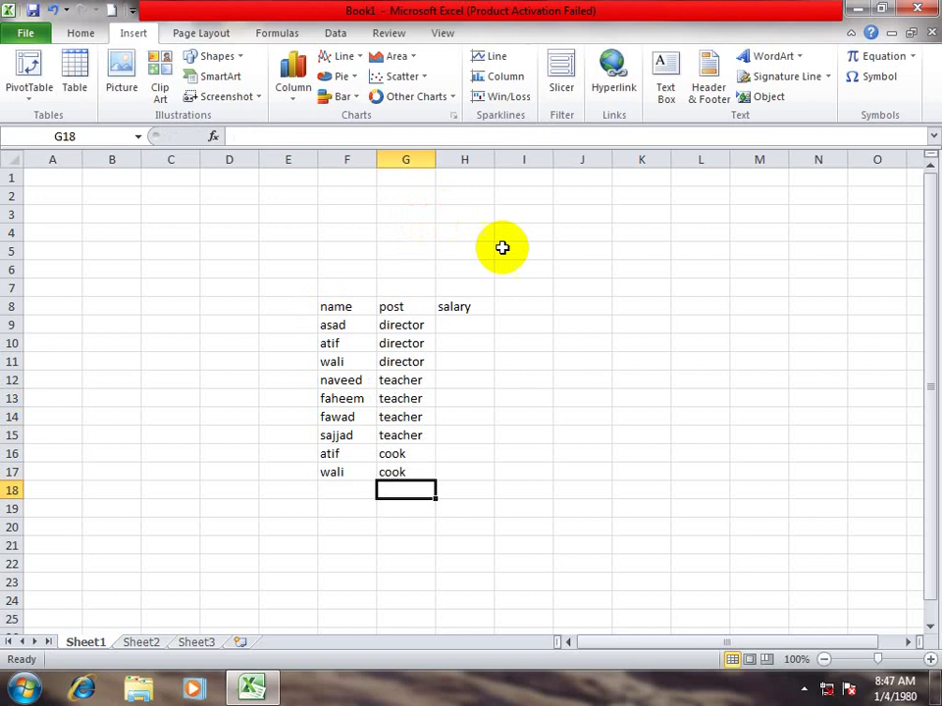
Step: Copy the names and posts in F9:G17 and paste them directly below, starting at F18
left_click(474, 328)
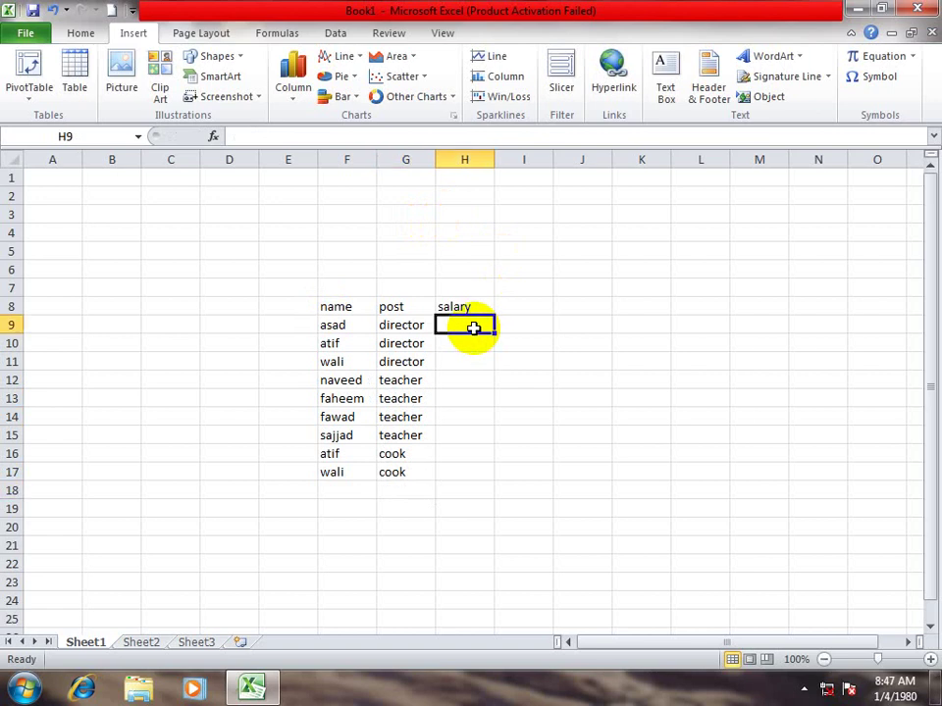
left_click_drag(344, 326, 401, 471)
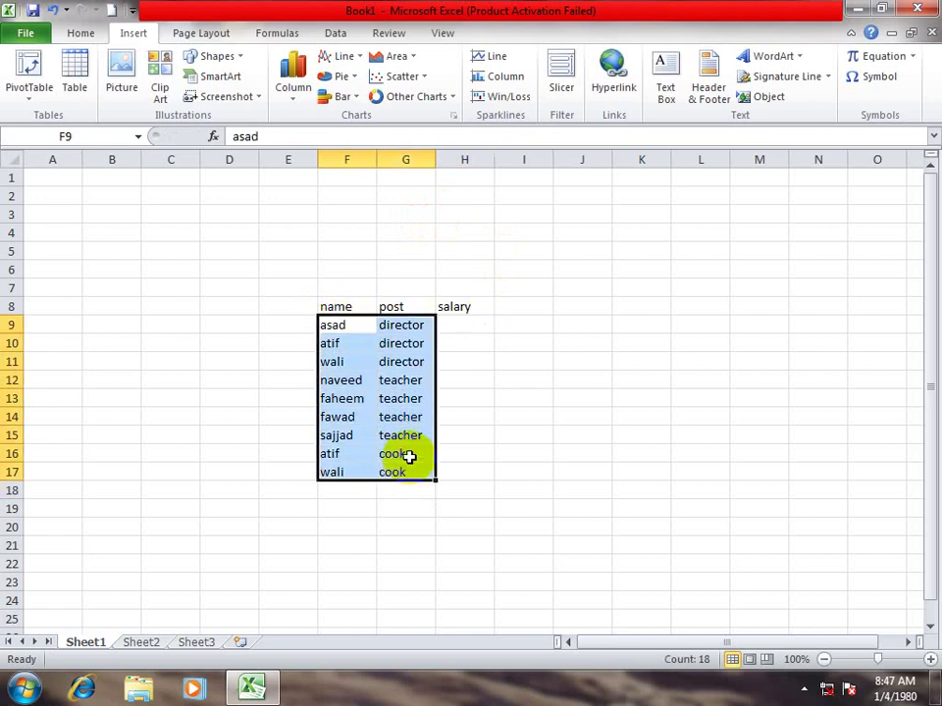
key("ctrl+c")
left_click(367, 492)
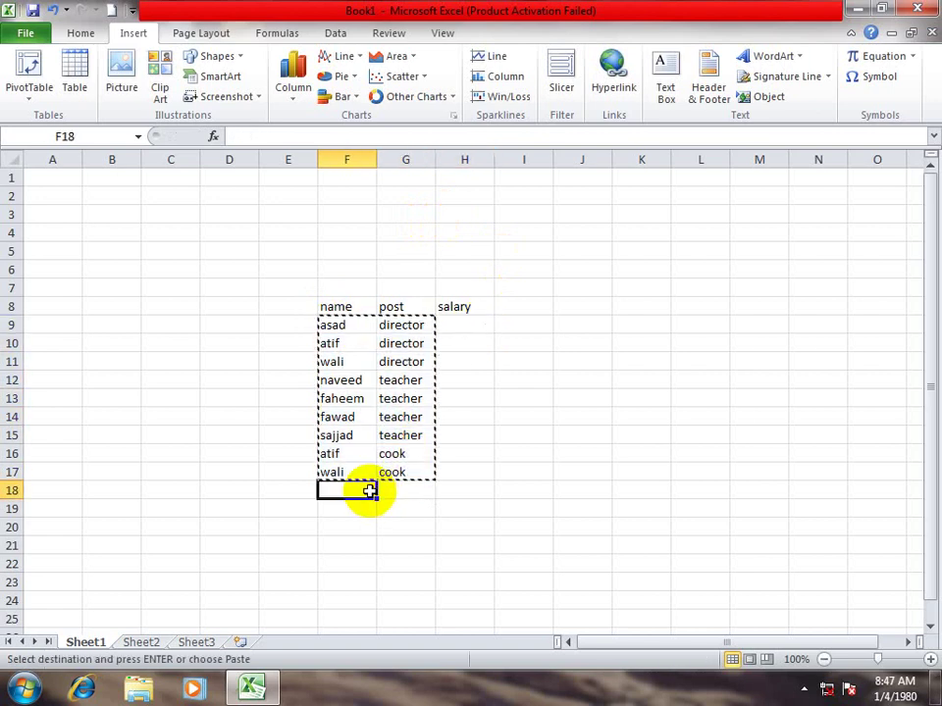
key("Return")
Step: Enter salaries 1000 and 2000 in H9 and H10, and extend the series down to H26
left_click(464, 332)
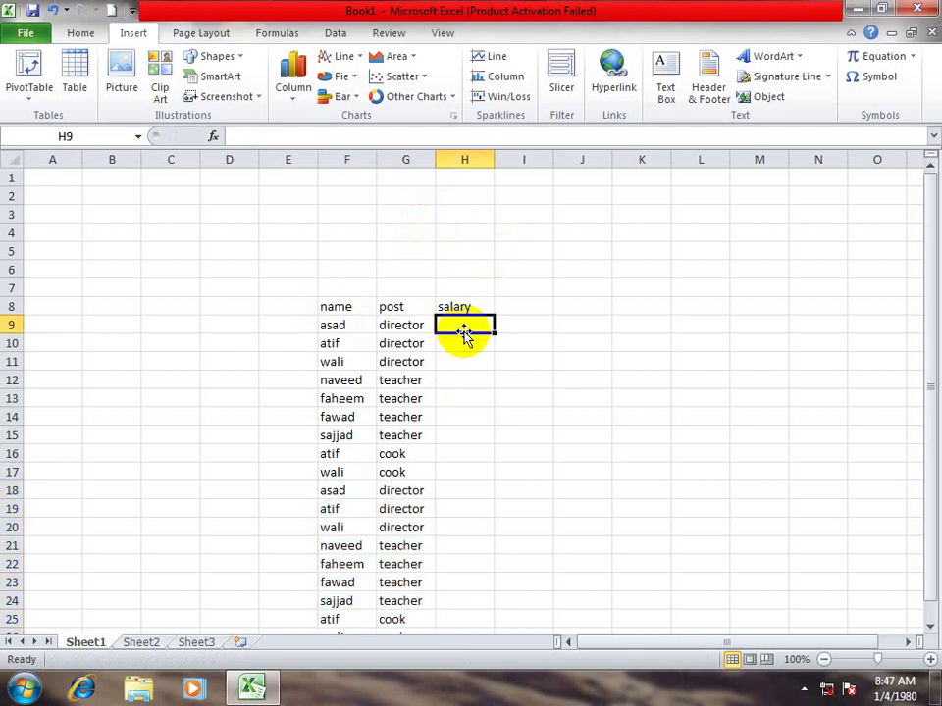
type("1000")
key("Return")
type("2000")
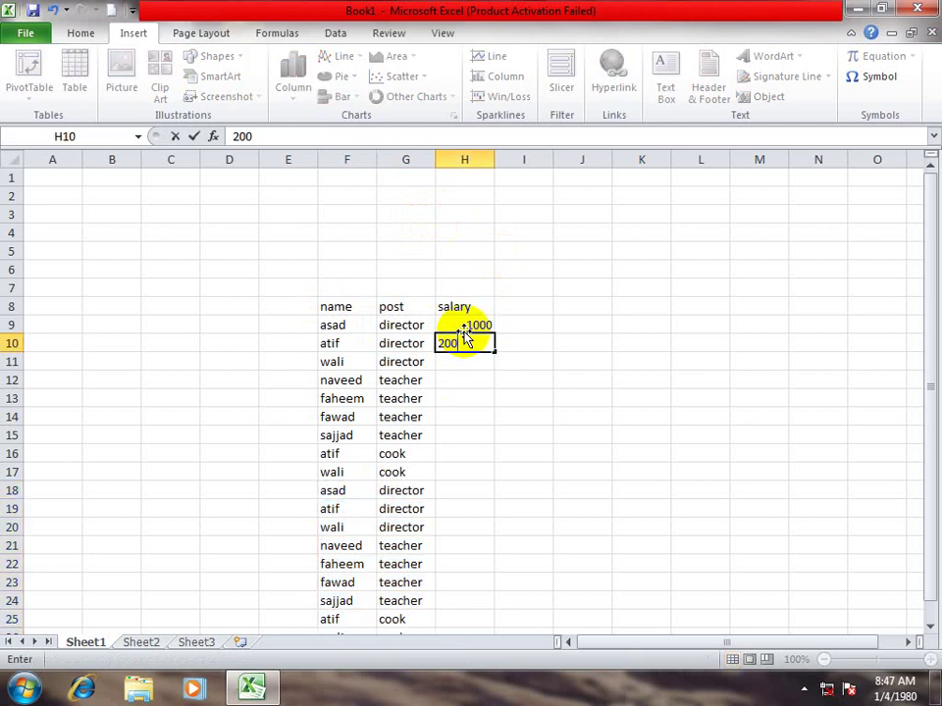
key("Return")
left_click_drag(465, 326, 468, 344)
double_click(494, 353)
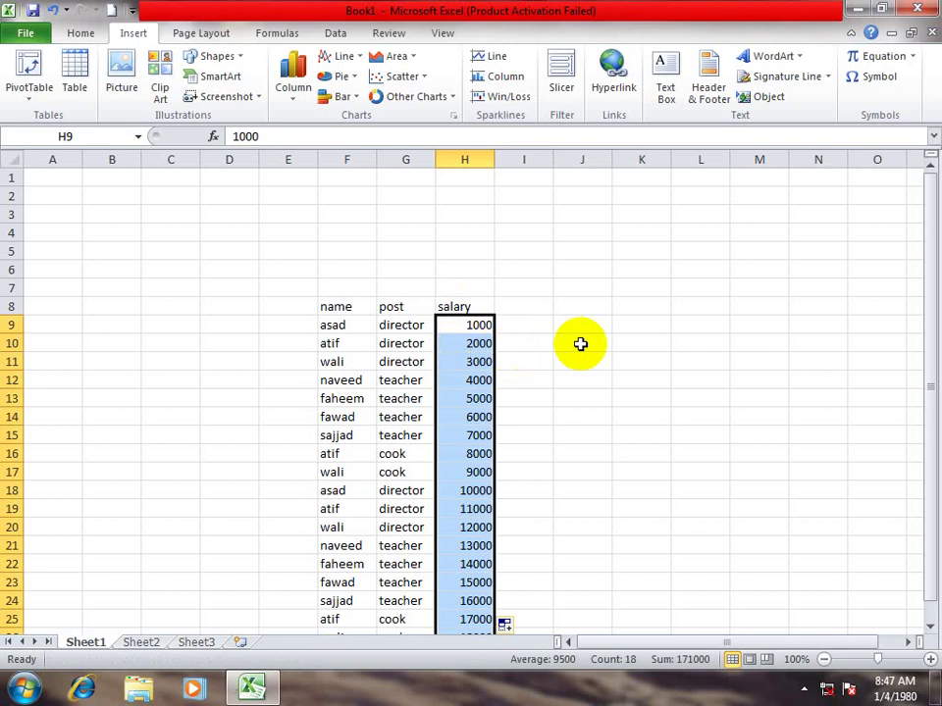
Step: Sort the whole table F8:H26 by name from A to Z
scroll(580, 343, "down", 1)
left_click_drag(342, 252, 479, 581)
left_click(83, 34)
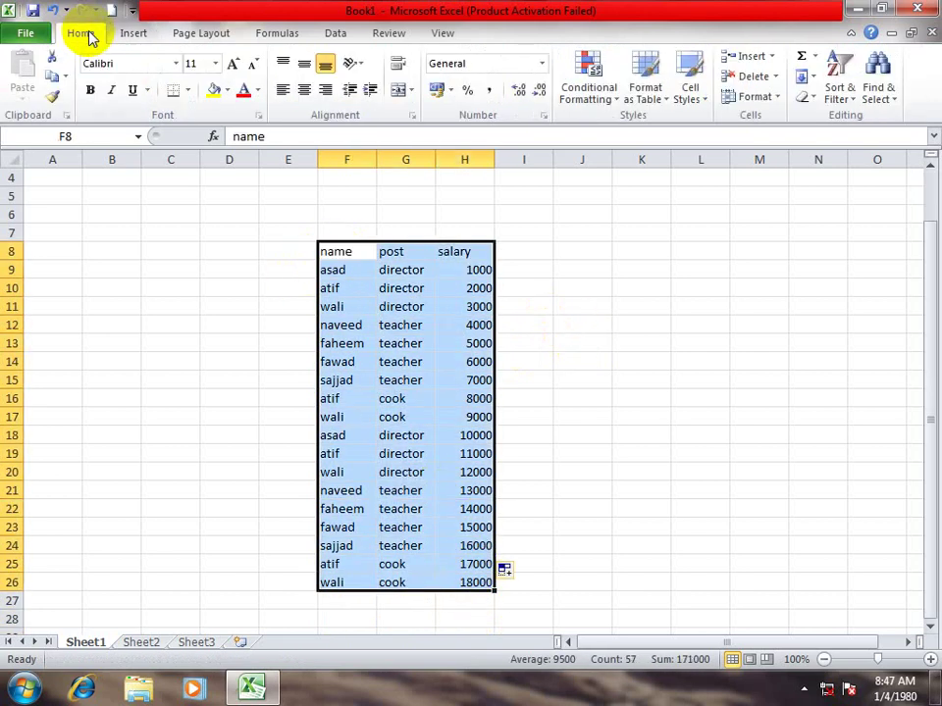
left_click(840, 71)
left_click(860, 119)
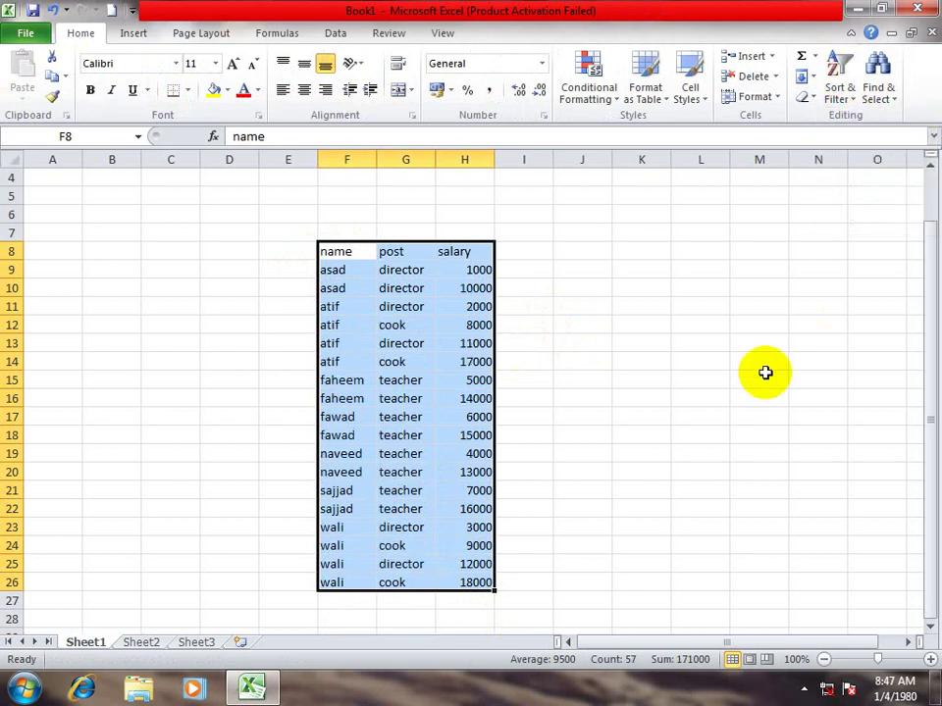
Step: Start a new PivotTable from the table F8:H26, headings included, and move its dialog clear of the data
left_click_drag(931, 370, 932, 338)
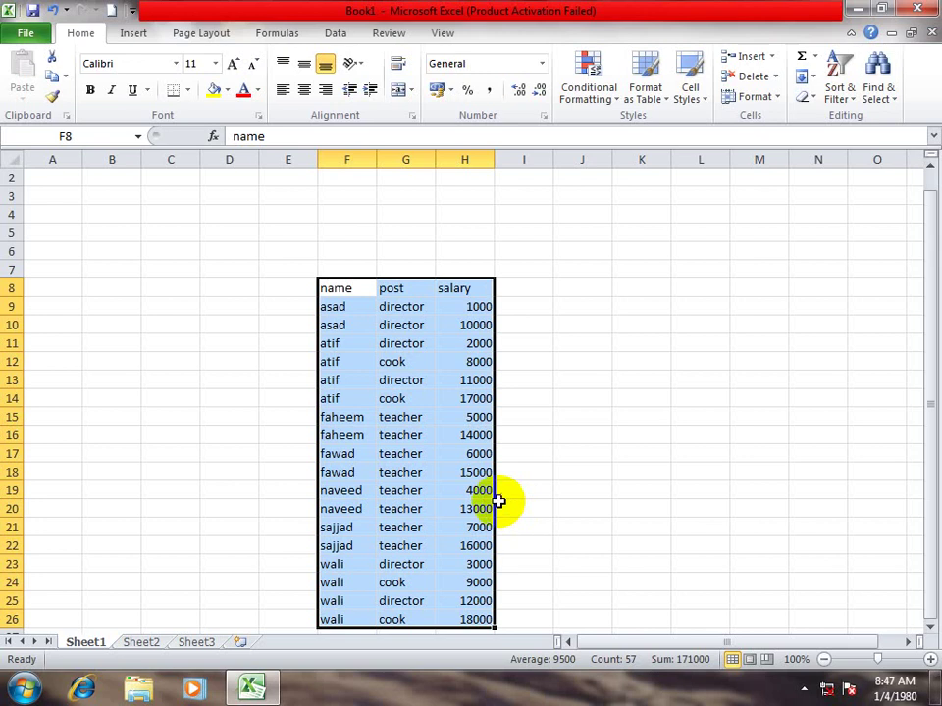
left_click_drag(929, 372, 932, 373)
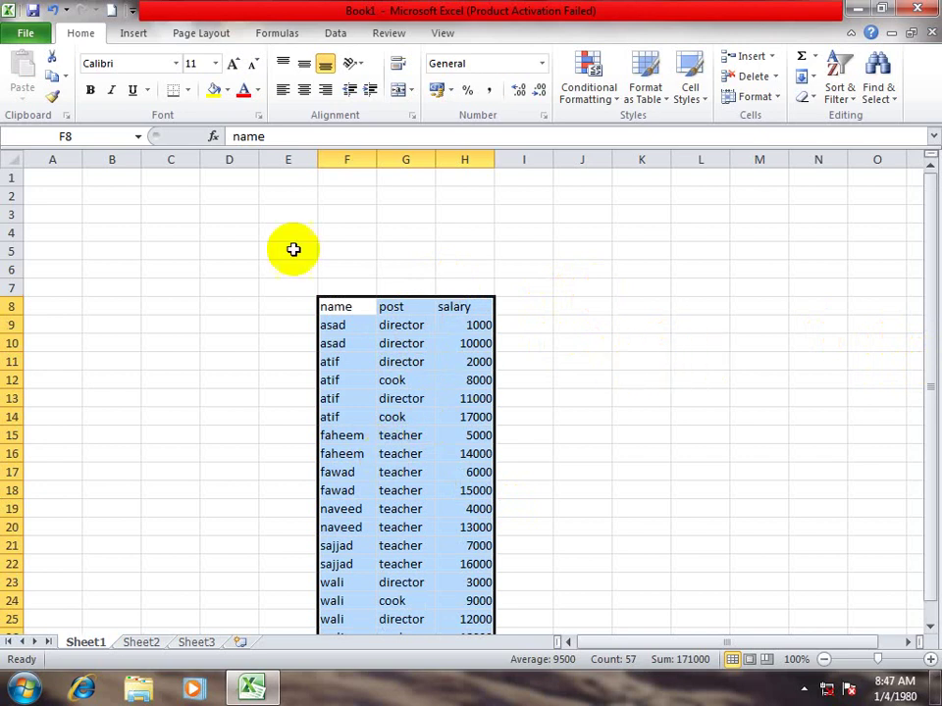
left_click(135, 34)
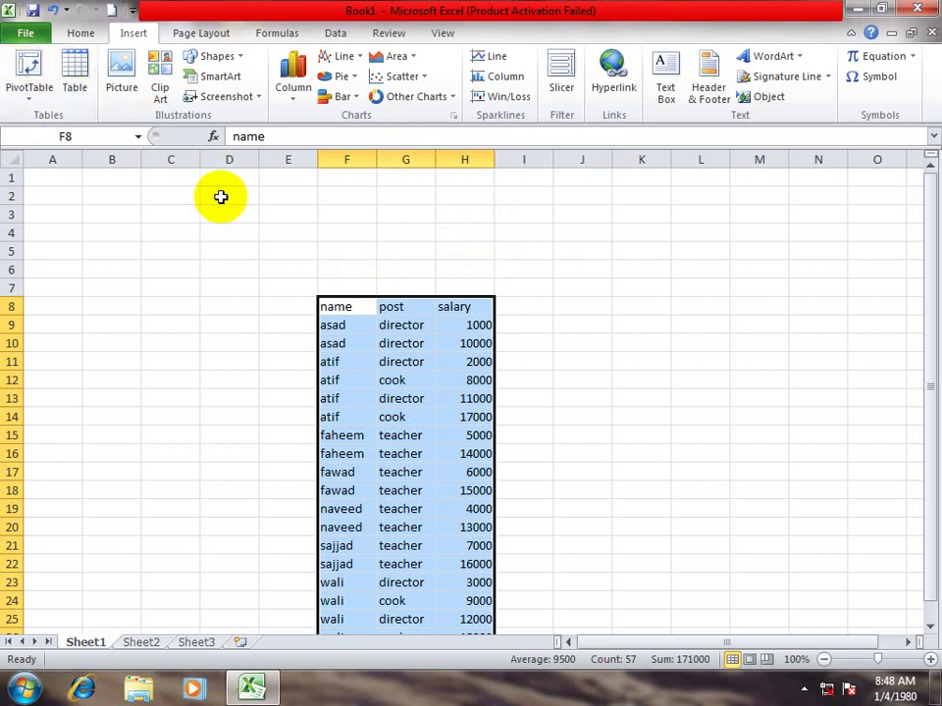
scroll(366, 256, "down", 3)
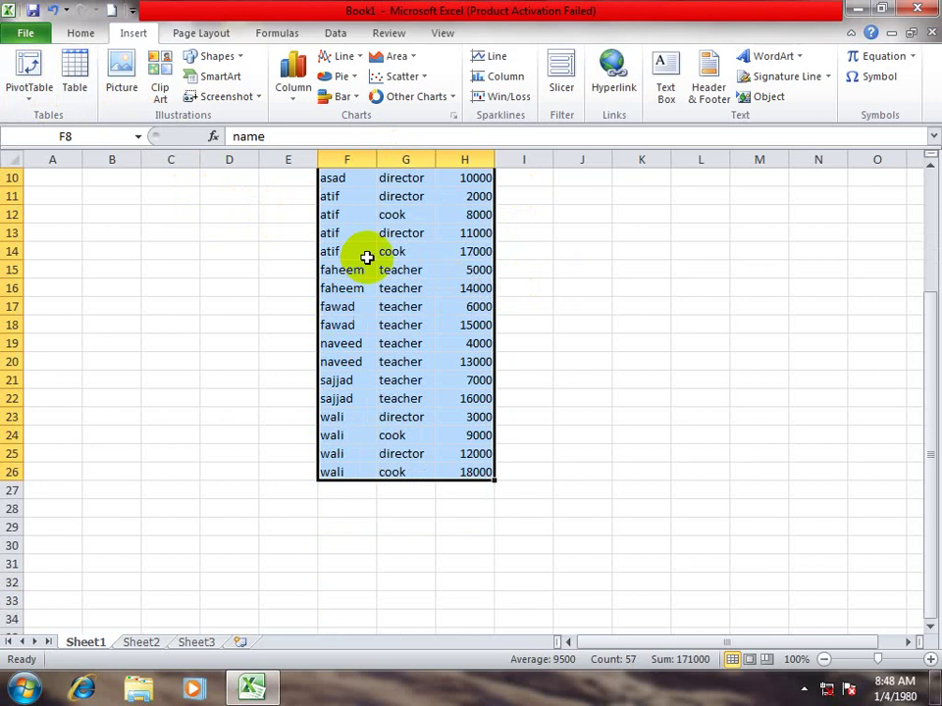
left_click(568, 251)
scroll(529, 251, "up", 3)
left_click_drag(340, 300, 467, 603)
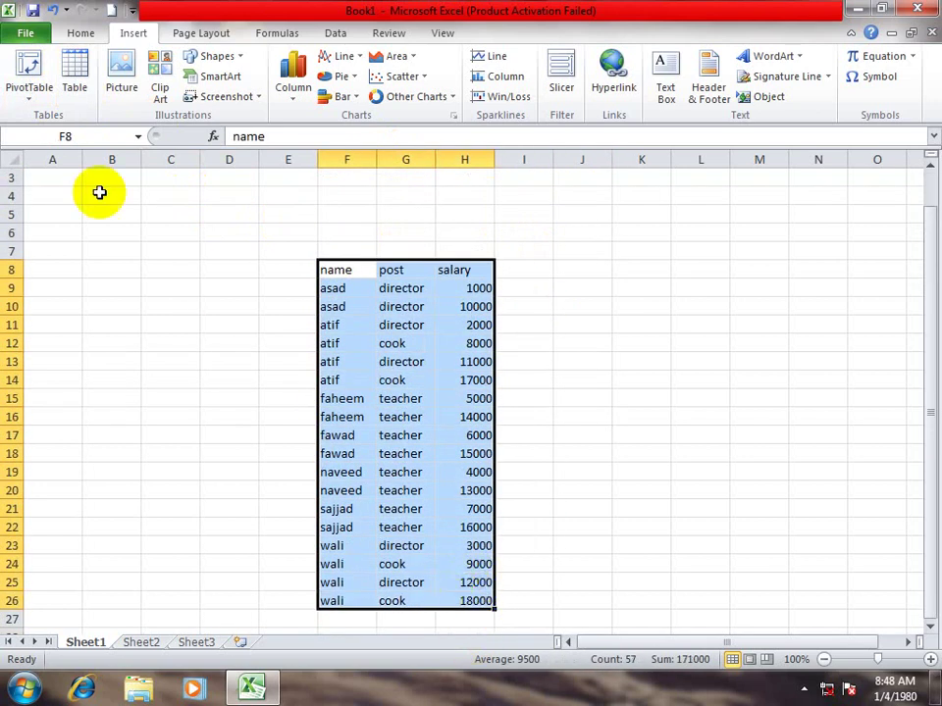
left_click(24, 99)
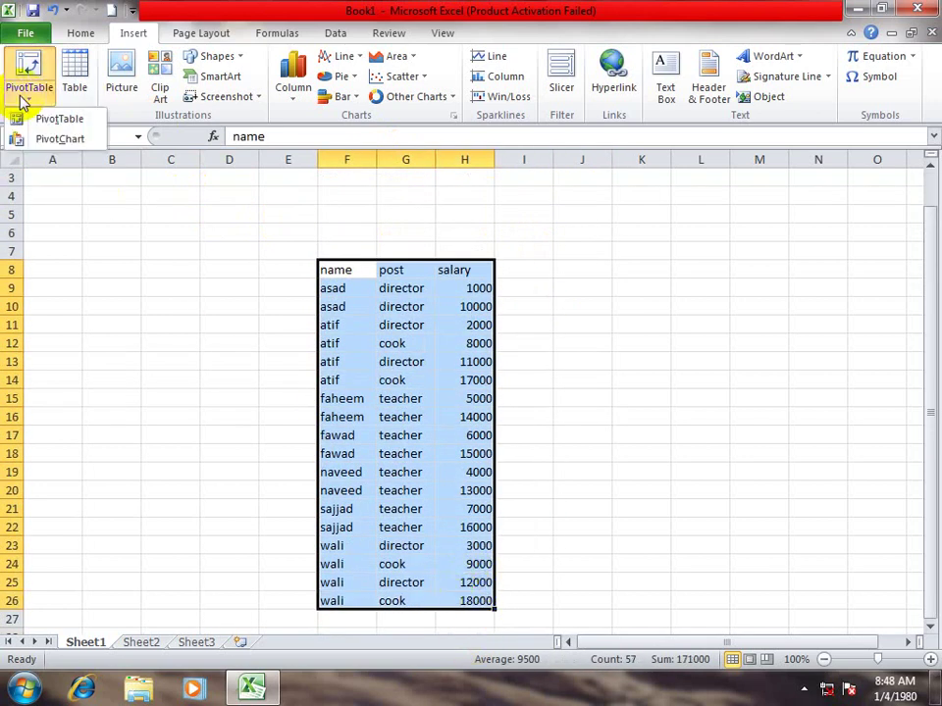
left_click(39, 118)
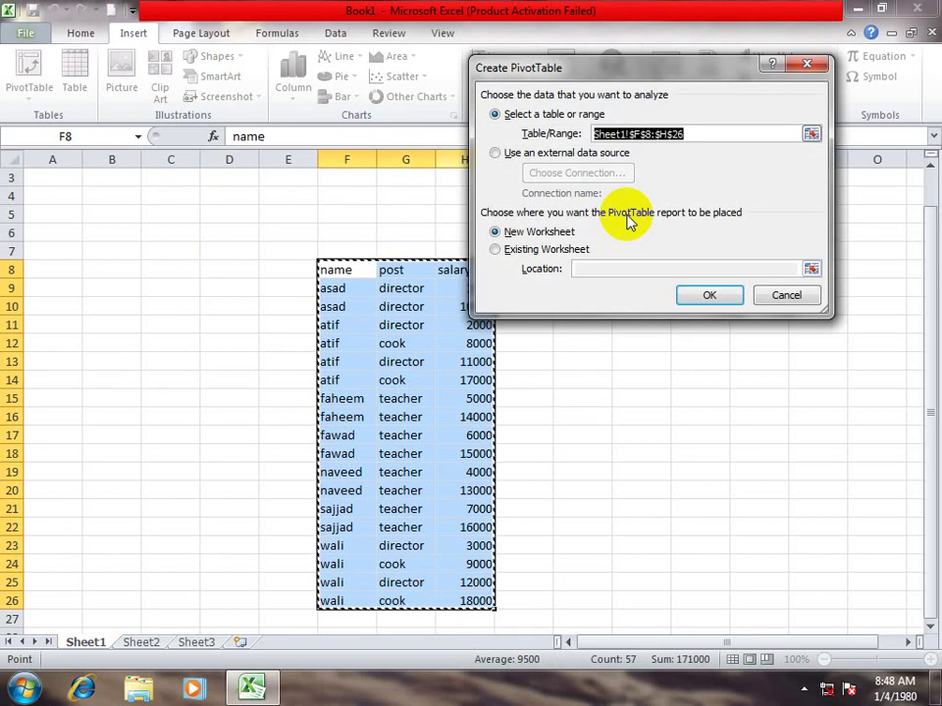
left_click_drag(559, 69, 693, 84)
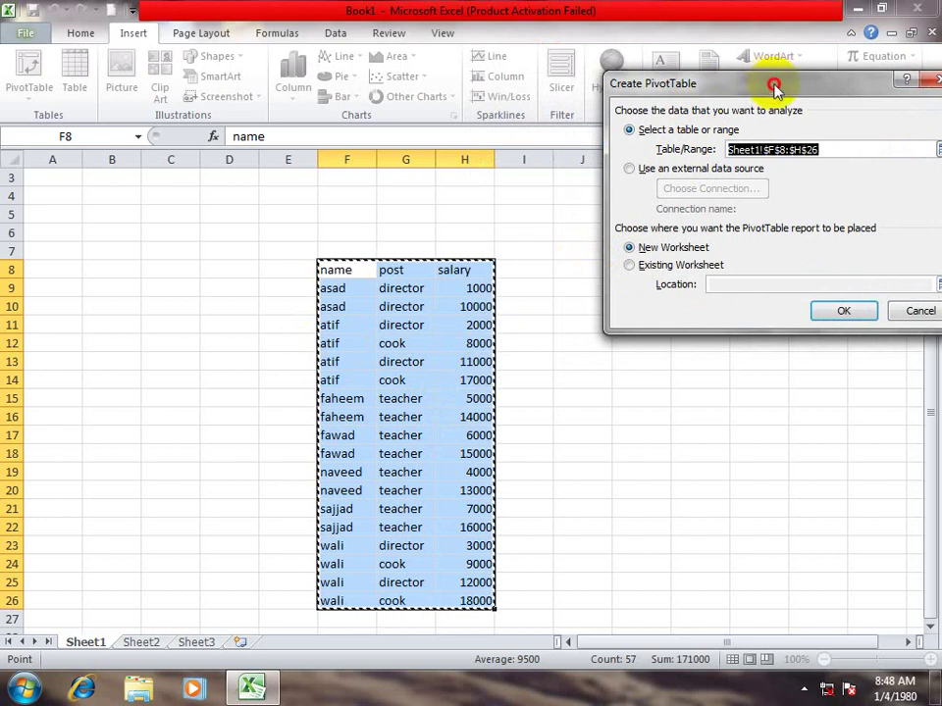
left_click_drag(770, 83, 704, 59)
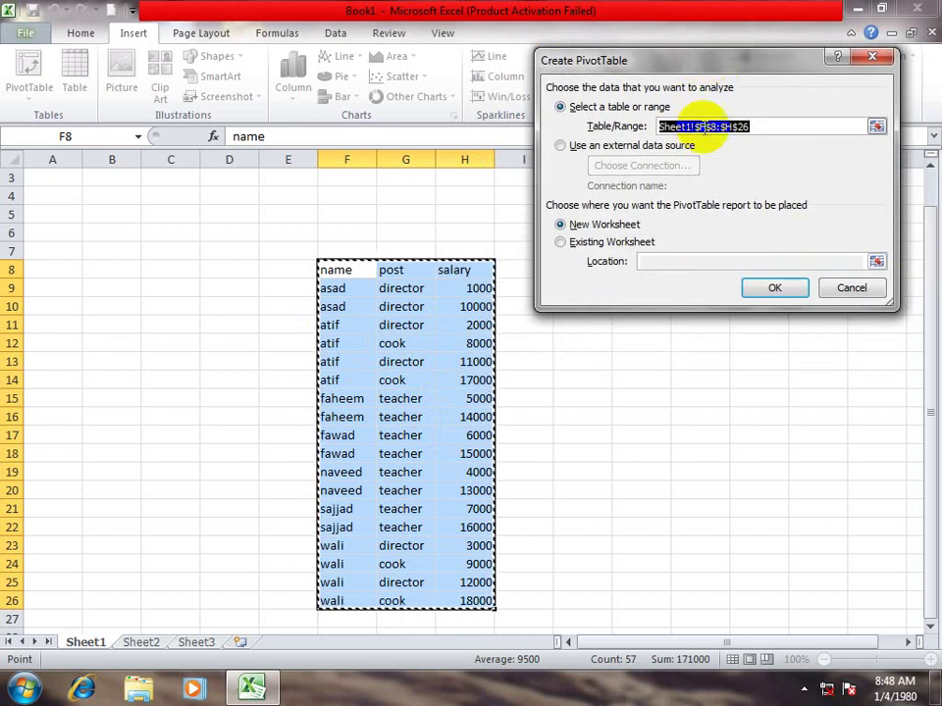
left_click(573, 146)
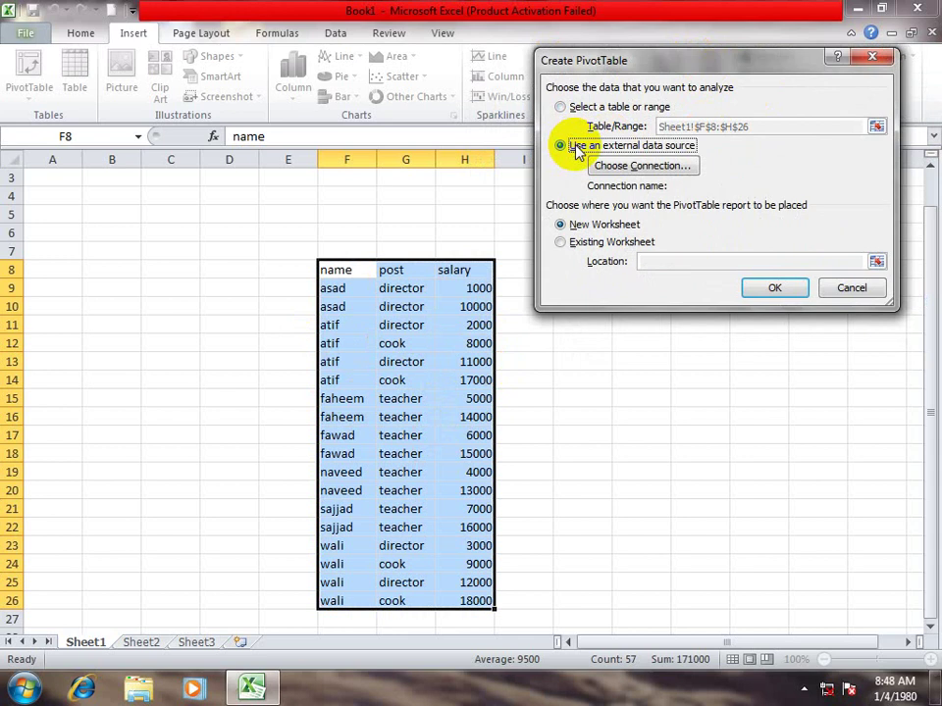
left_click(642, 169)
left_click(541, 437)
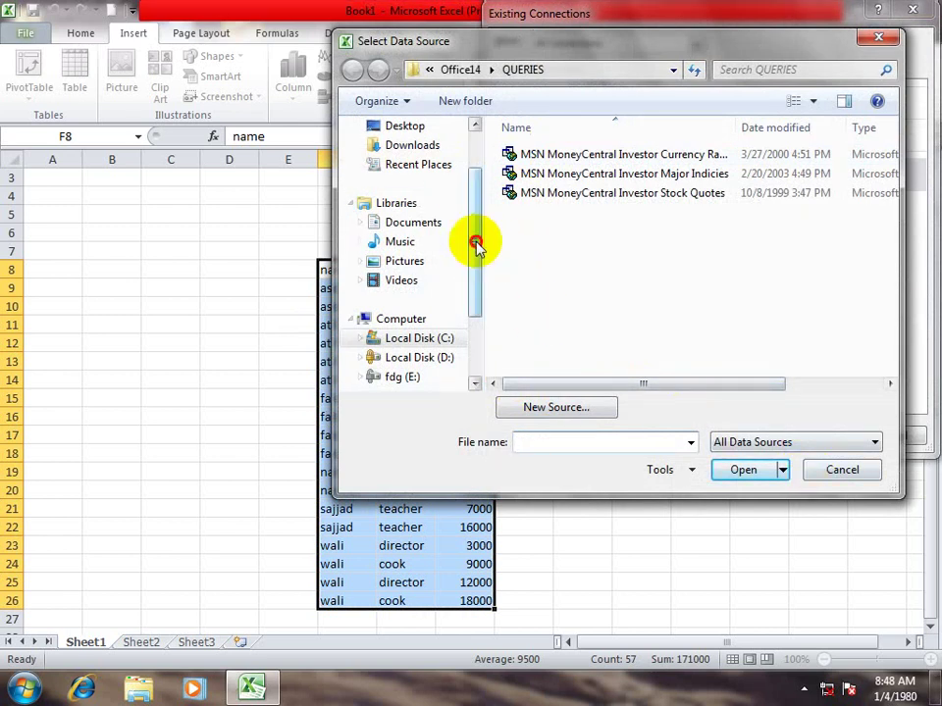
left_click_drag(475, 243, 477, 178)
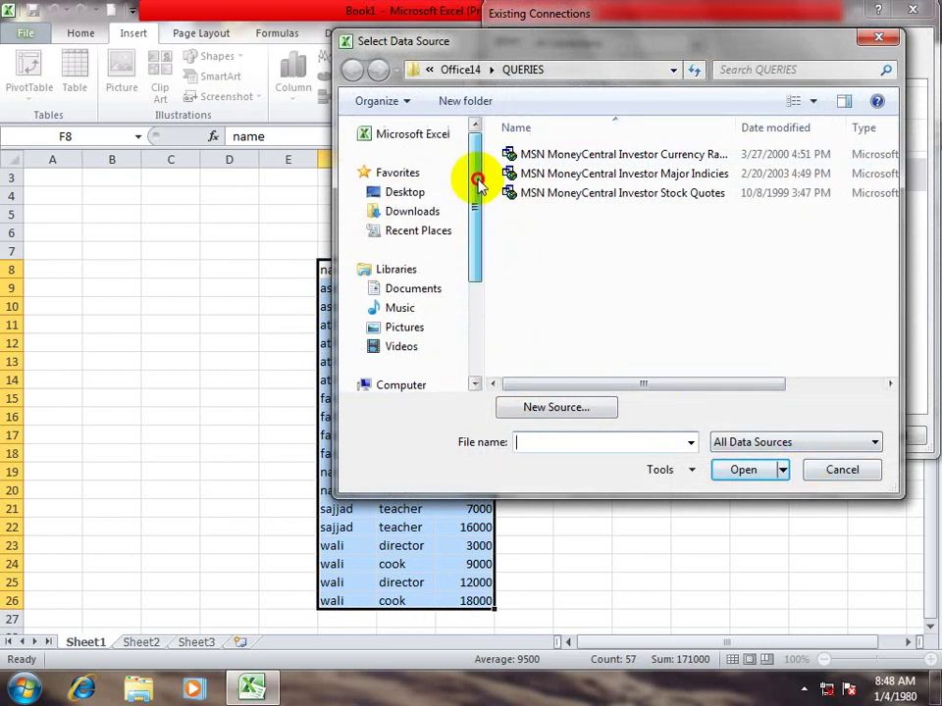
left_click(855, 470)
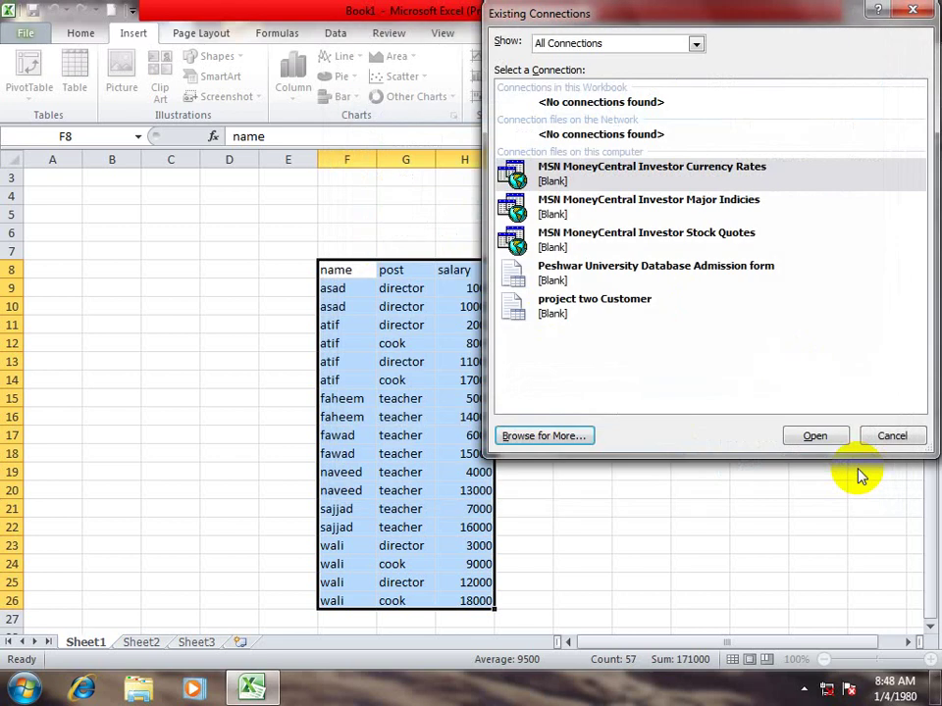
left_click(882, 439)
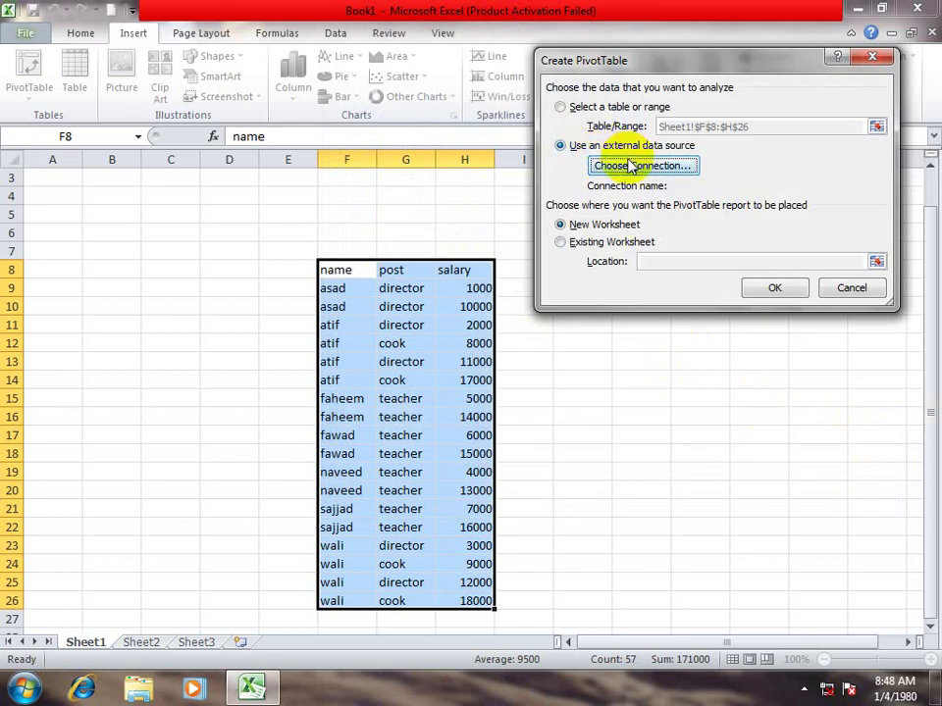
left_click(559, 108)
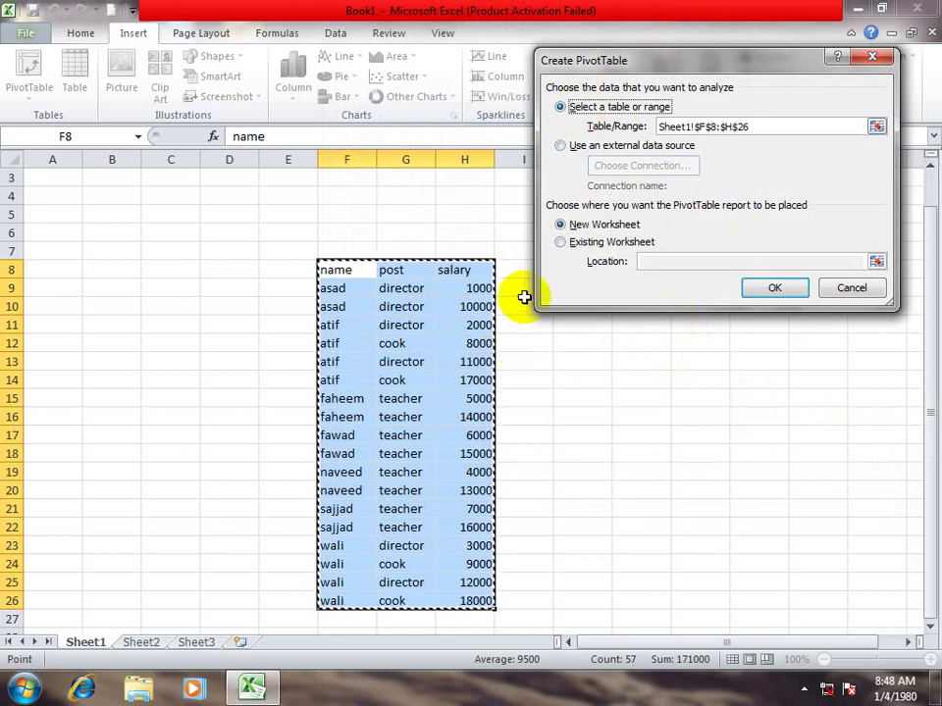
Step: Create the PivotTable from Sheet1 F8:H26, placing the report on a new worksheet
left_click(583, 245)
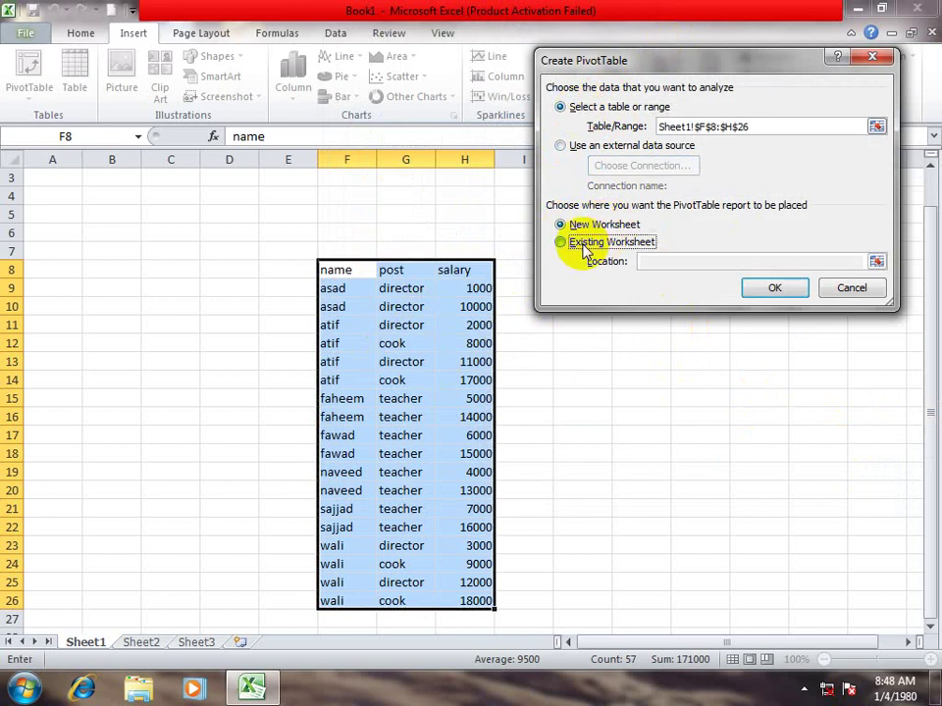
mouse_move(603, 330)
left_mouse_down()
mouse_move(864, 550)
mouse_move(847, 515)
left_mouse_up()
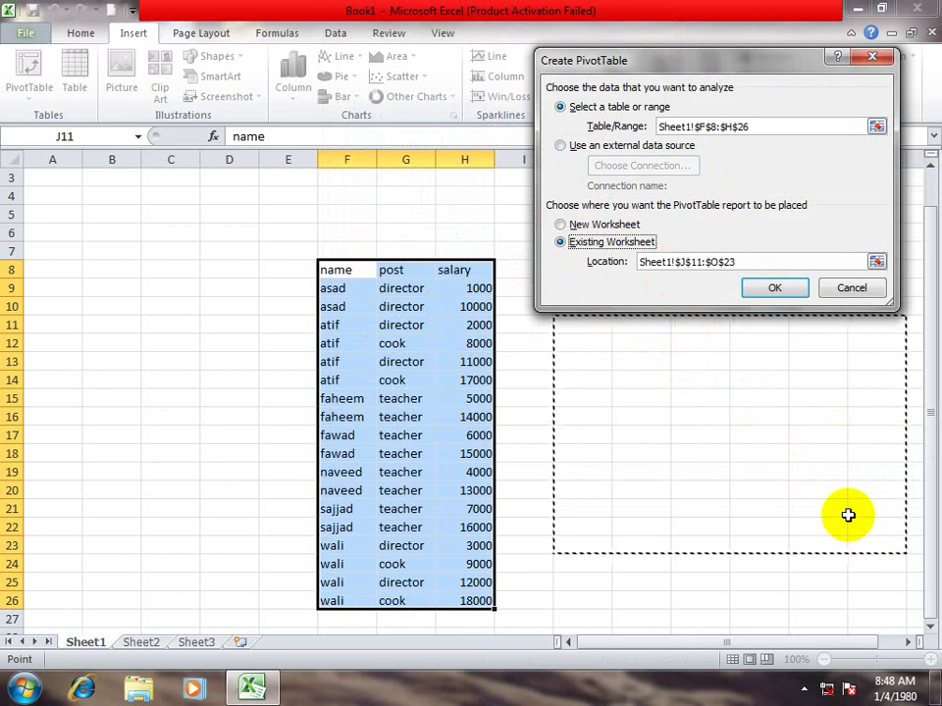
left_click(560, 224)
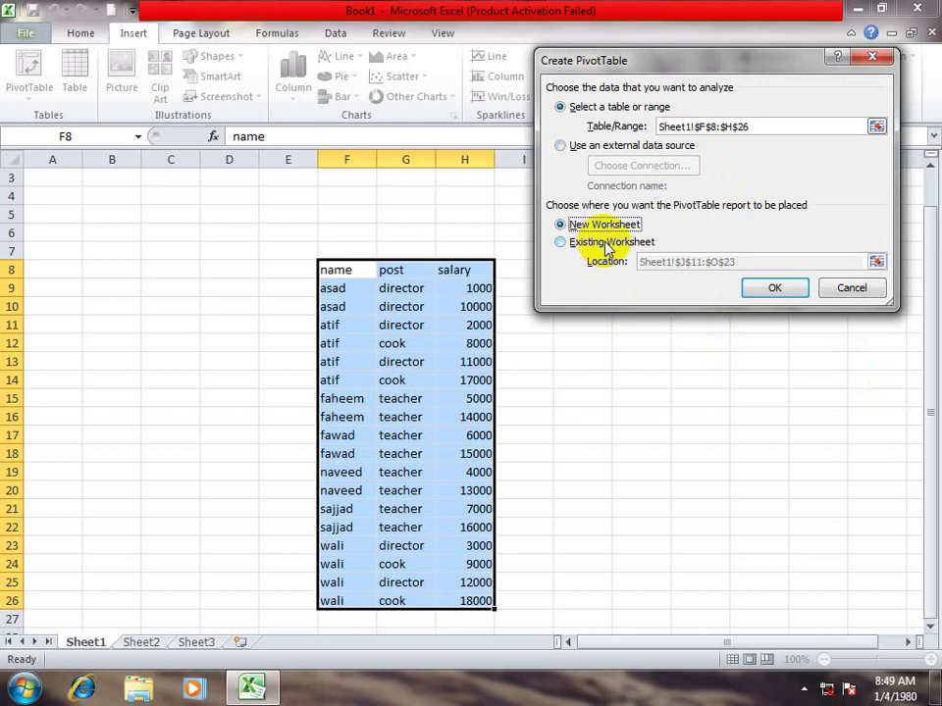
left_click(772, 294)
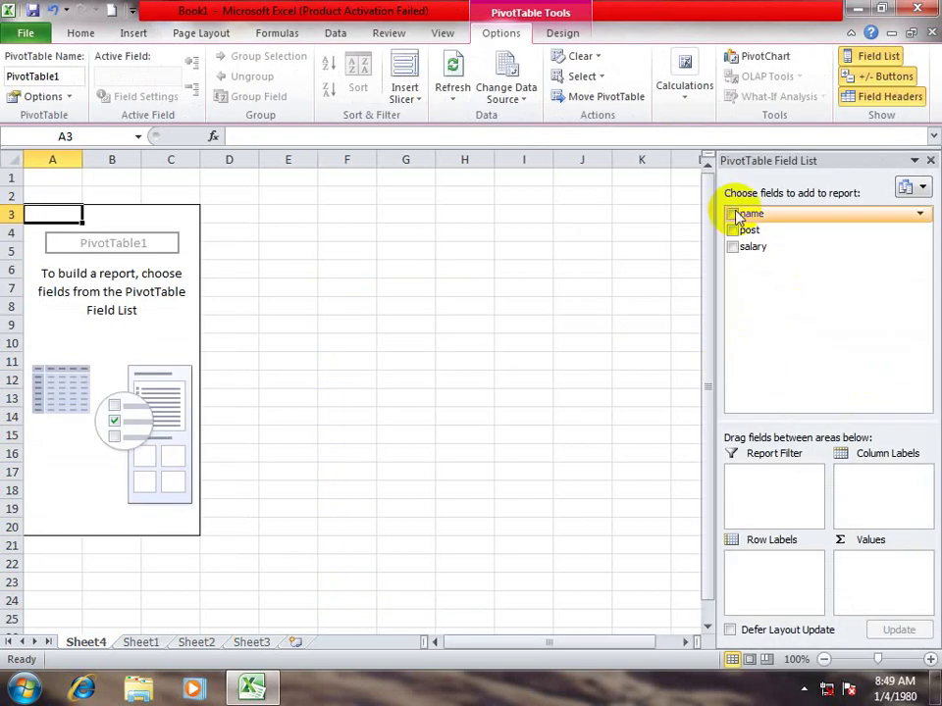
Step: Lay out the PivotTable with name as report filter, post as row labels and salary as values, and close the field list
left_click_drag(737, 219, 767, 480)
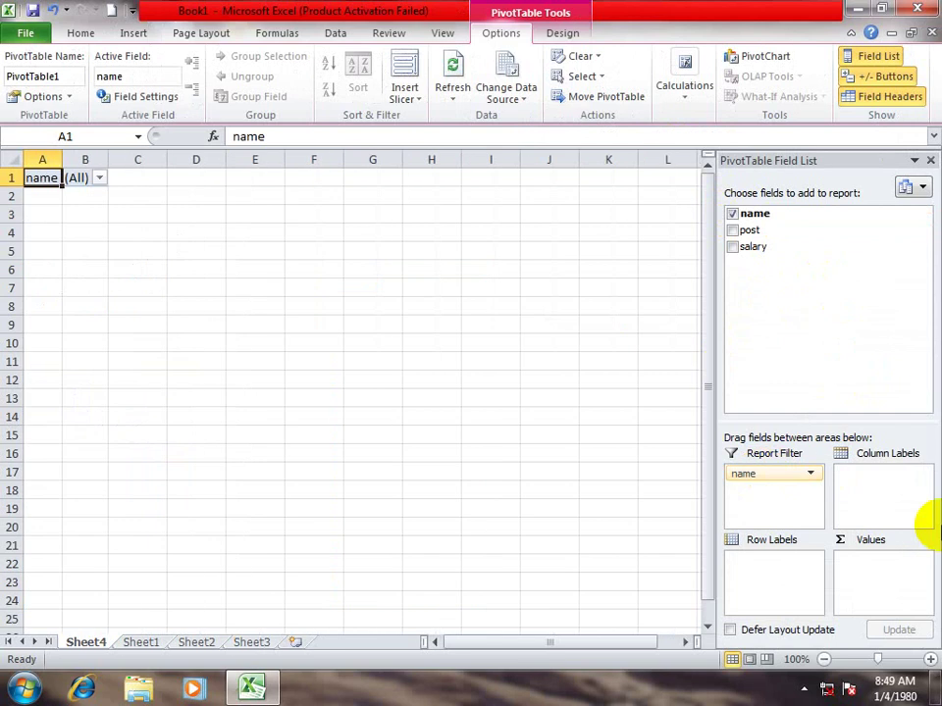
left_click_drag(749, 230, 757, 562)
left_click_drag(753, 246, 872, 579)
left_click(930, 160)
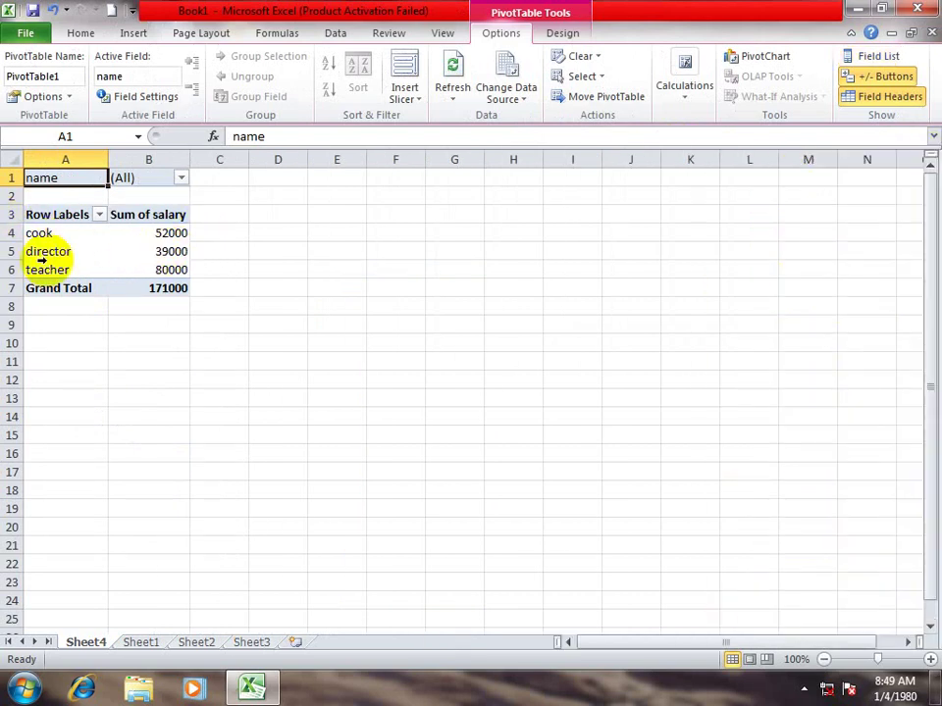
Step: Compare the PivotTable's salary totals per post and its grand total with the source table on Sheet1
left_click(147, 289)
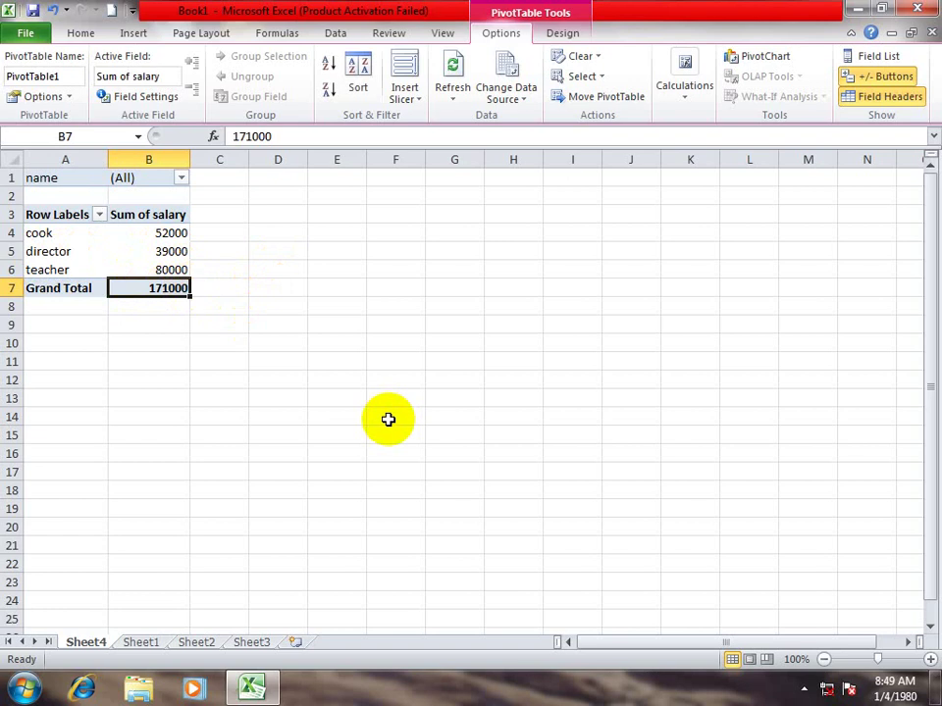
left_click(144, 644)
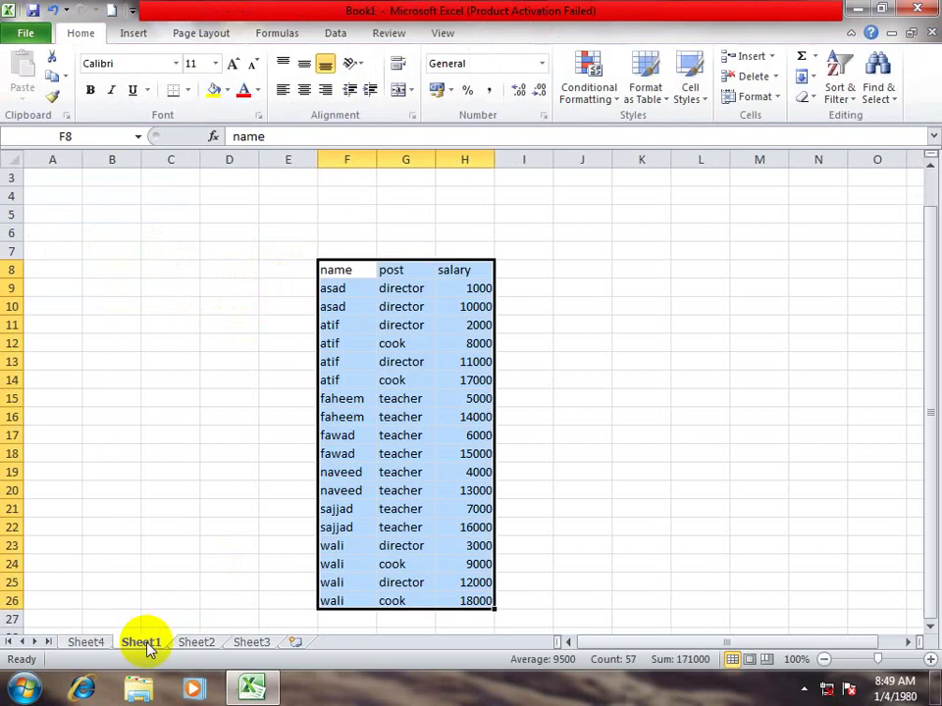
left_click(100, 645)
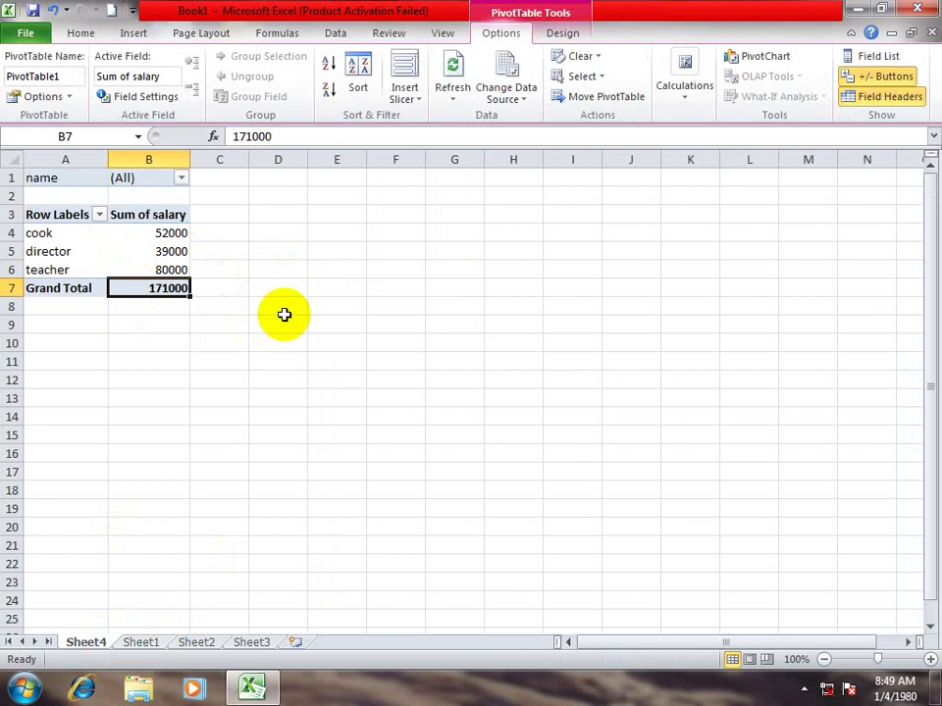
left_click(284, 231)
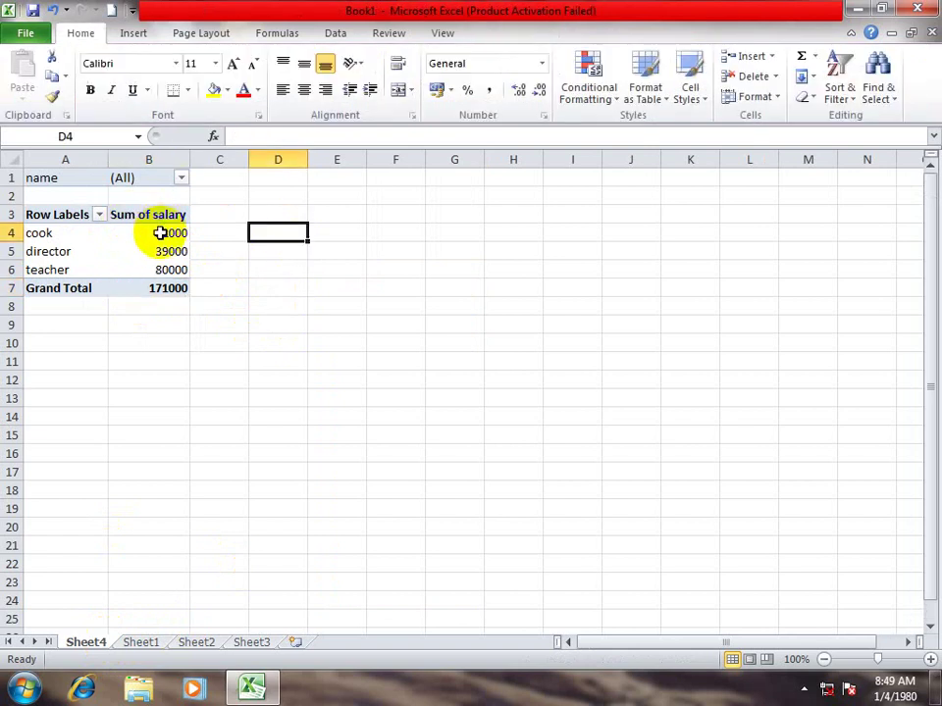
Step: Summarize the PivotTable's salary values by Count and select the grand total
left_click(167, 216)
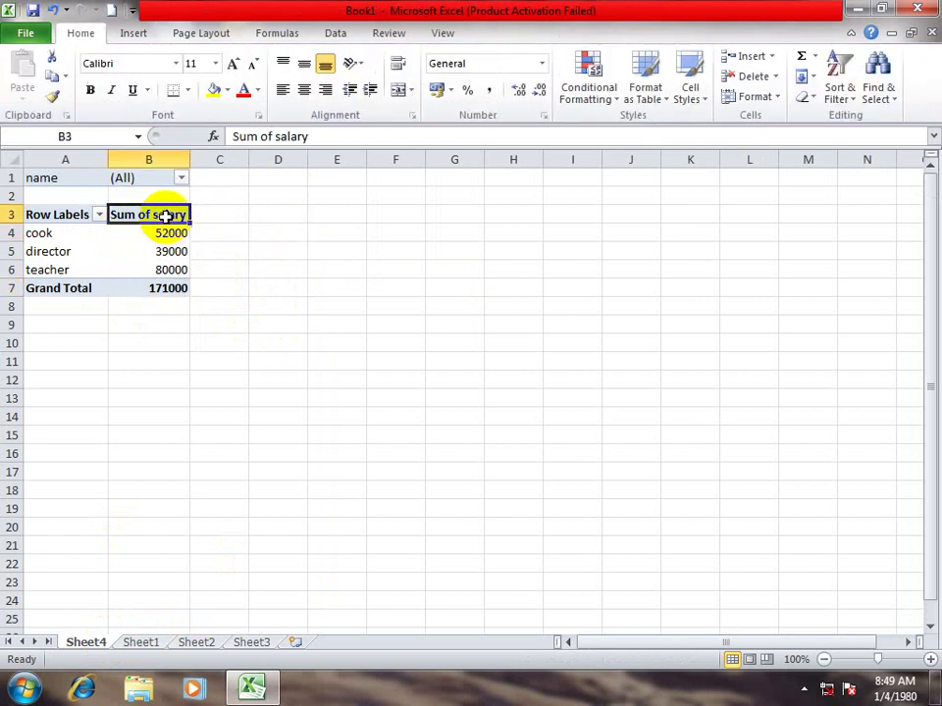
double_click(166, 215)
left_click(588, 207)
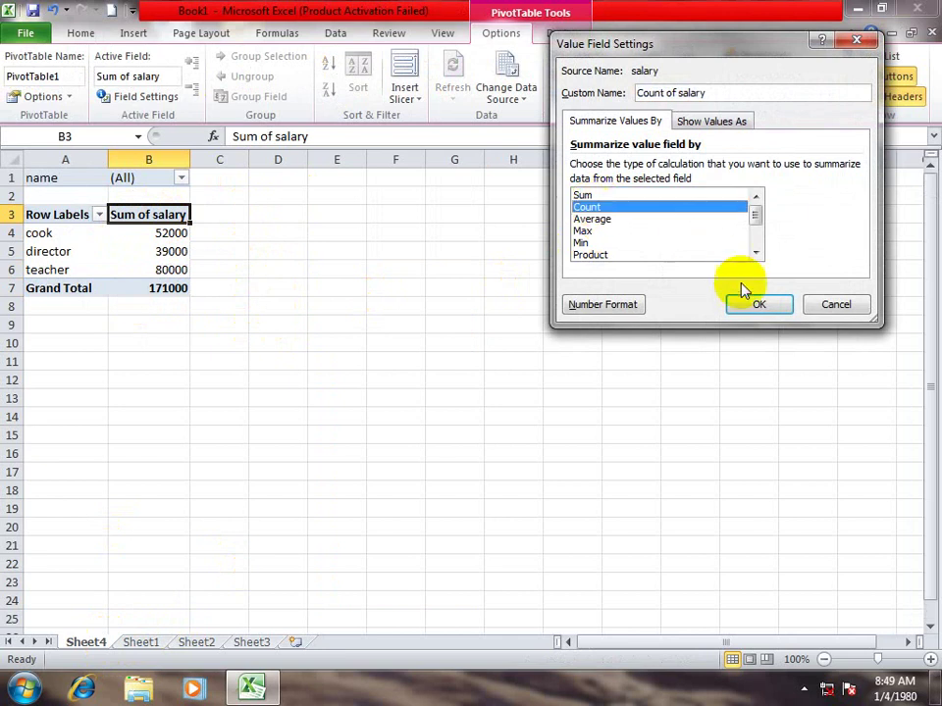
left_click(747, 302)
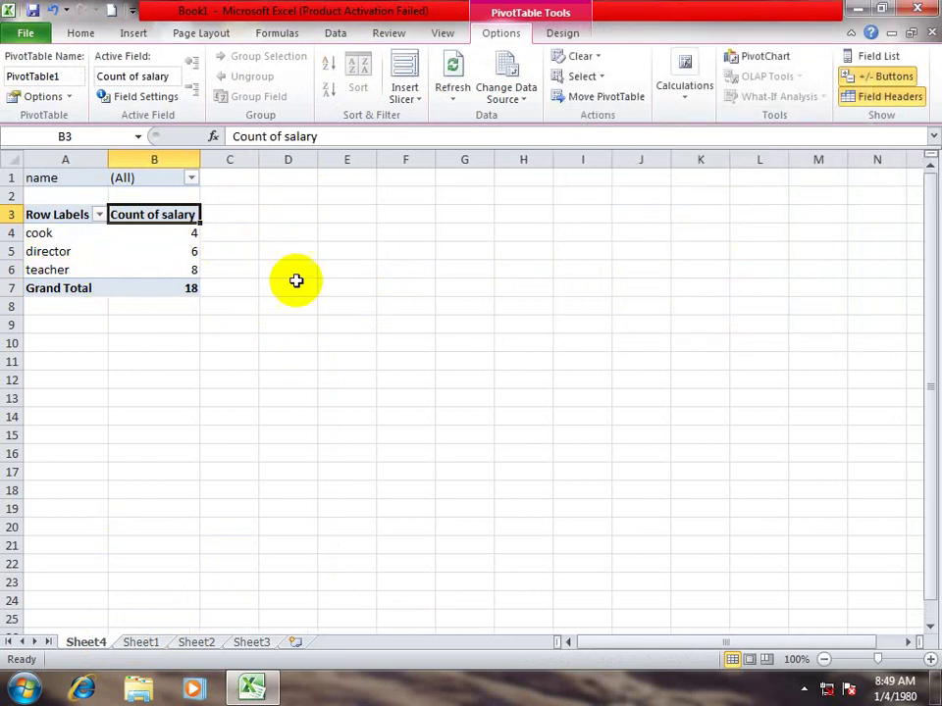
left_click(178, 289)
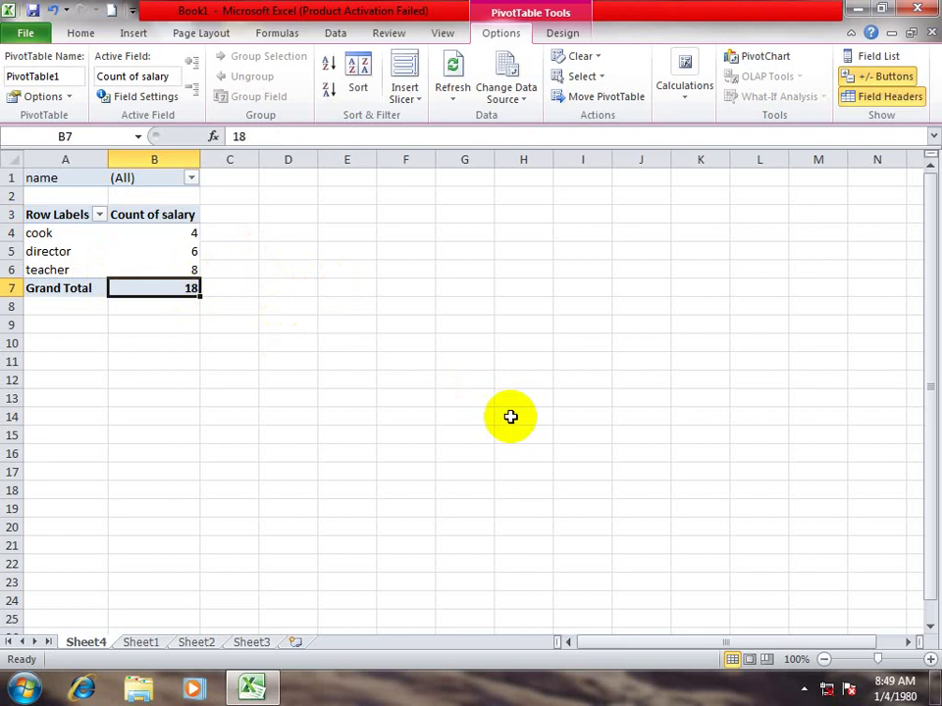
Step: Set the salary value field back to being summarized by Sum
double_click(180, 212)
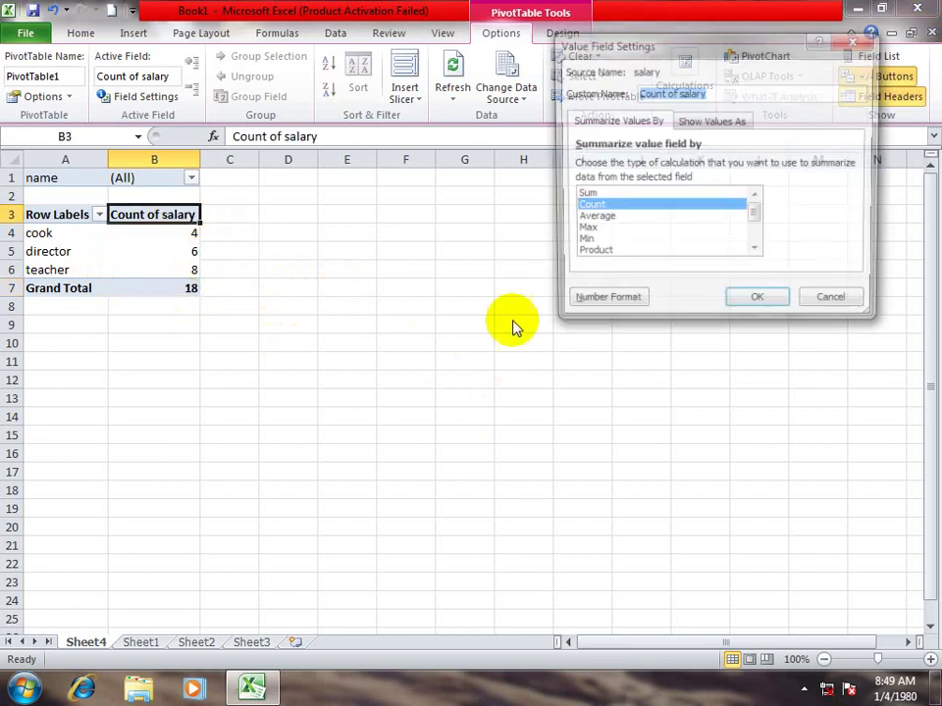
left_click(594, 219)
left_click(625, 243)
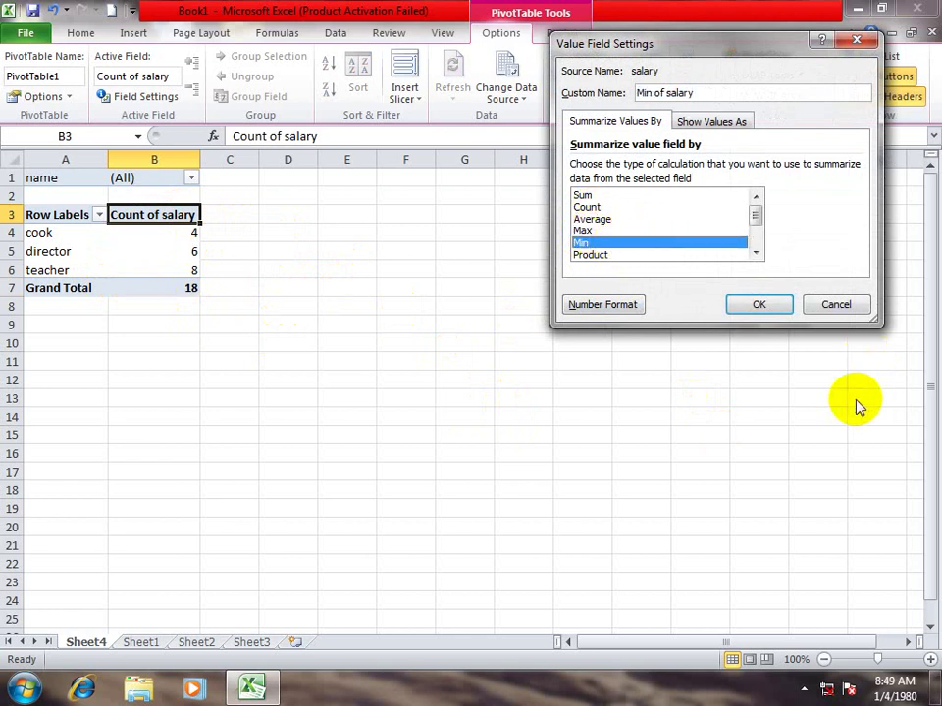
left_click(584, 195)
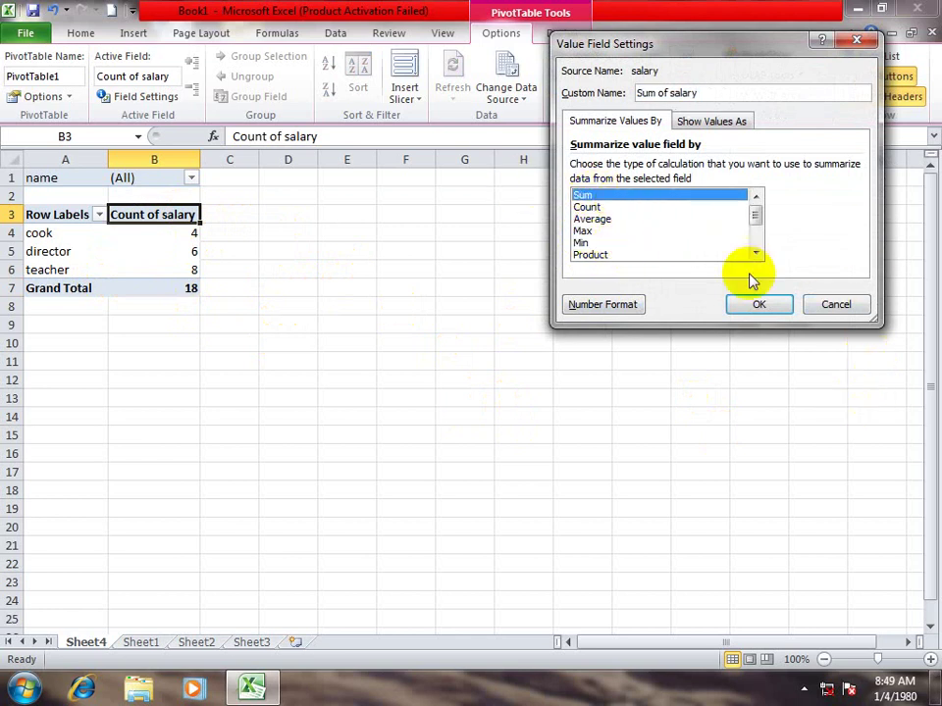
left_click(753, 308)
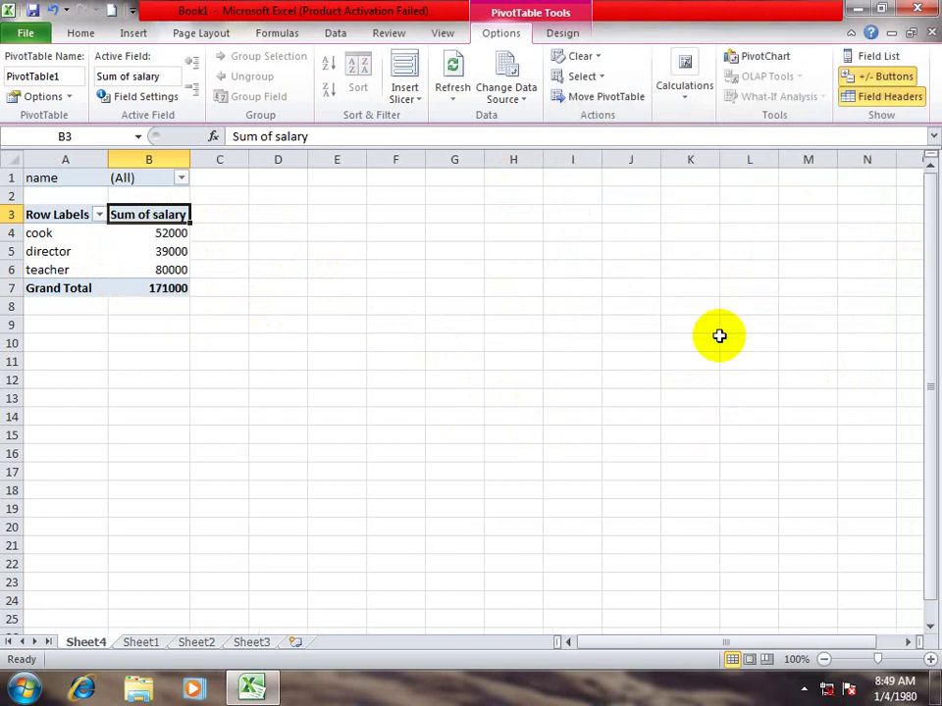
left_click(381, 281)
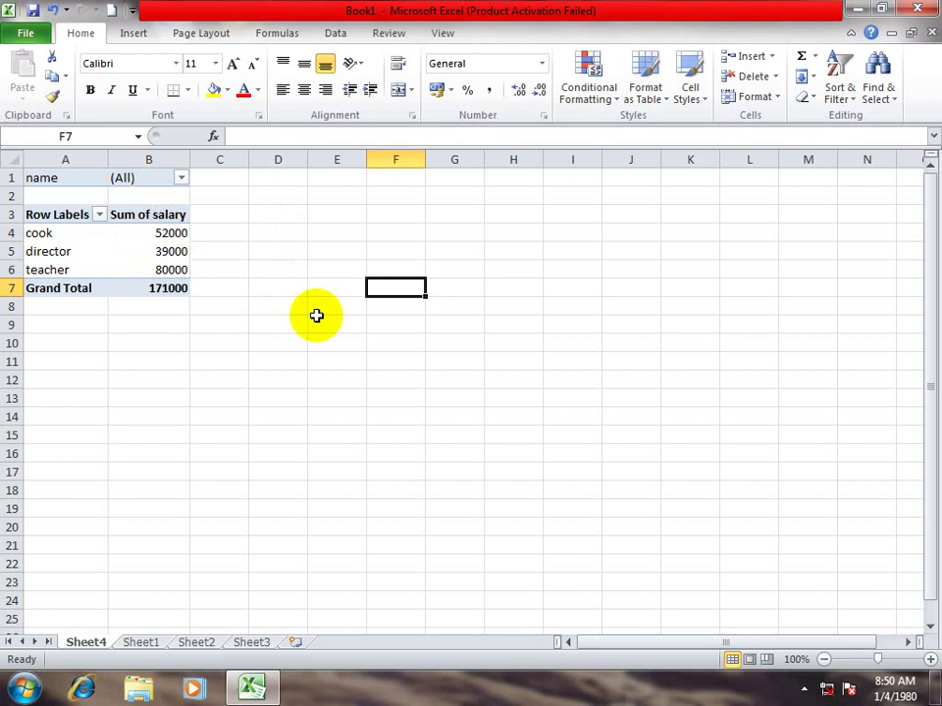
left_click_drag(168, 232, 275, 233)
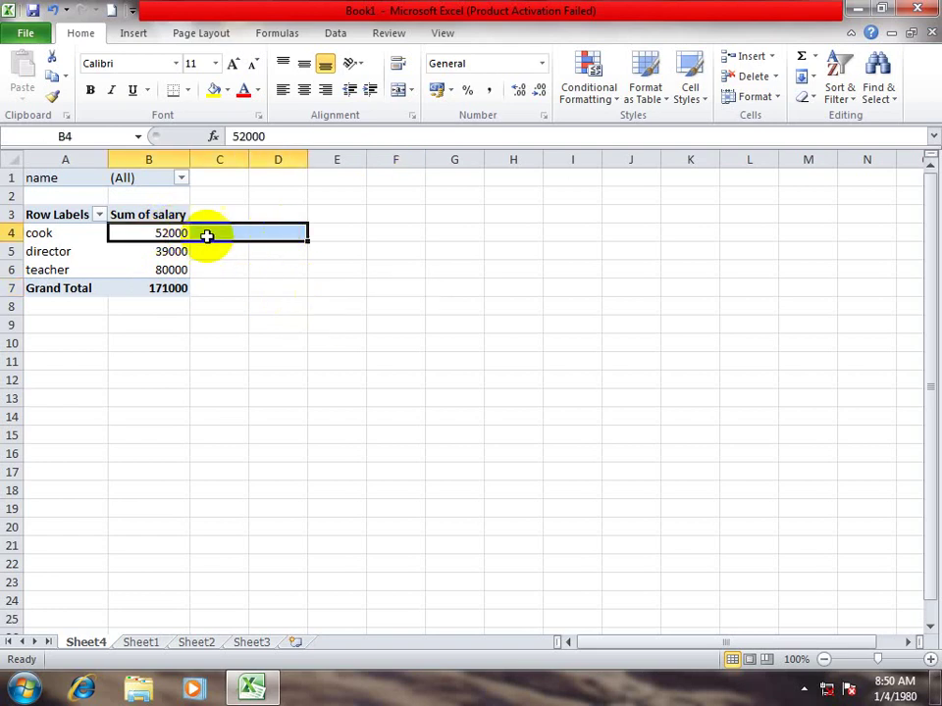
left_click_drag(153, 251, 285, 271)
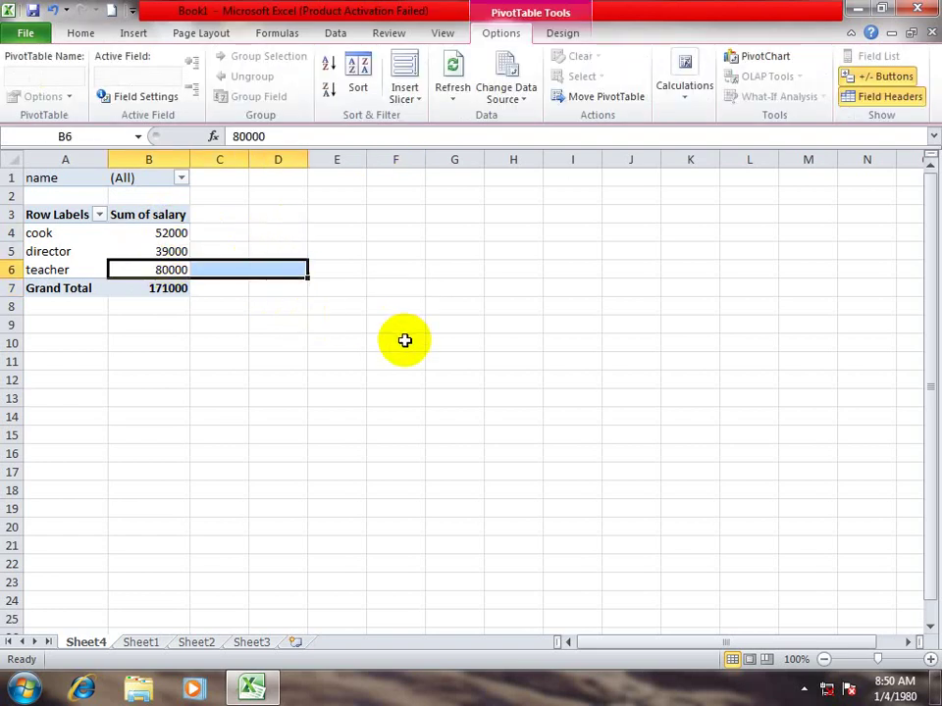
left_click(407, 274)
Step: Extract the detail records behind the cook salary total to a new sheet, and return to the PivotTable on Sheet4
left_click(174, 232)
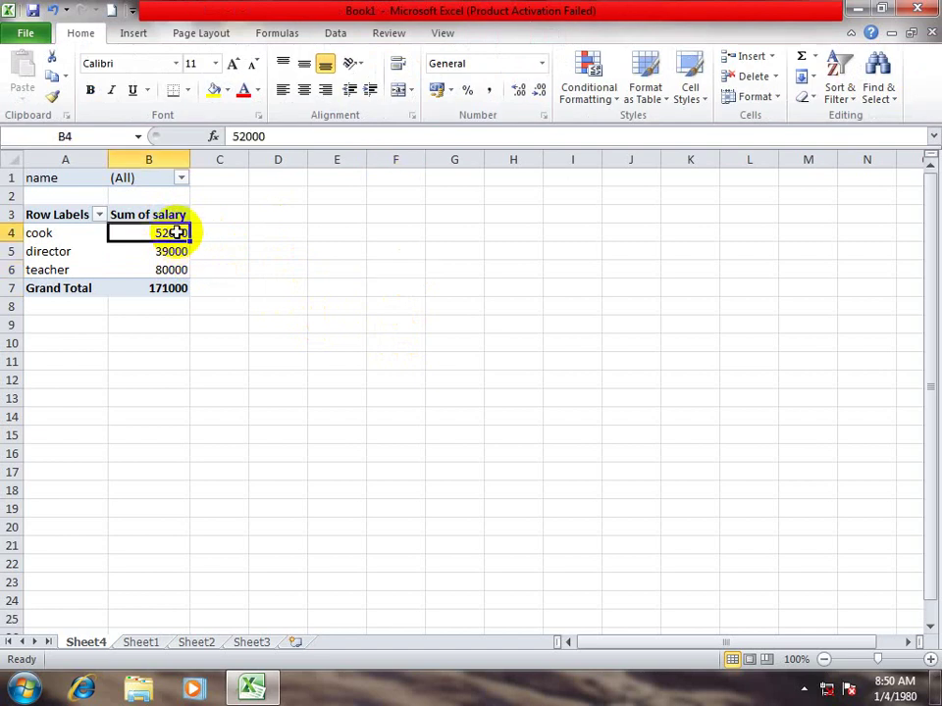
double_click(174, 232)
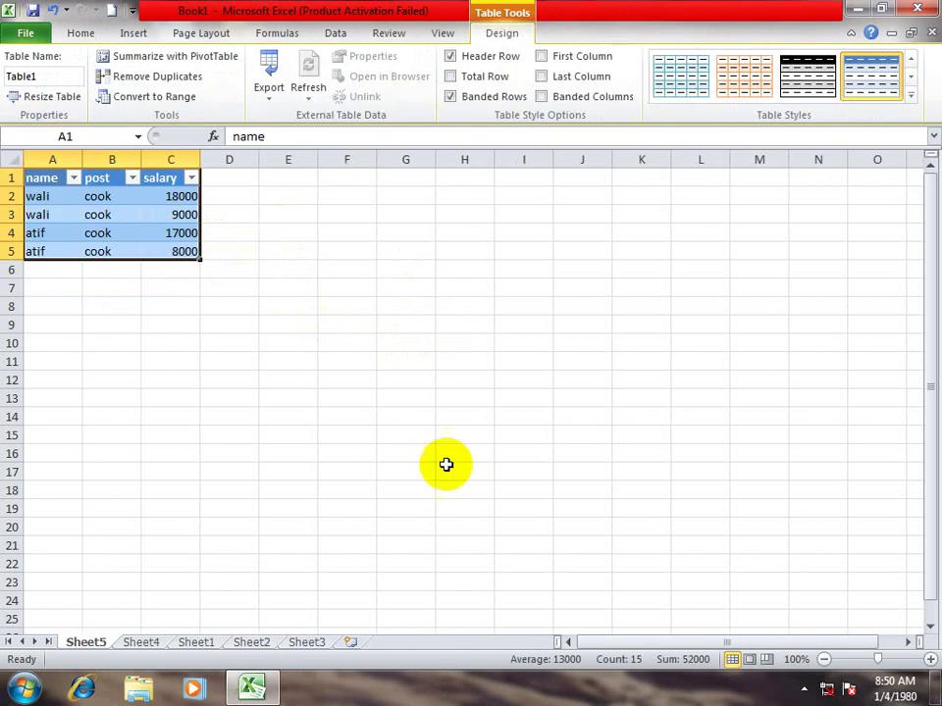
left_click(199, 643)
left_click(238, 646)
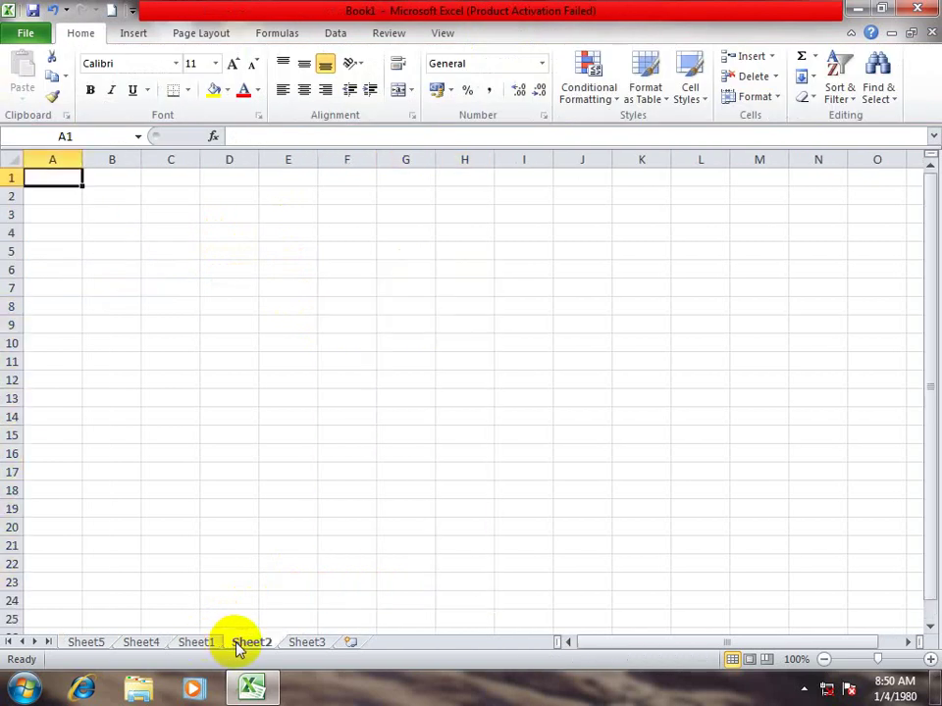
left_click(304, 643)
left_click(196, 643)
left_click(142, 643)
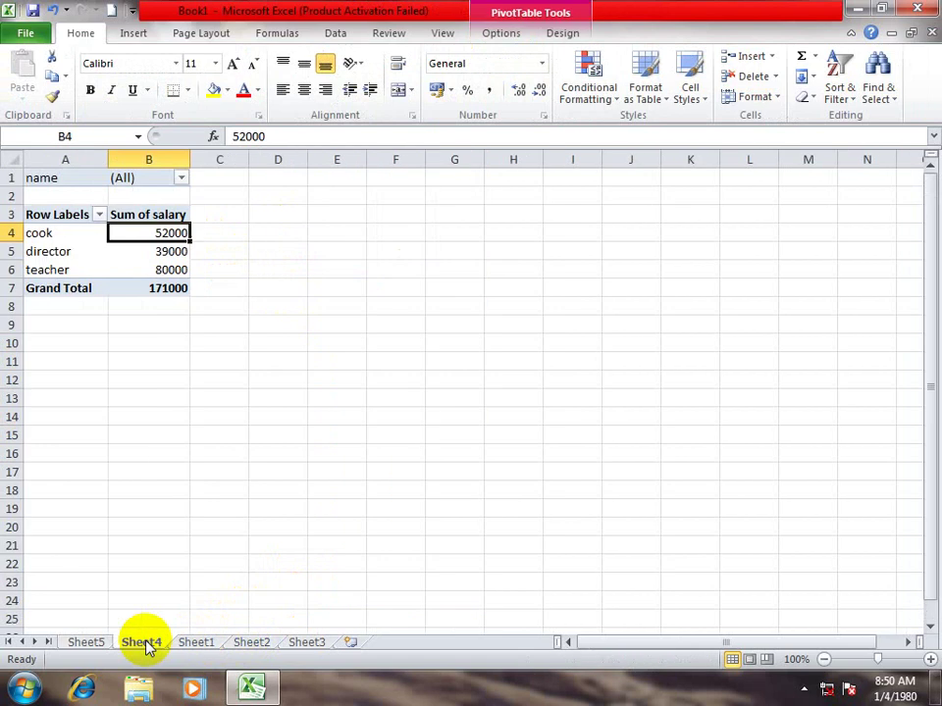
Step: Extract the detail records behind the director and teacher salary totals to separate new sheets, and return to the source table on Sheet1
double_click(170, 251)
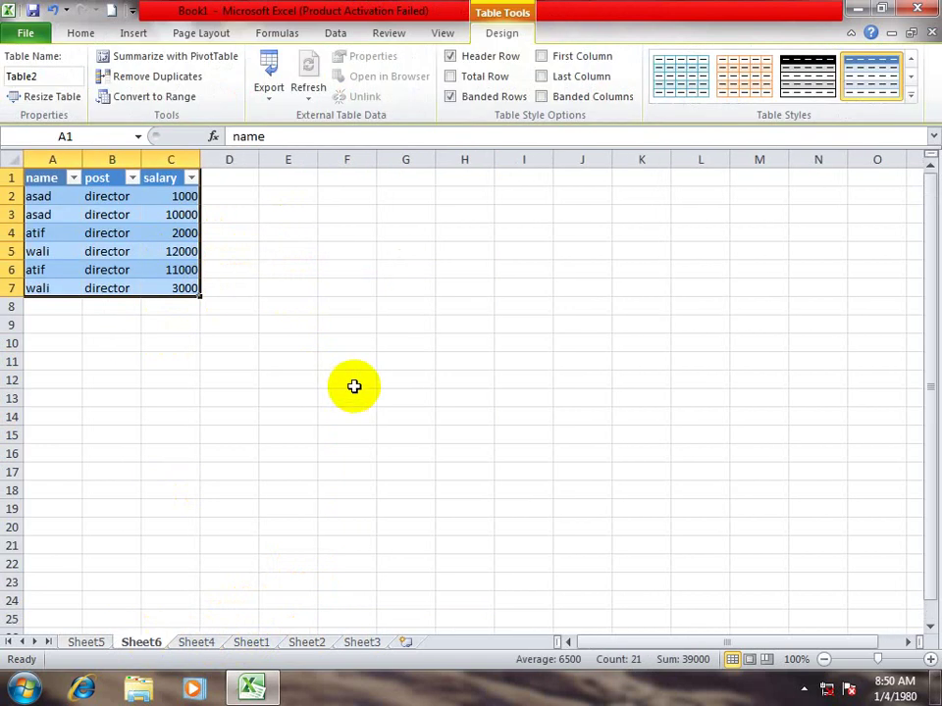
left_click(196, 643)
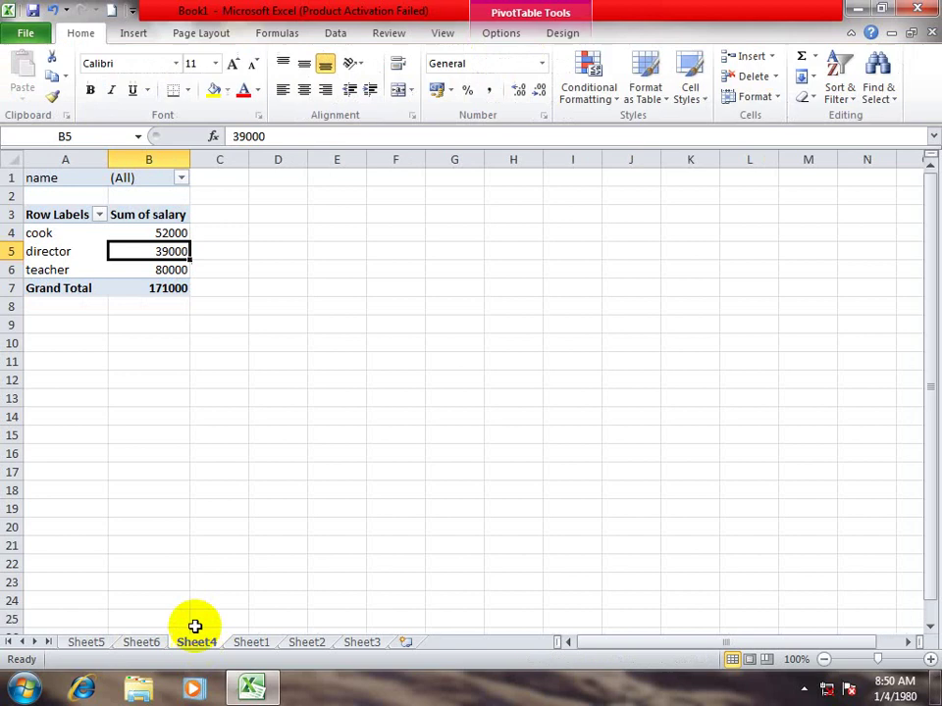
double_click(171, 270)
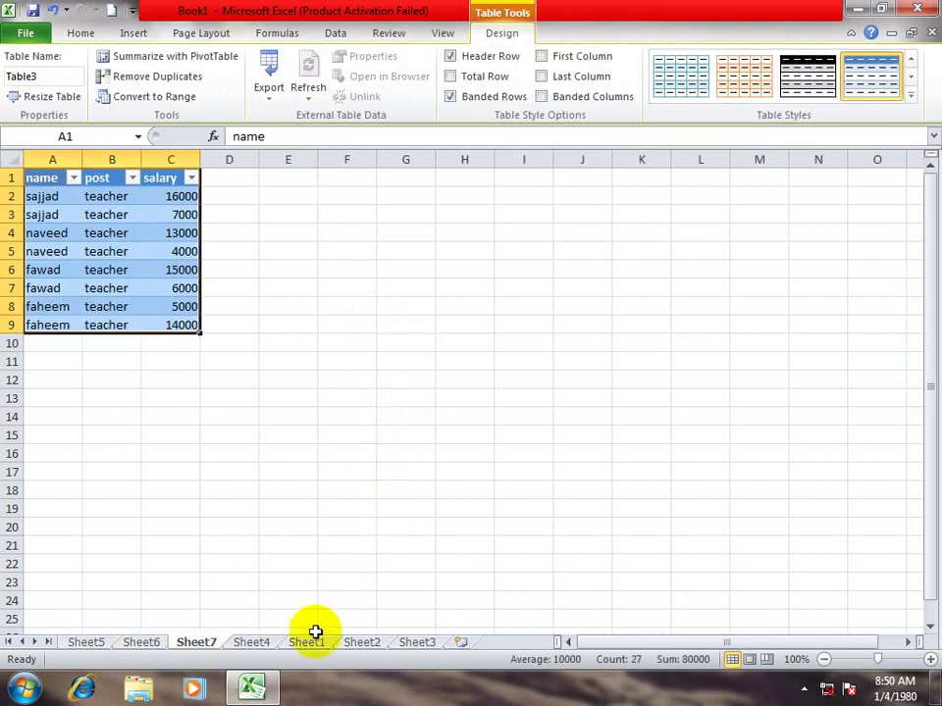
left_click(307, 642)
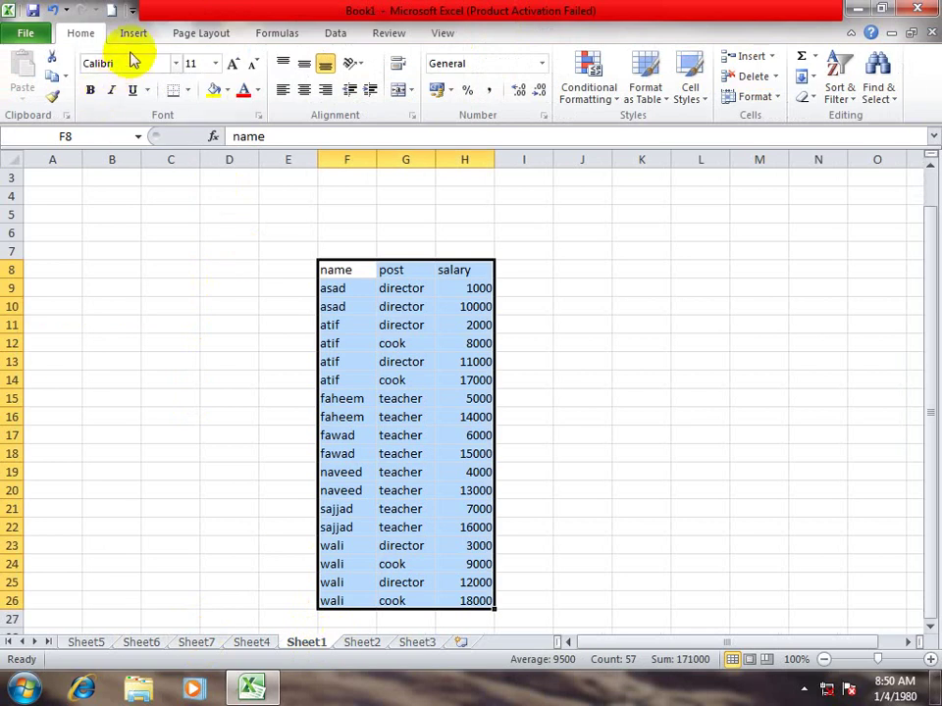
left_click(240, 644)
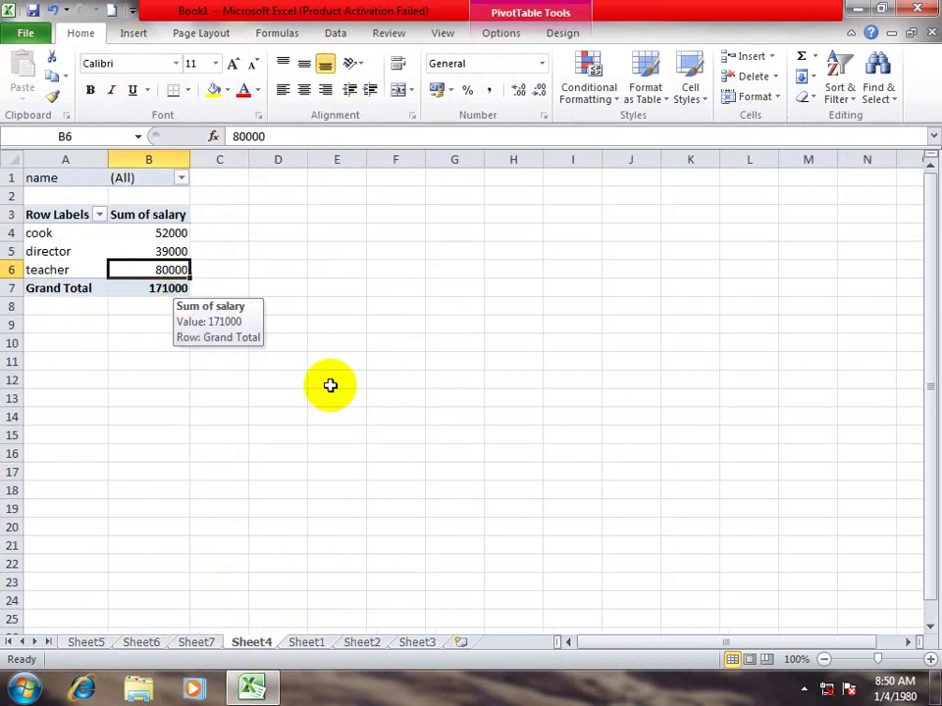
left_click(307, 644)
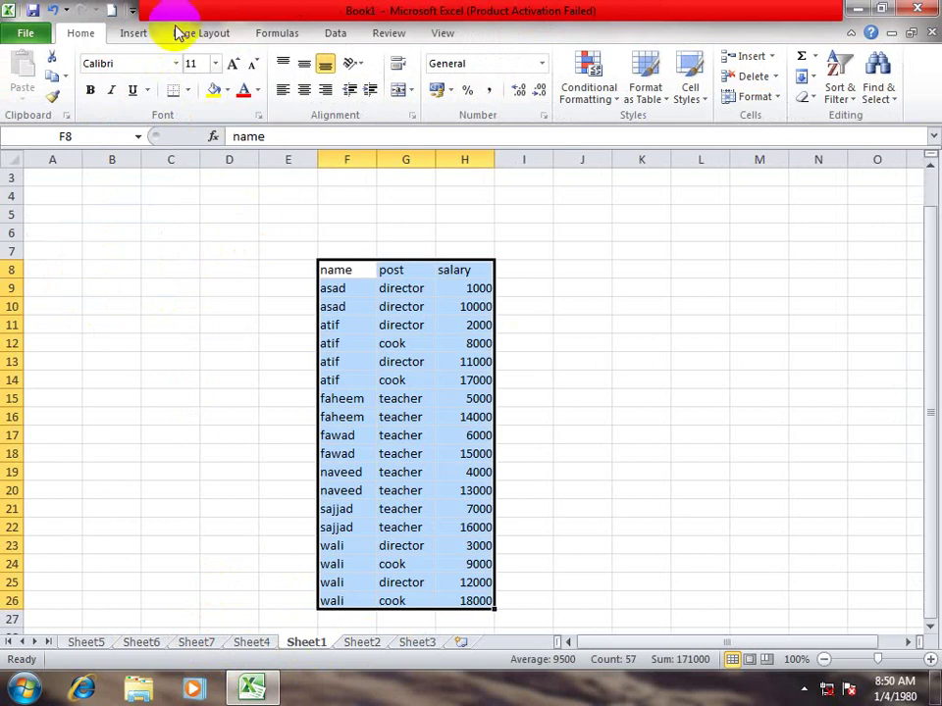
left_click(130, 34)
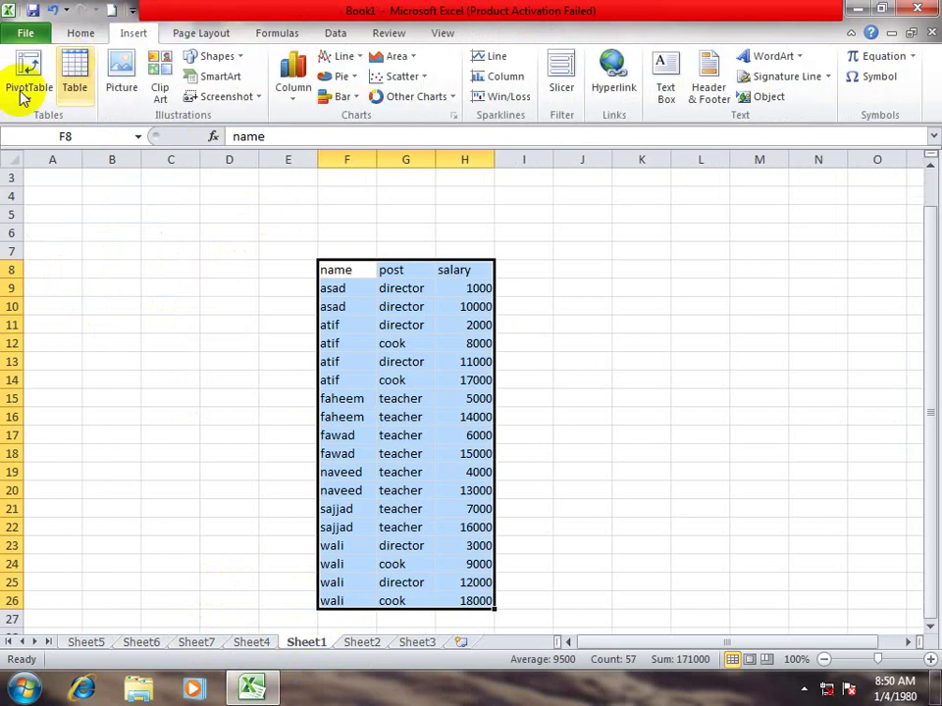
left_click(30, 94)
left_click(37, 119)
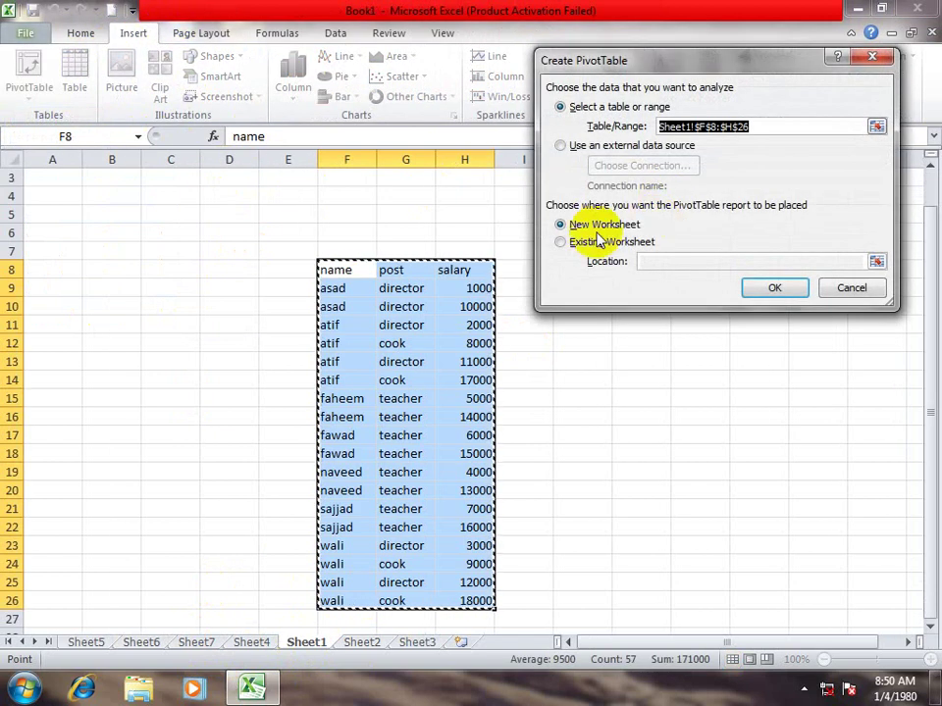
left_click(559, 243)
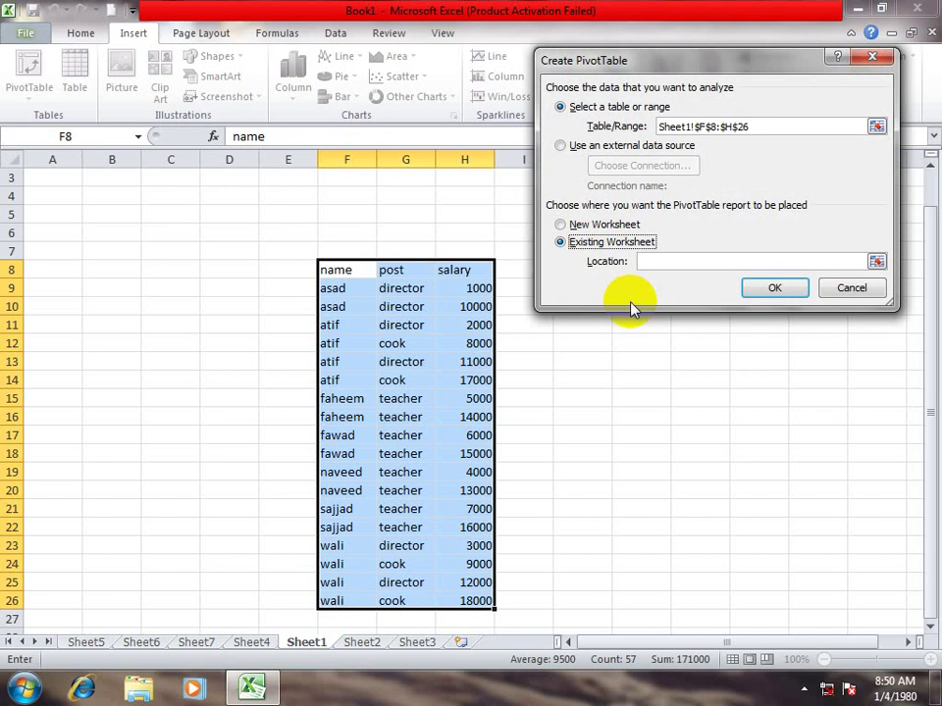
left_click_drag(524, 361, 877, 581)
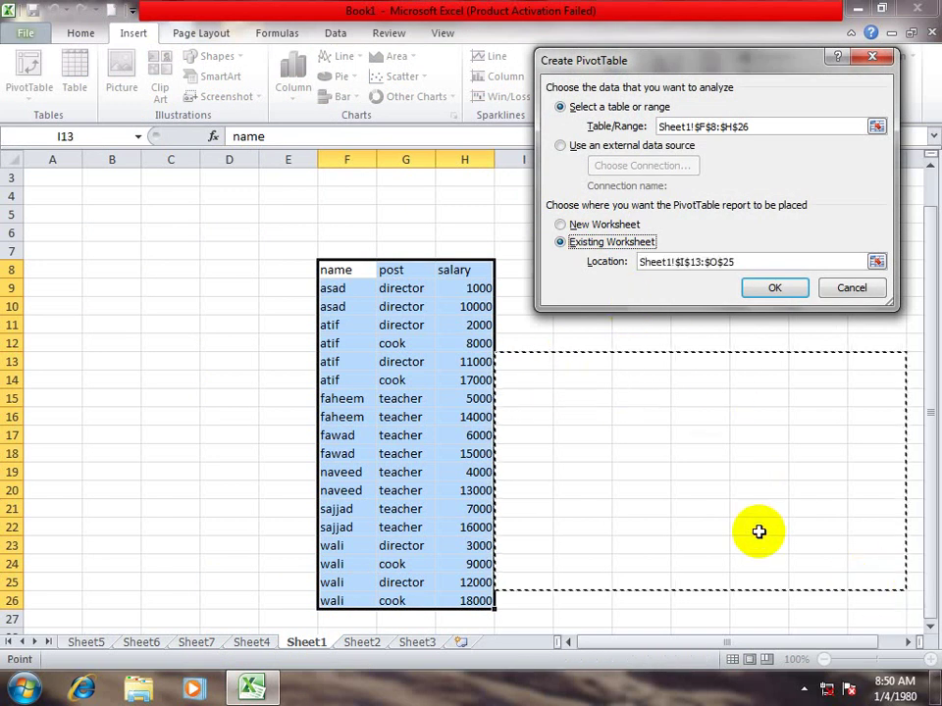
left_click(850, 289)
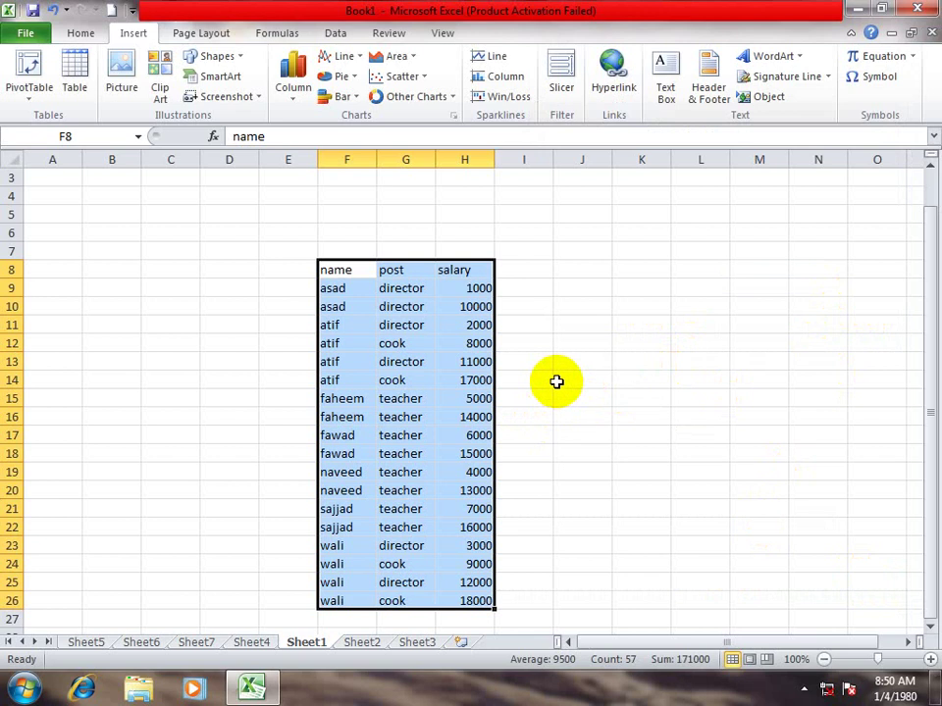
left_click(358, 643)
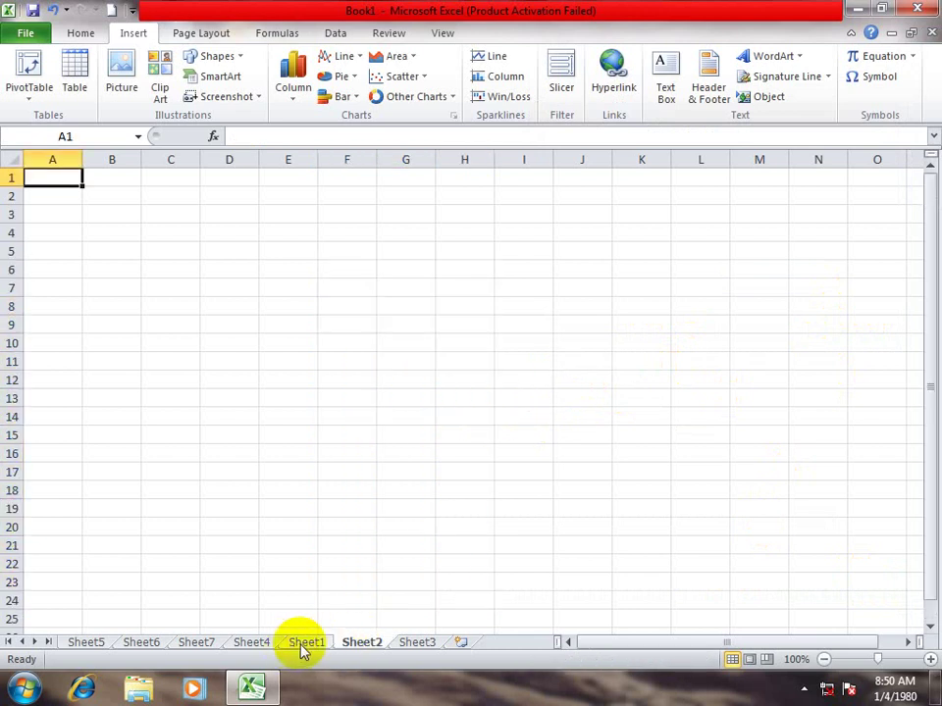
left_click(305, 644)
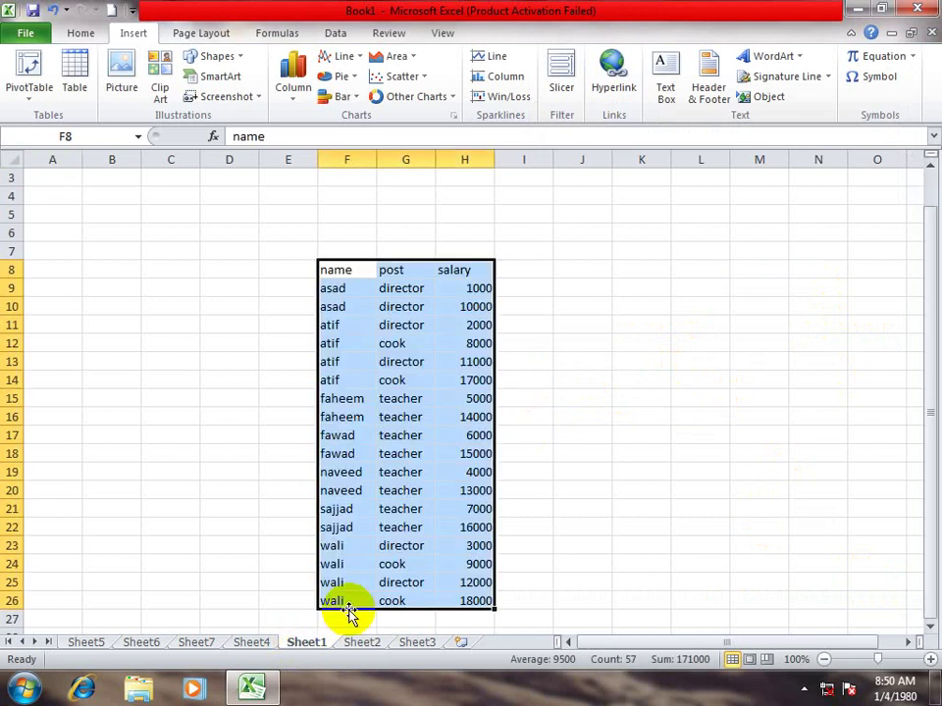
Step: Insert a PivotTable with PivotChart on a new worksheet from the name, post and salary range F8:H26
left_click(32, 96)
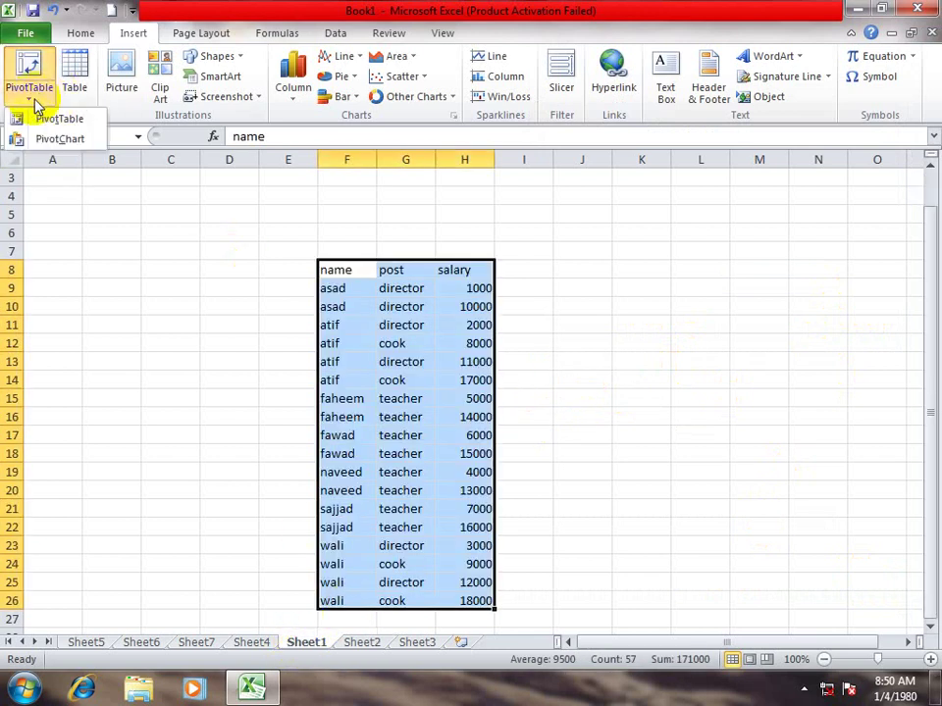
left_click(70, 145)
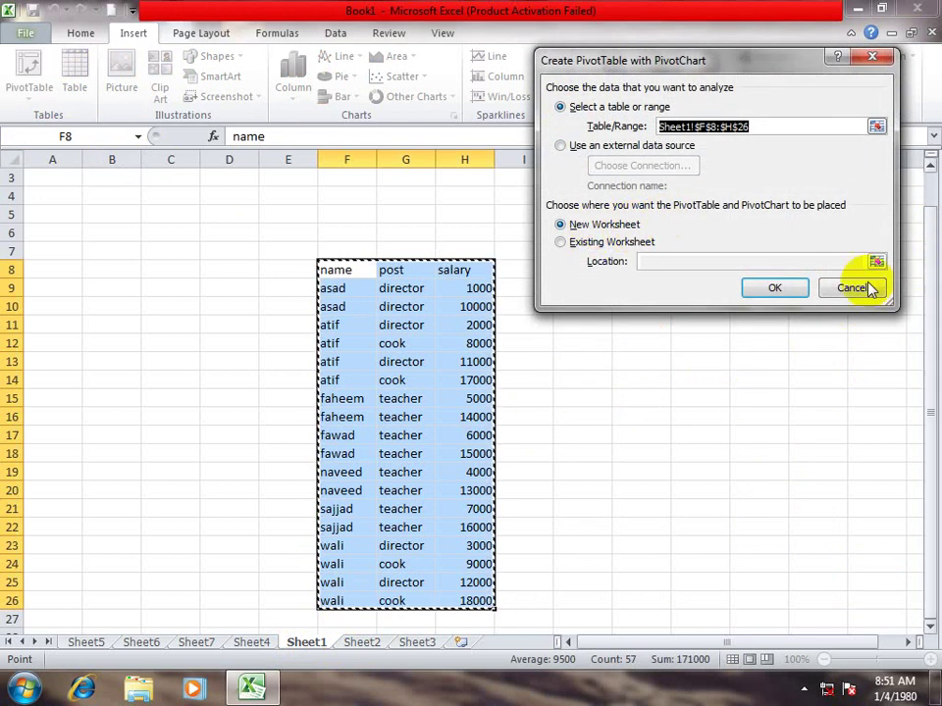
left_click(775, 287)
Step: Set name as the report filter, post as the axis field and sum of salary as the values, and close the field list
left_click_drag(755, 215, 790, 485)
left_click_drag(753, 231, 767, 550)
mouse_move(748, 248)
left_mouse_down()
mouse_move(883, 529)
mouse_move(868, 563)
mouse_move(853, 549)
left_mouse_up()
left_click(930, 161)
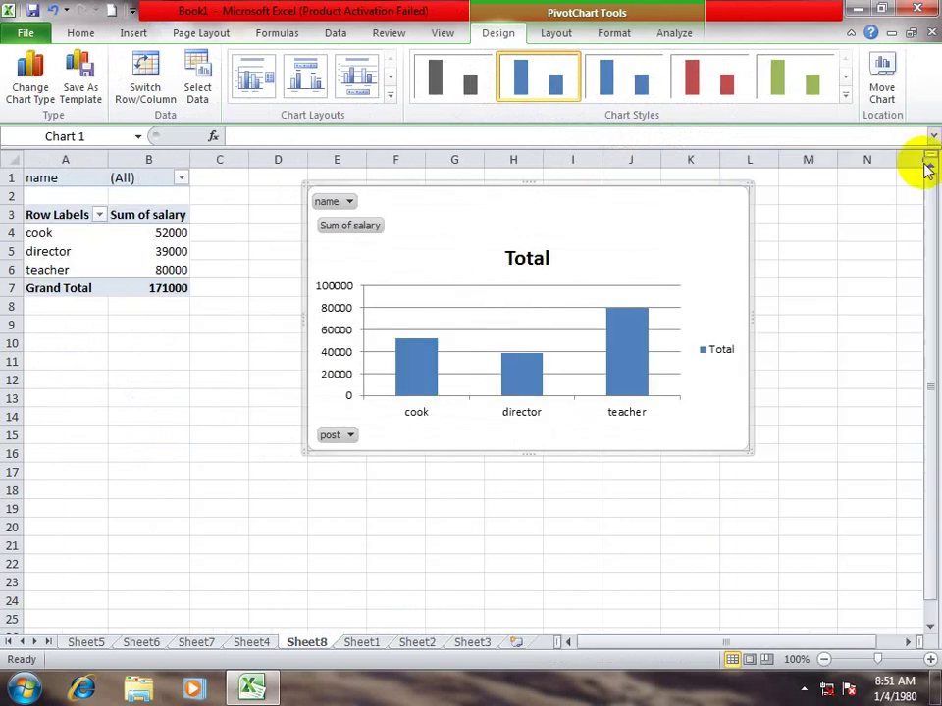
left_click(152, 251)
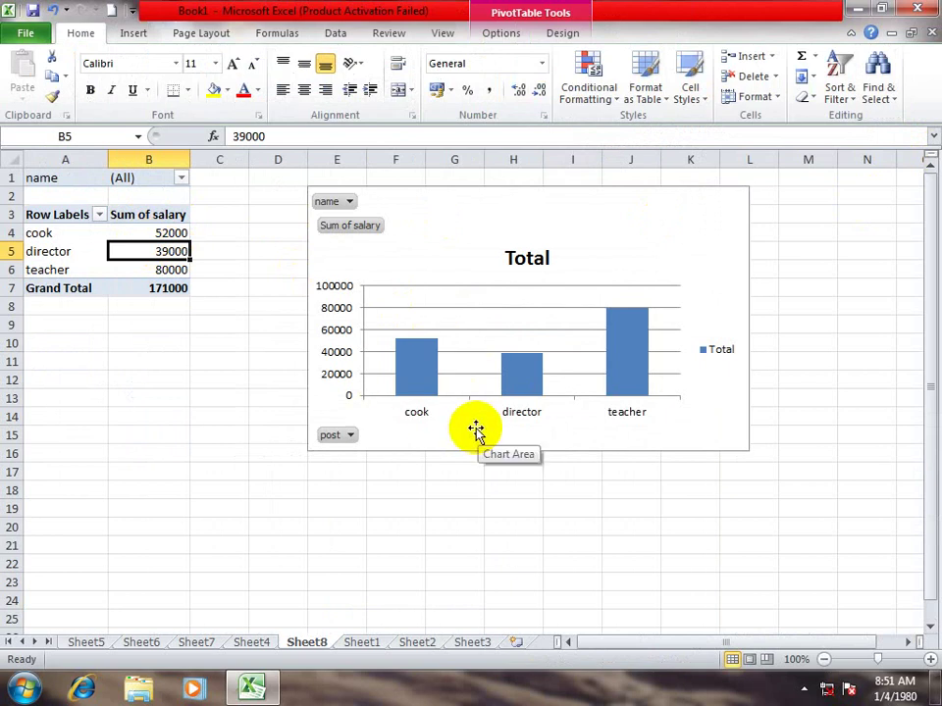
left_click(417, 510)
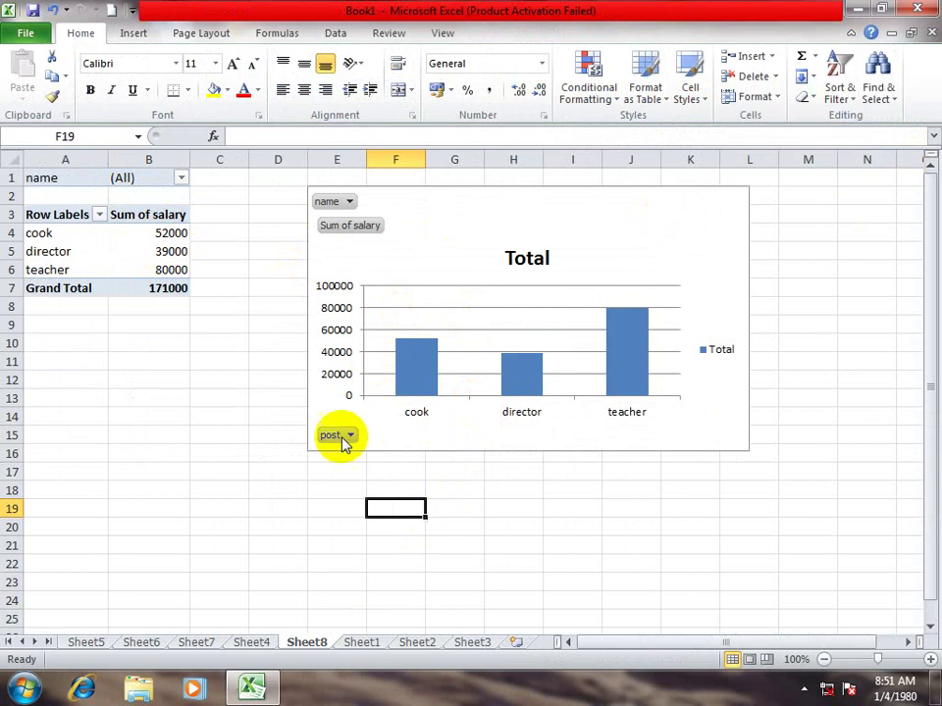
left_click(160, 250)
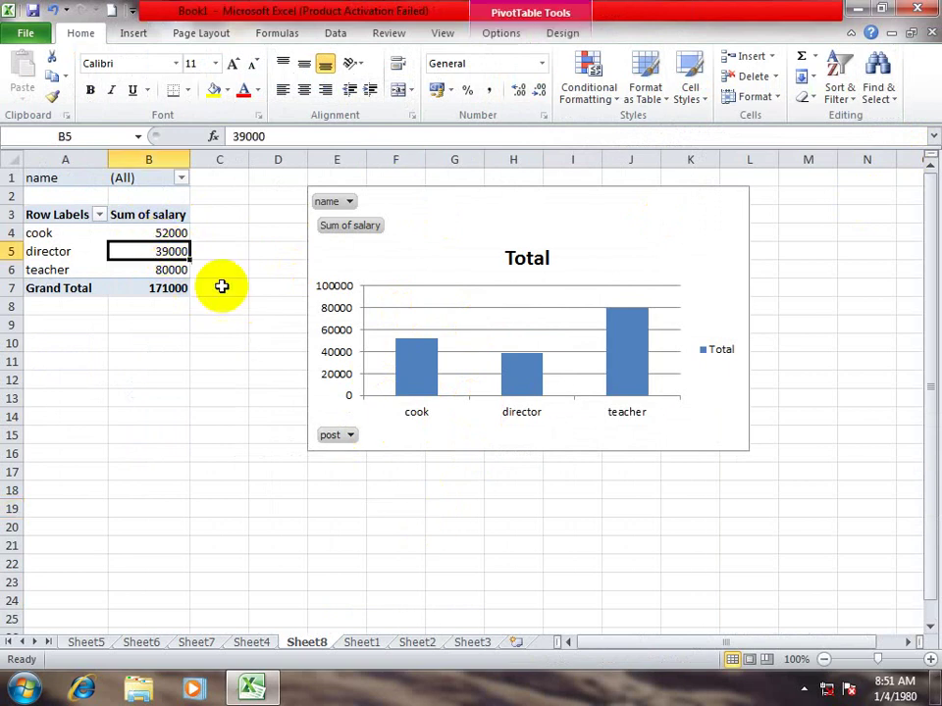
left_click(554, 35)
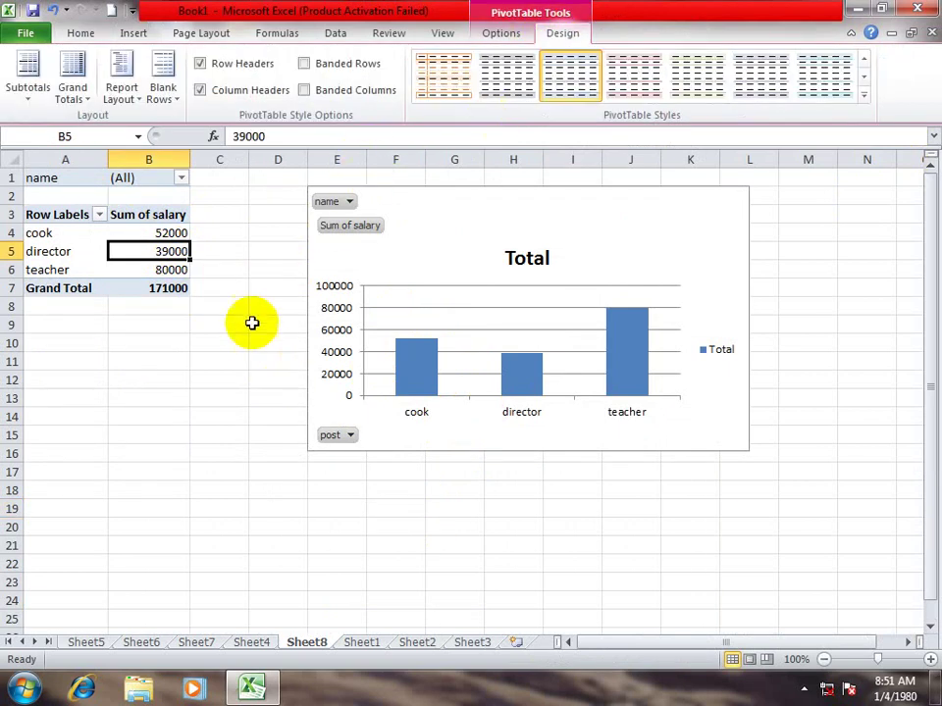
left_click(550, 507)
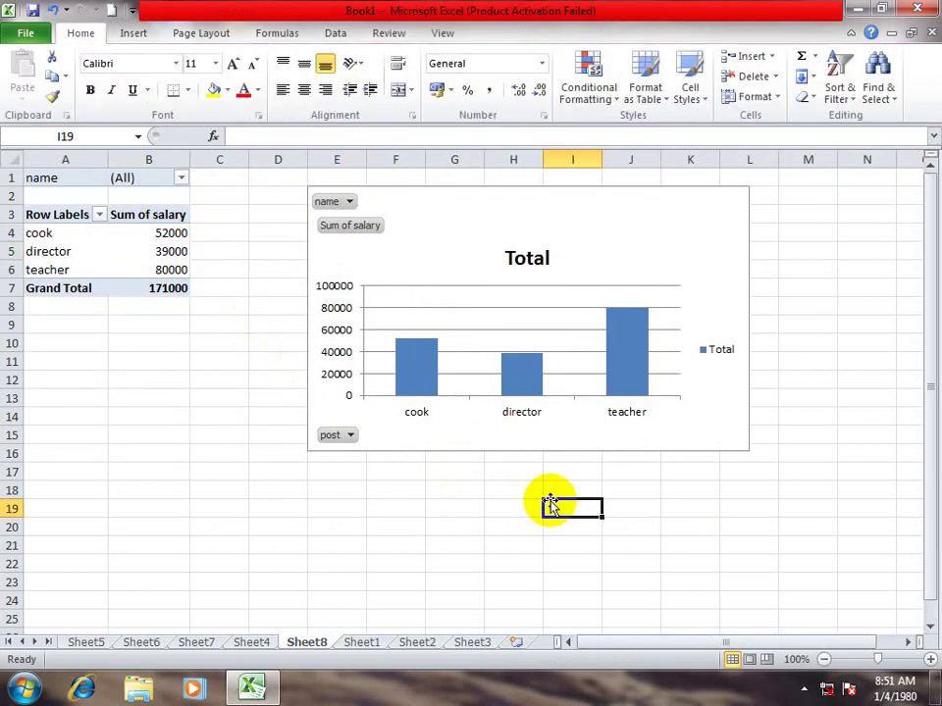
Step: Extract the detail records behind the director salary total on Sheet8 to a new sheet, and return to the source data on Sheet1
left_click(181, 232)
double_click(161, 252)
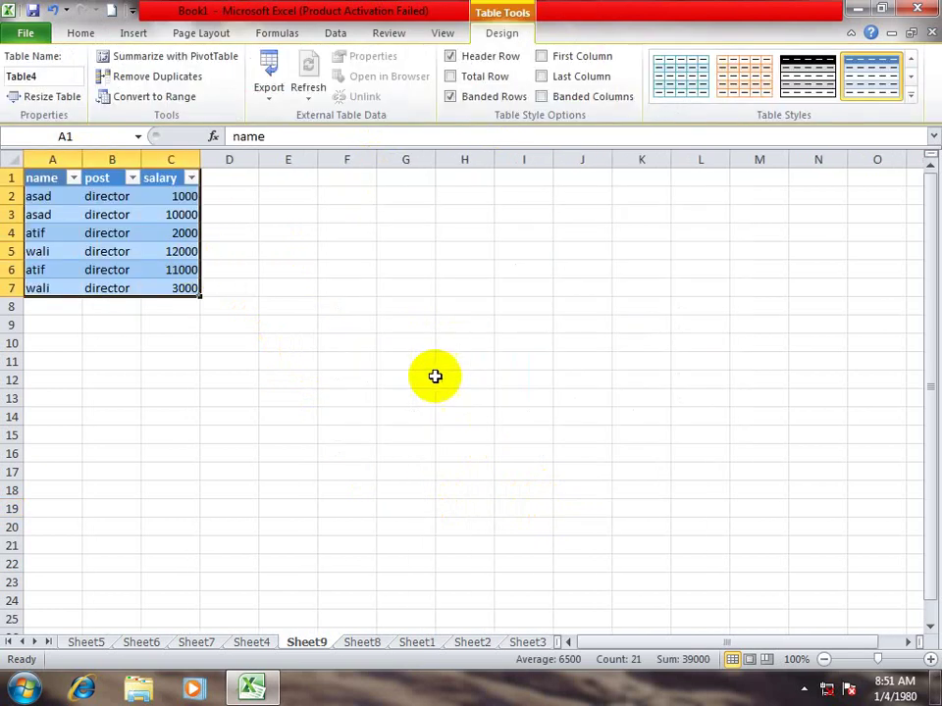
left_click(363, 643)
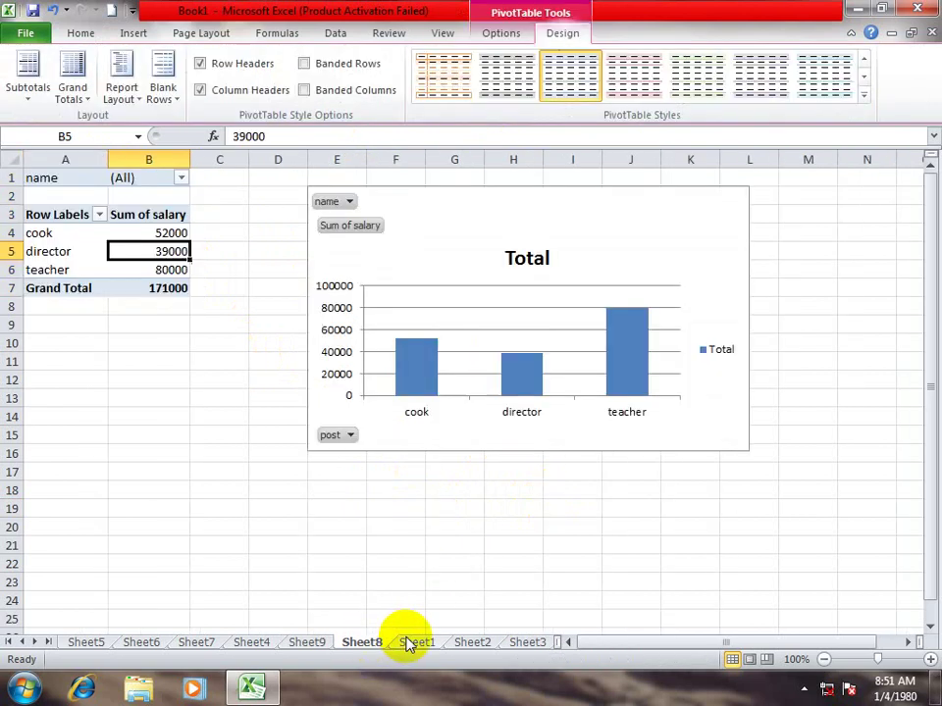
left_click(408, 642)
left_click(356, 643)
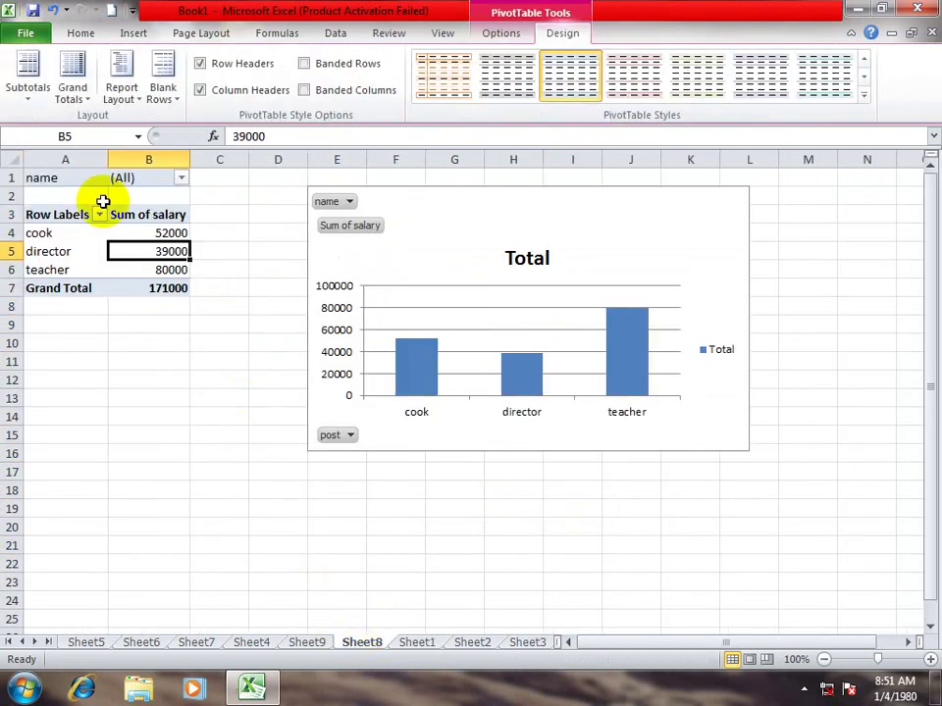
left_click(140, 233)
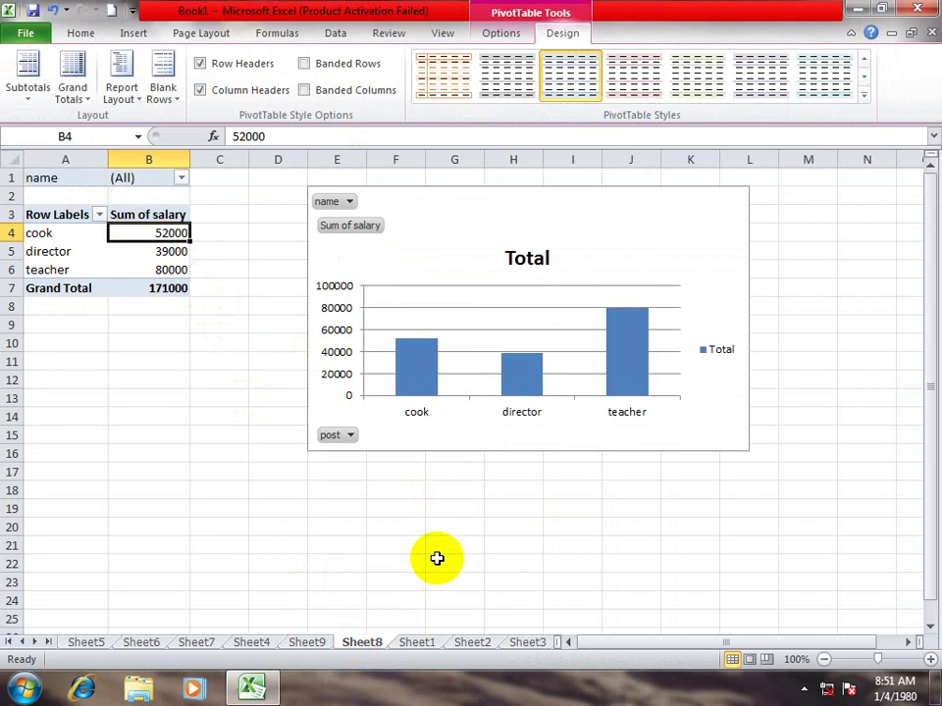
left_click(421, 644)
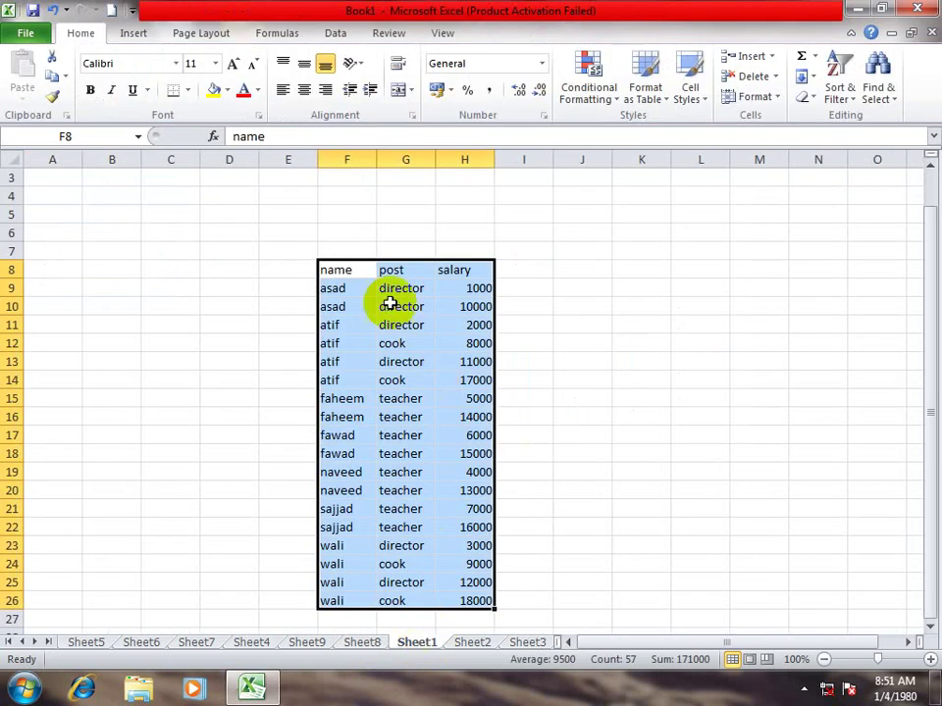
Step: Convert the name, post and salary range F8:H26 into a table with headers
left_click(581, 362)
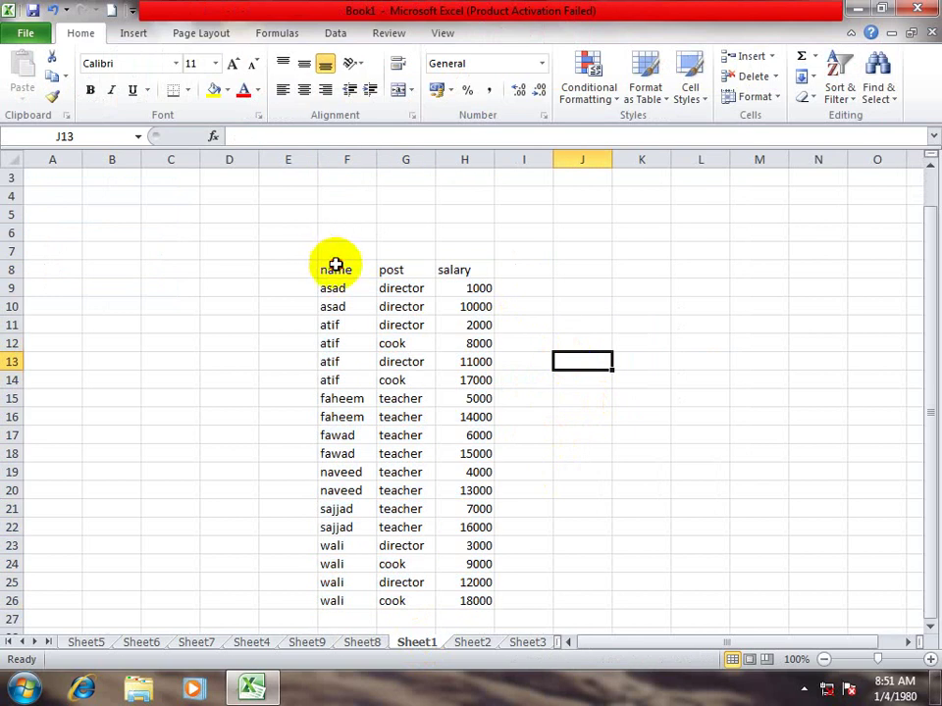
left_click_drag(336, 267, 478, 598)
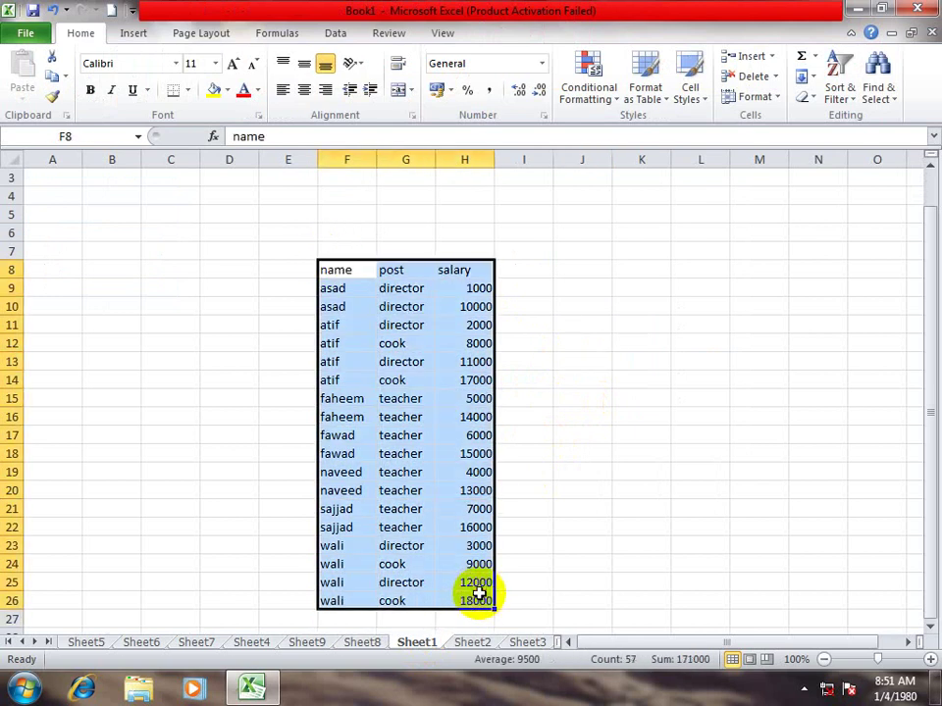
left_click_drag(581, 306, 477, 326)
left_click_drag(337, 274, 457, 602)
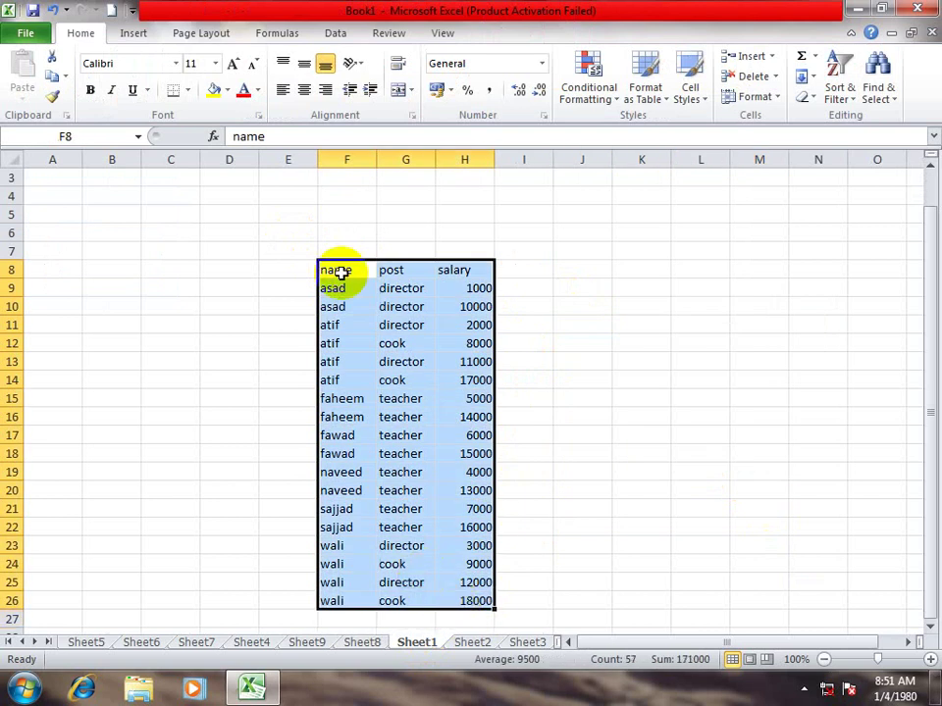
left_click(133, 36)
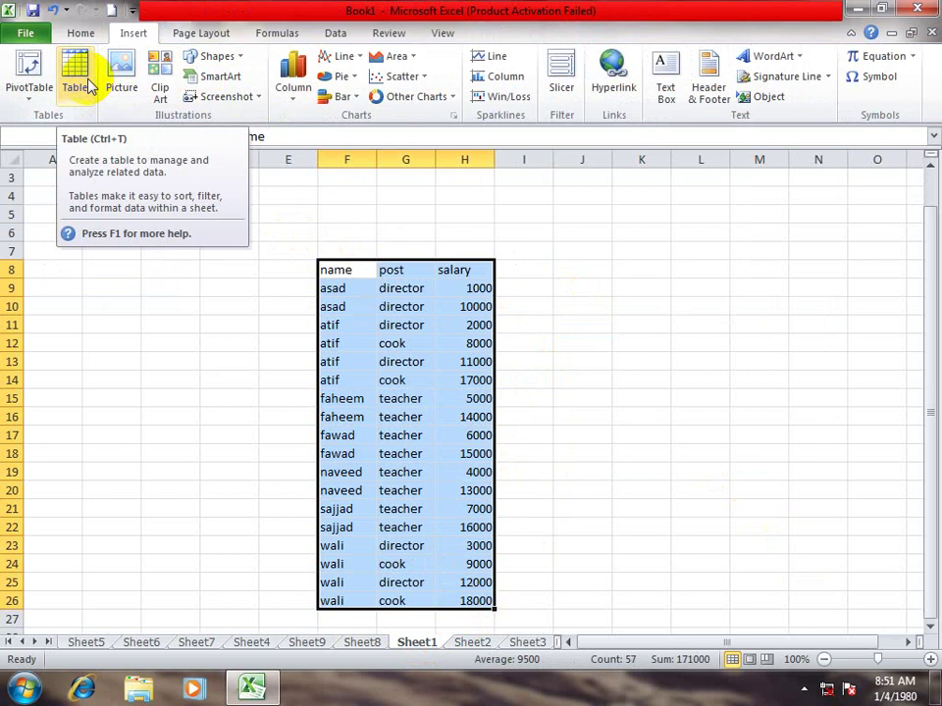
left_click(564, 305)
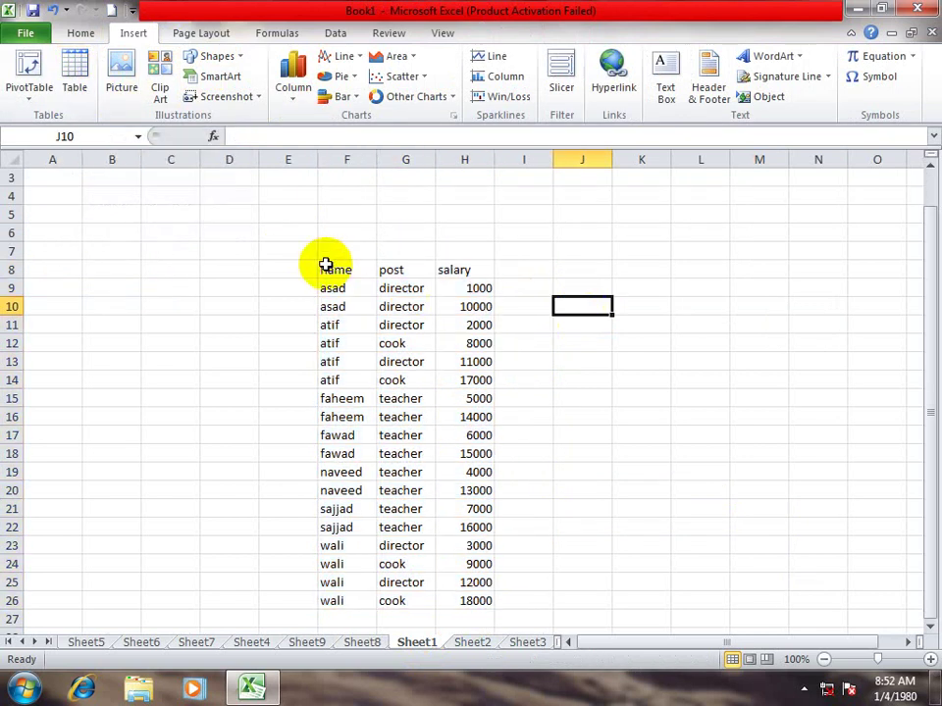
left_click_drag(326, 267, 481, 600)
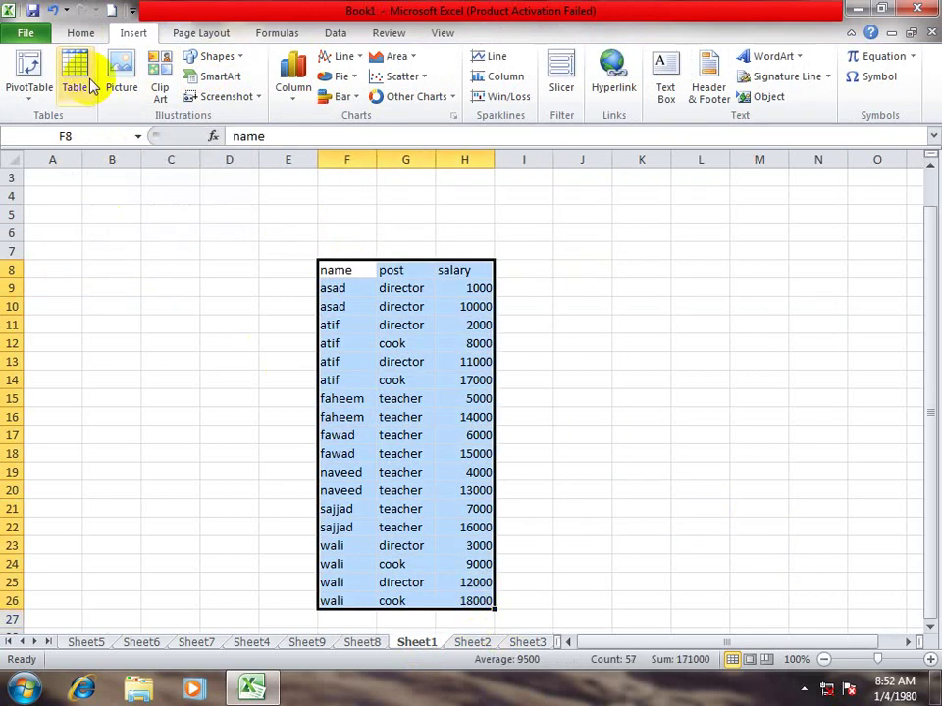
key("ctrl+t")
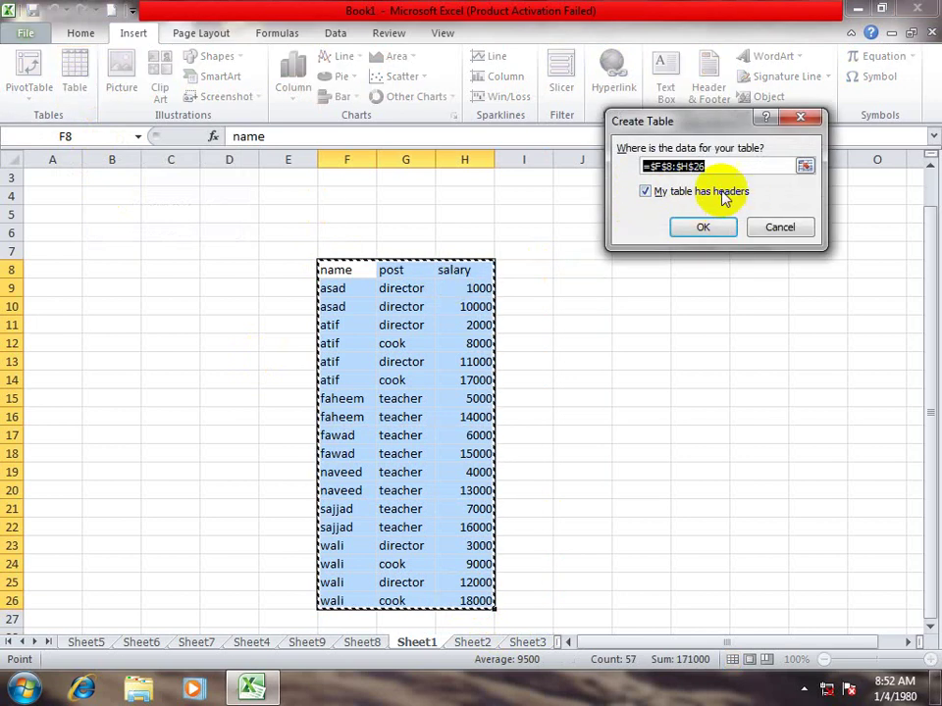
left_click(706, 231)
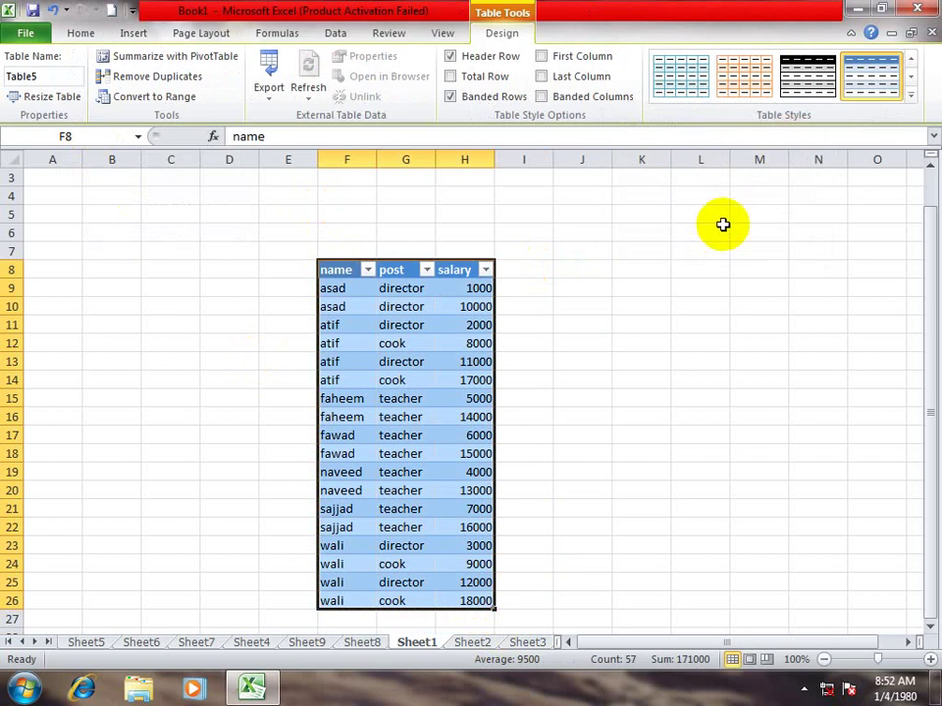
Step: Filter the table's name column to the person listed in rows 9 and 10, and clear that filter
left_click(368, 272)
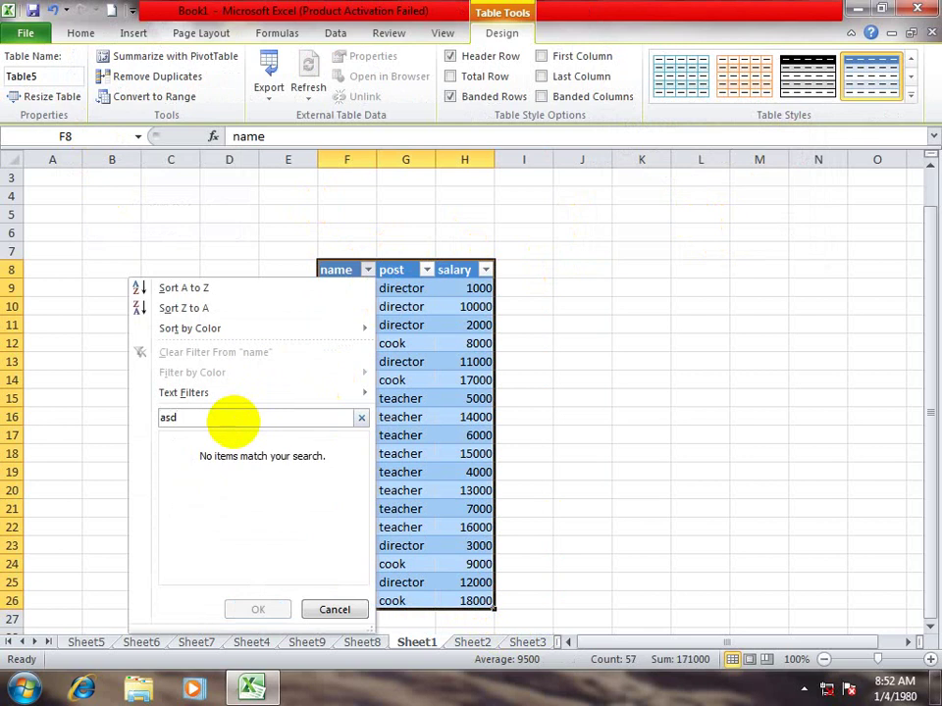
key("BackSpace")
key("BackSpace")
key("BackSpace")
type("asad")
key("Return")
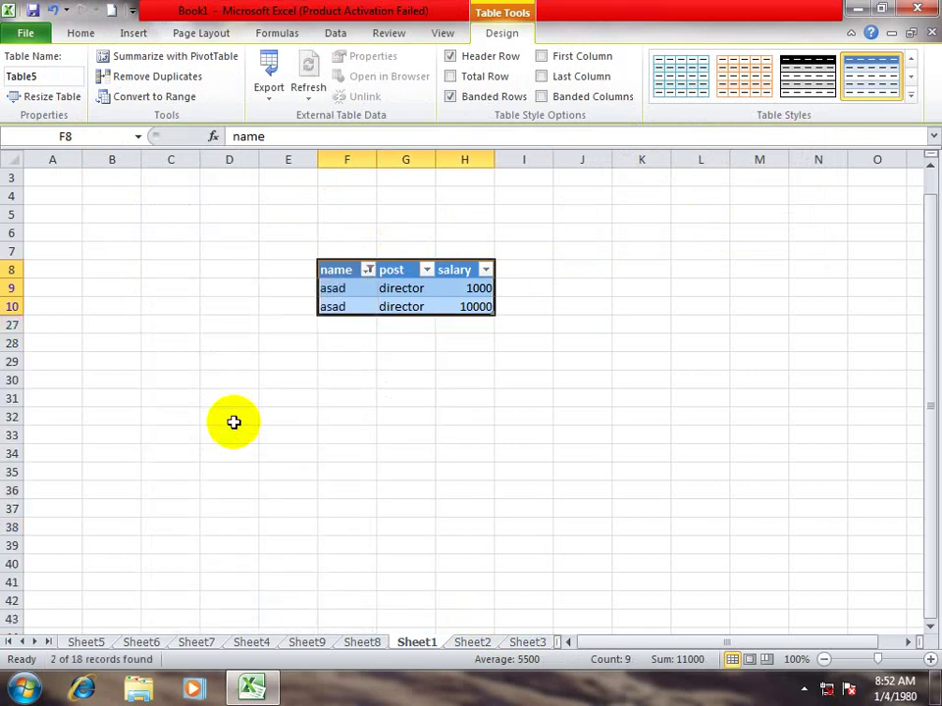
left_click(368, 270)
left_click(224, 355)
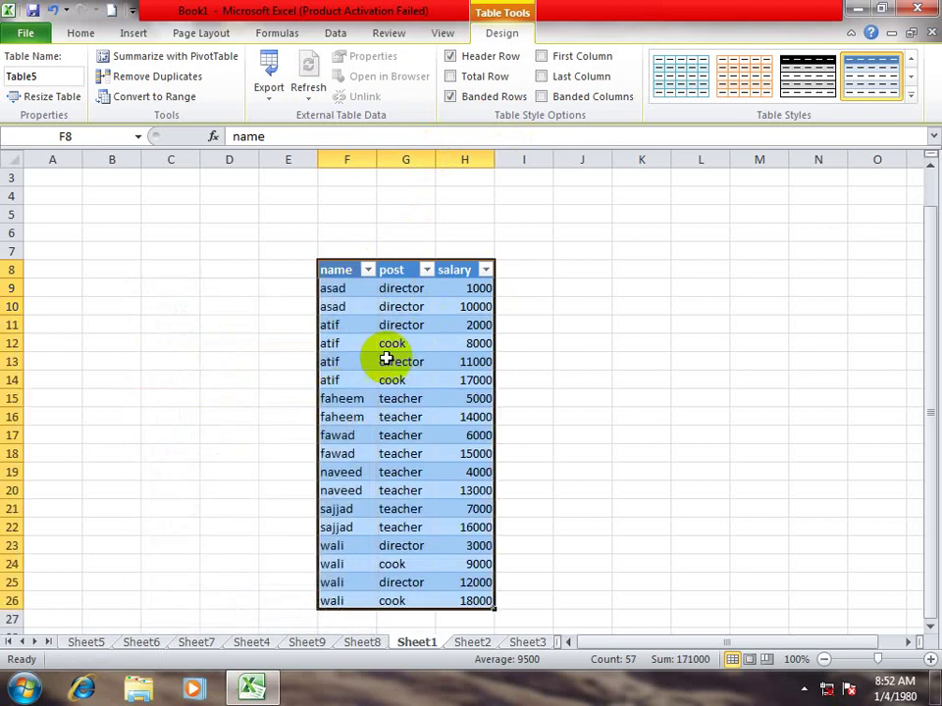
Step: Rename the table after the person listed in rows 17 and 18, and sum it by that name in K10
left_click(7, 77)
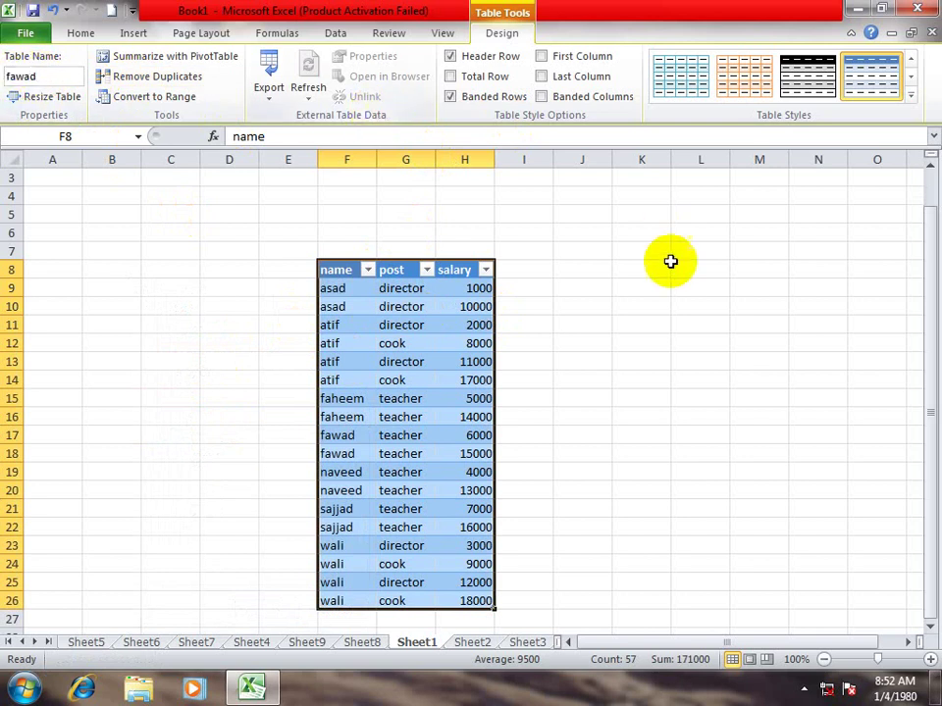
left_click(635, 304)
type("=sum")
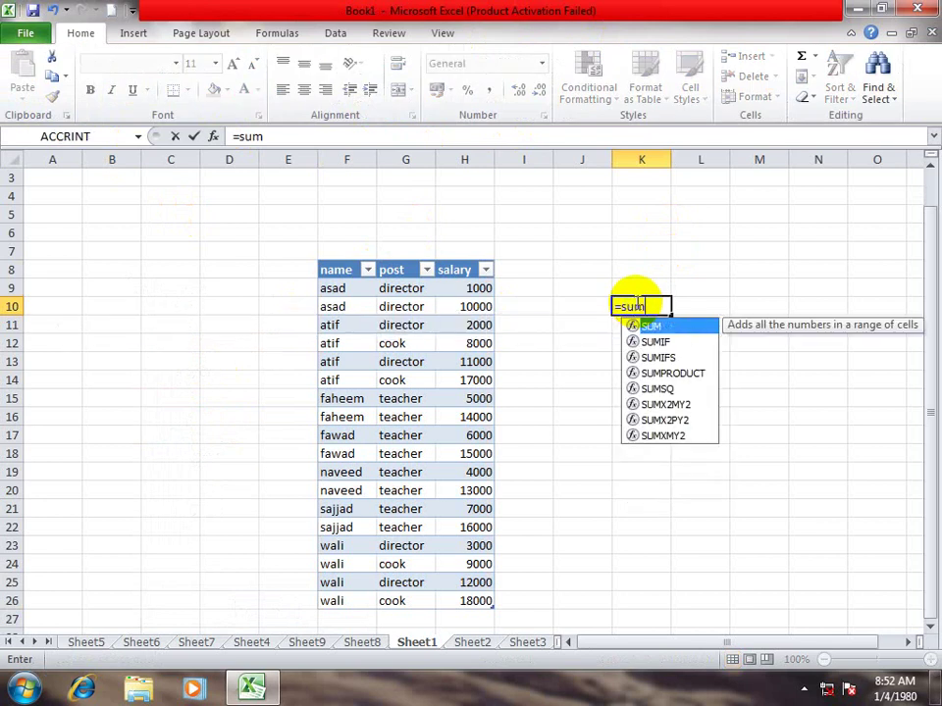
type("(faw")
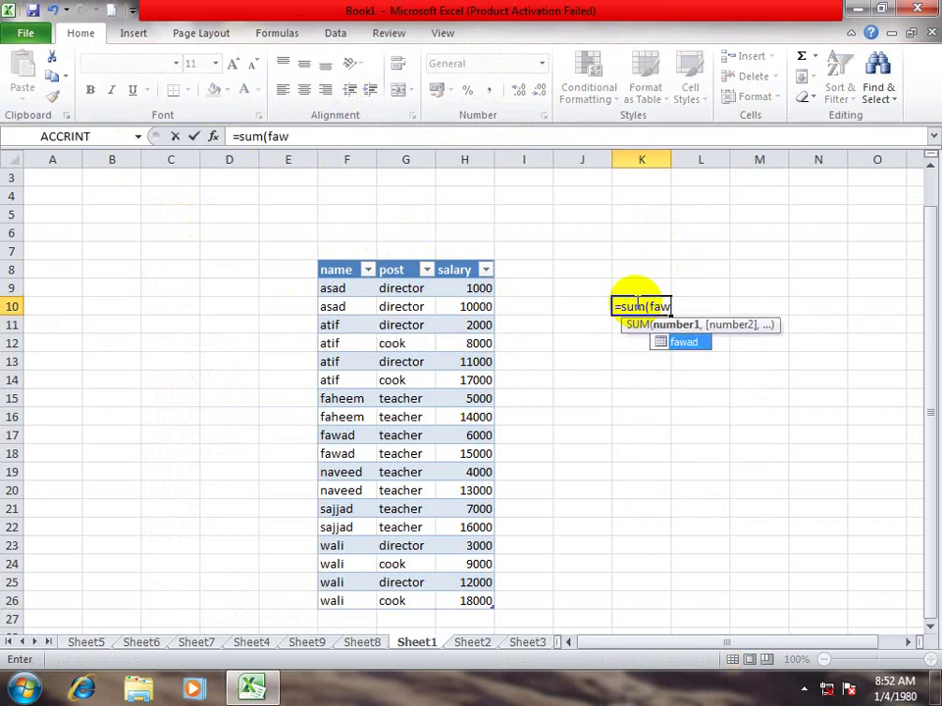
type("ad")
key("Return")
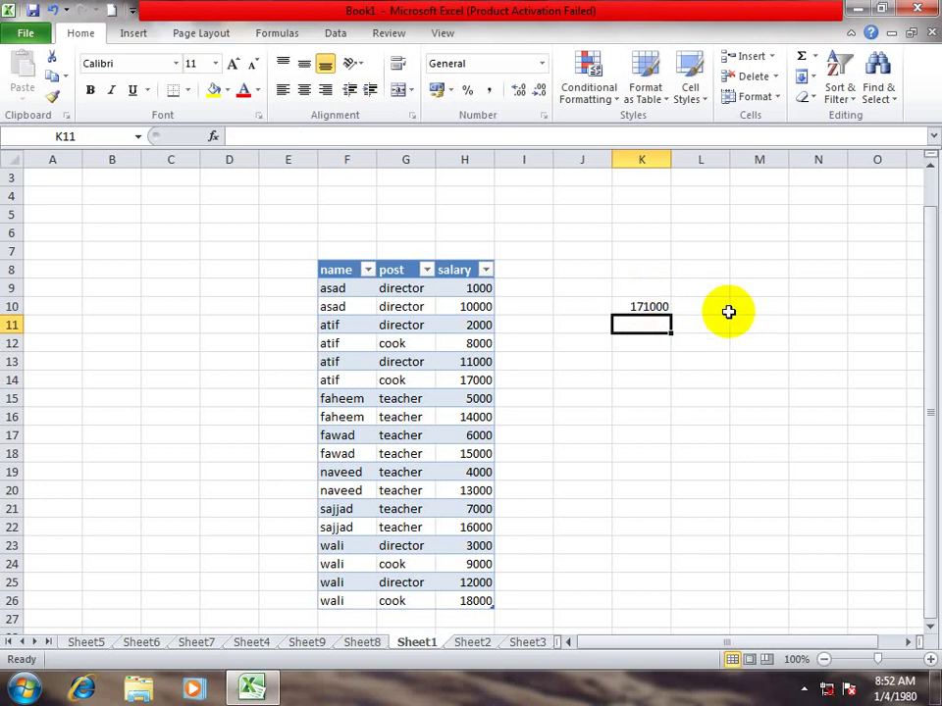
Step: Add an automatic sum of the salary column in H27, directly beneath the table
left_click(642, 306)
left_click_drag(469, 344, 456, 453)
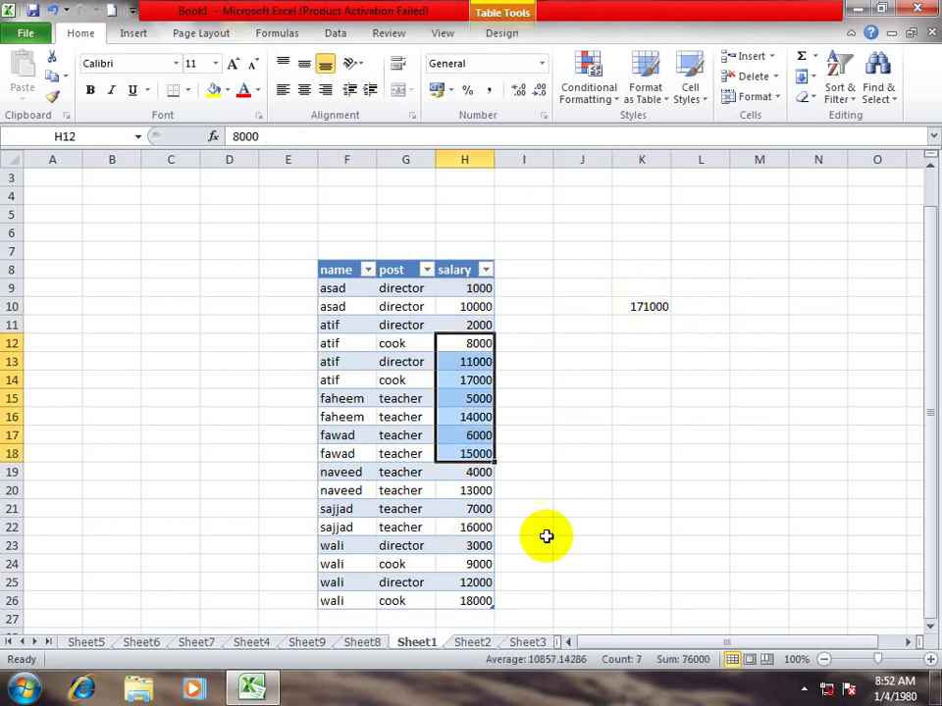
scroll(554, 533, "down", 3)
left_click(466, 453)
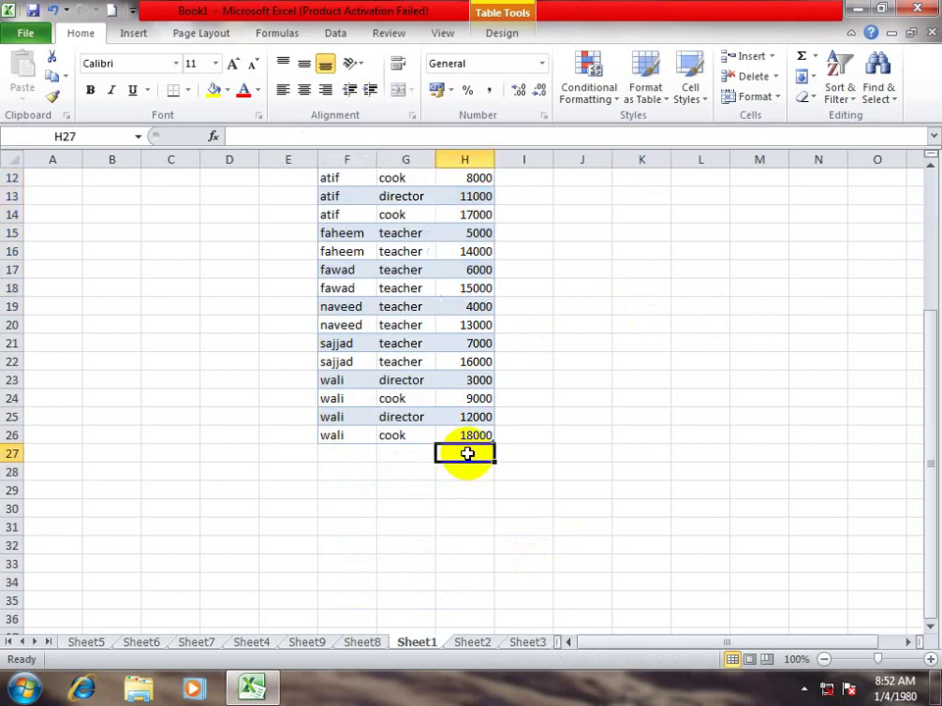
key("alt+equal")
scroll(721, 491, "up", 4)
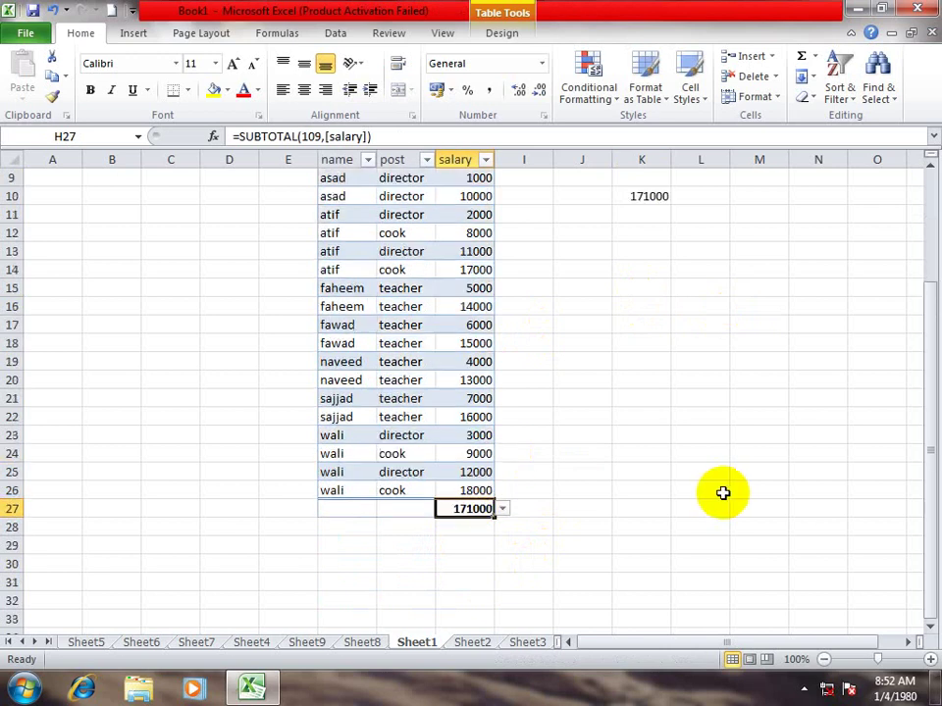
left_click(649, 345)
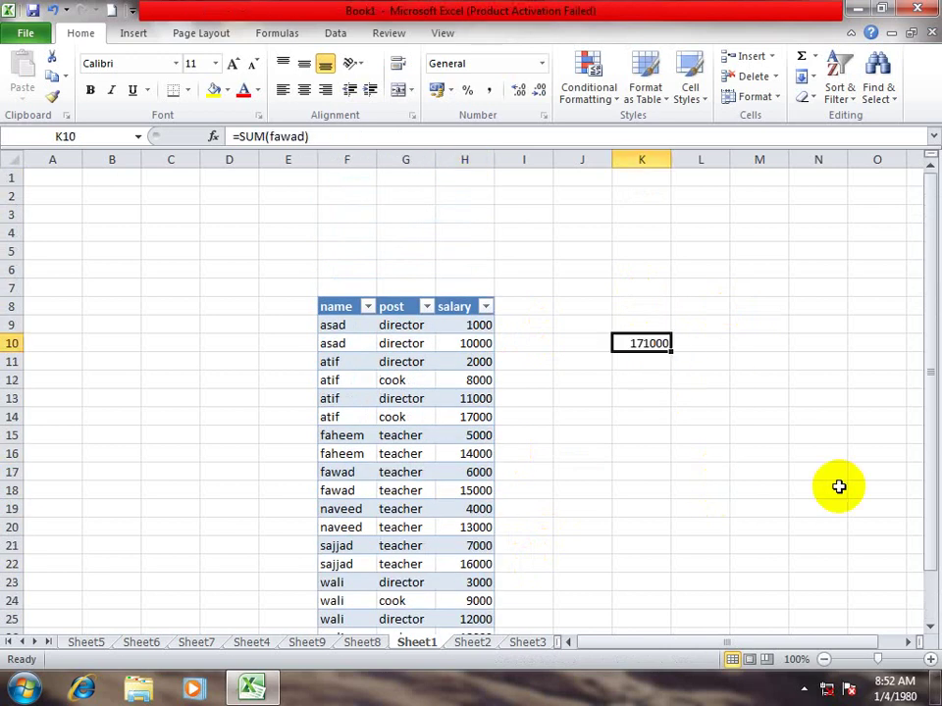
Step: Enter a SUM formula in J12 of Sheet4 that totals the table by its name
left_click(251, 642)
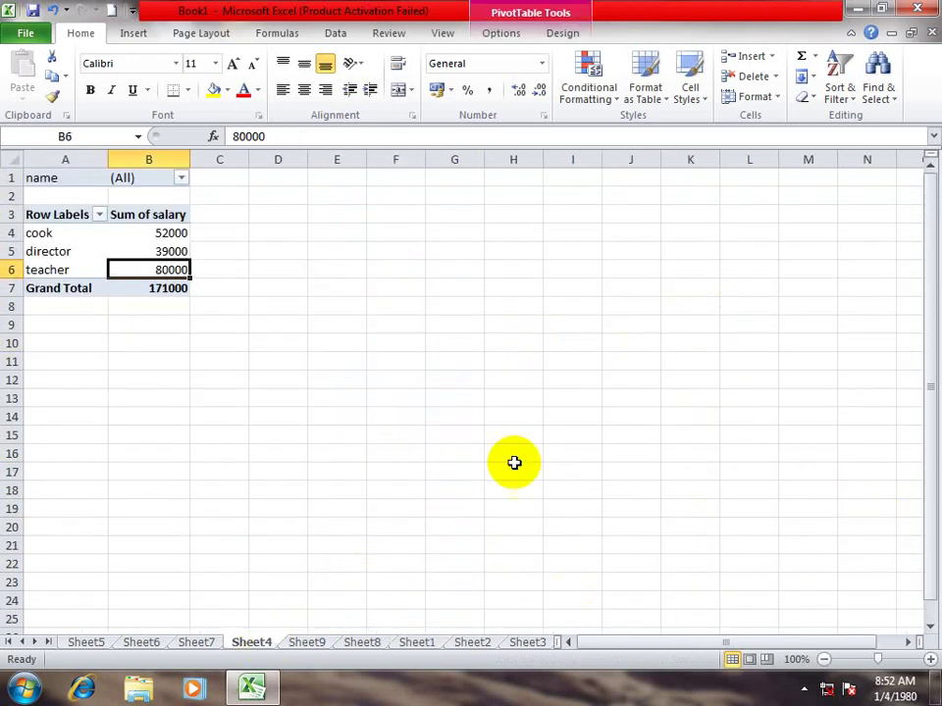
left_click(653, 379)
type("=su")
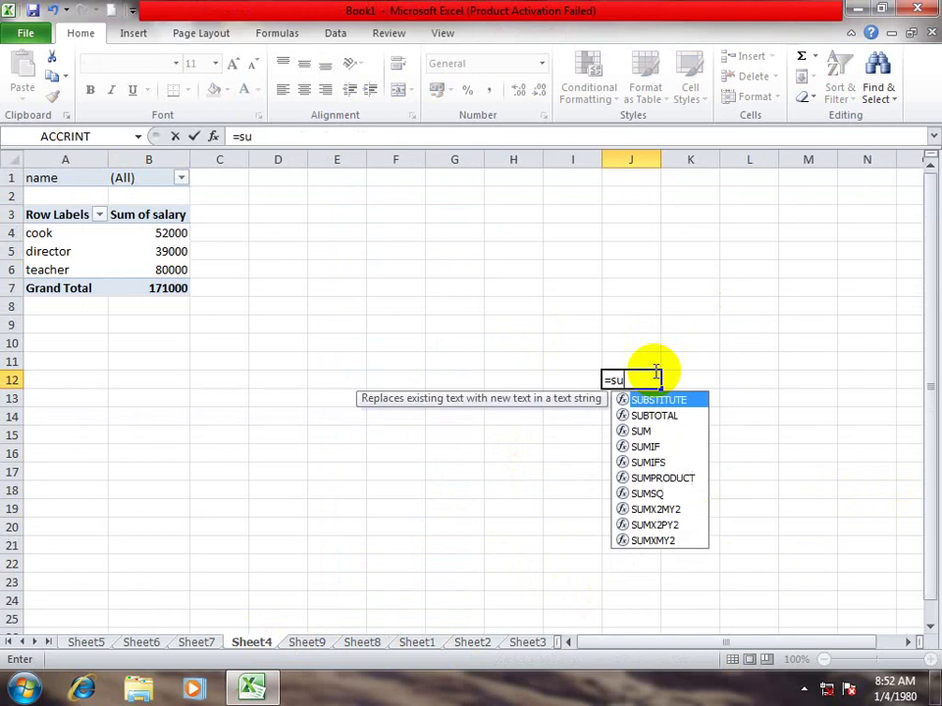
type("m(fawa")
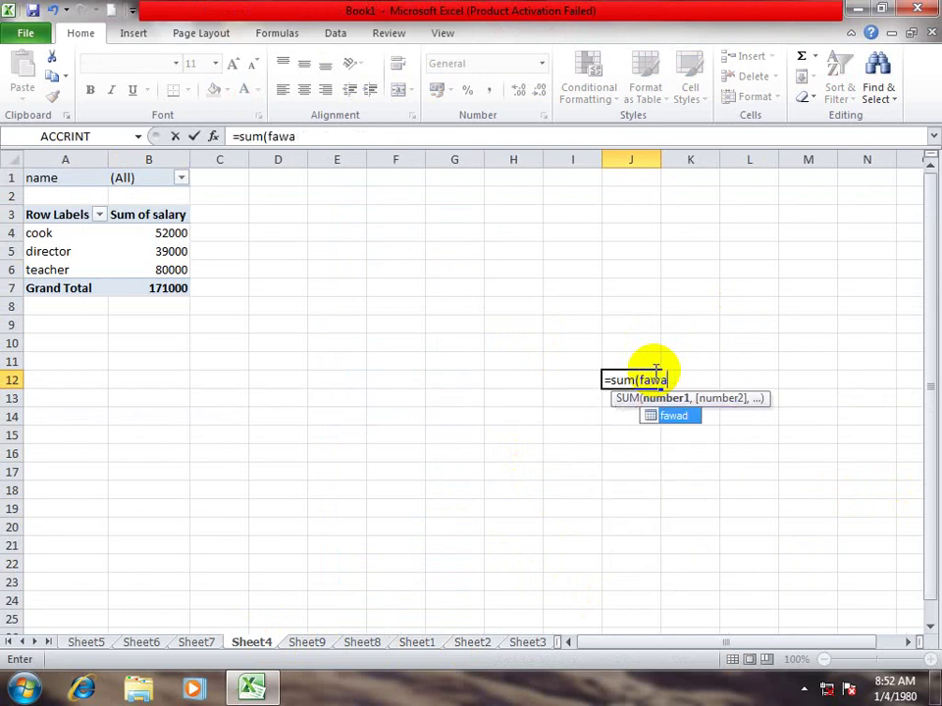
key("Tab")
key("Return")
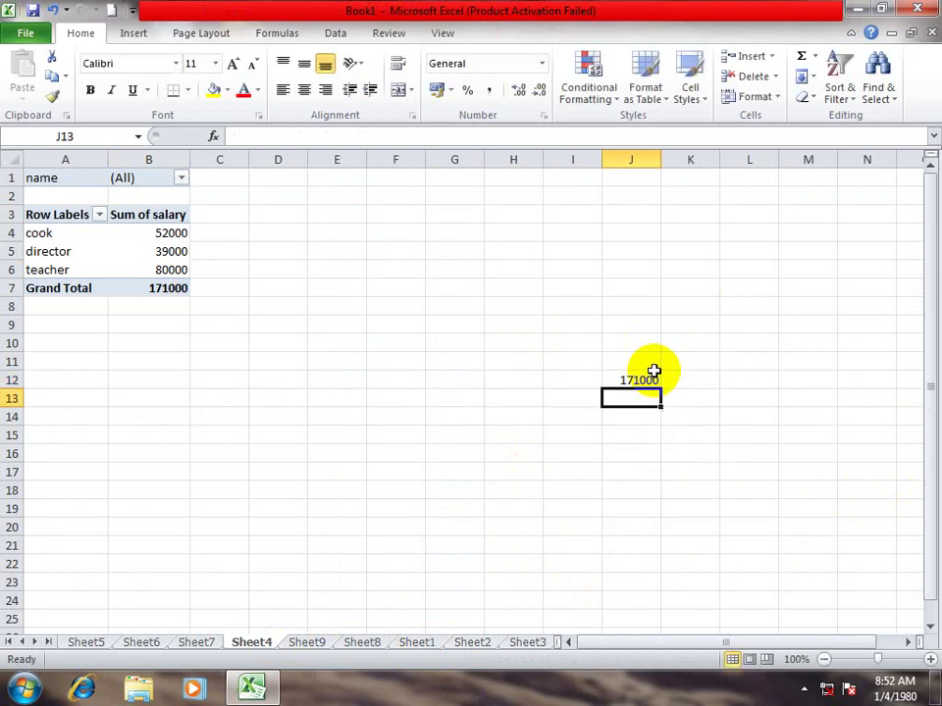
left_click(636, 380)
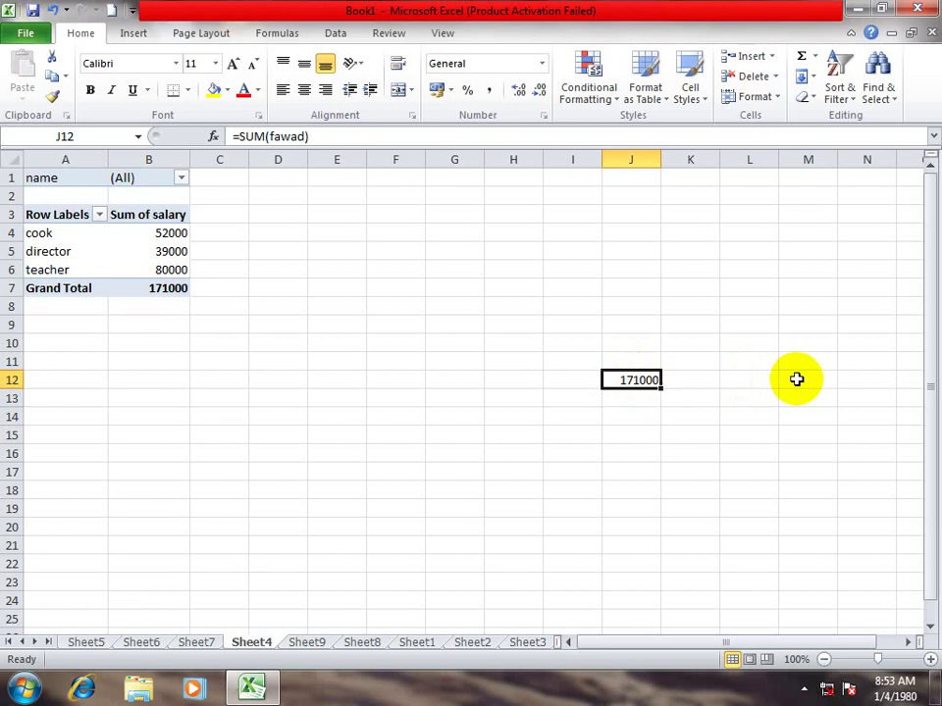
Step: Return to the salary table on Sheet1
left_click(473, 642)
left_click(416, 642)
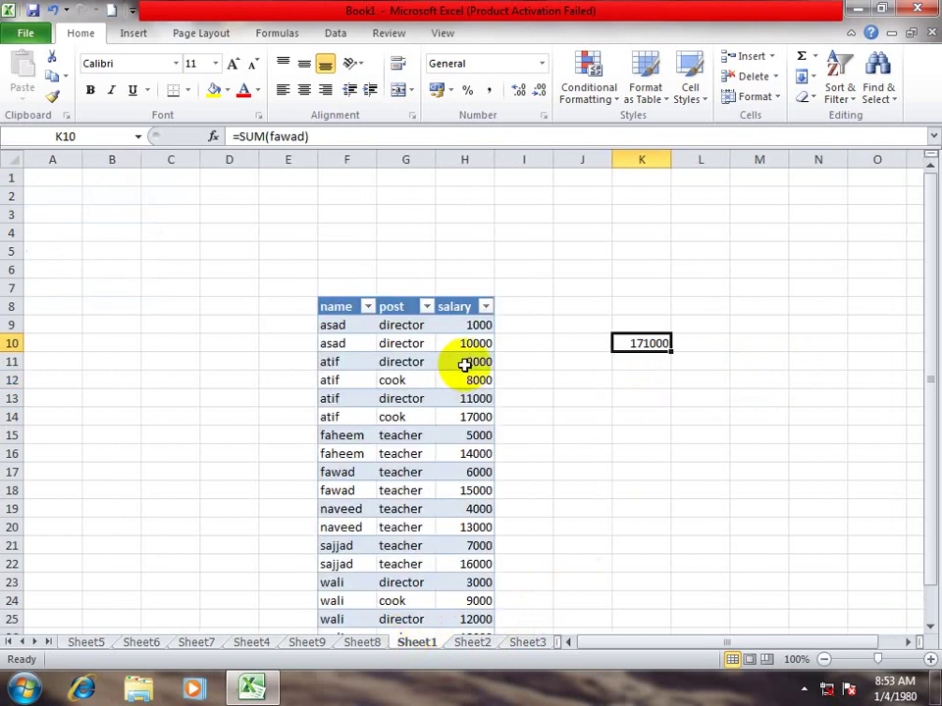
left_click(417, 382)
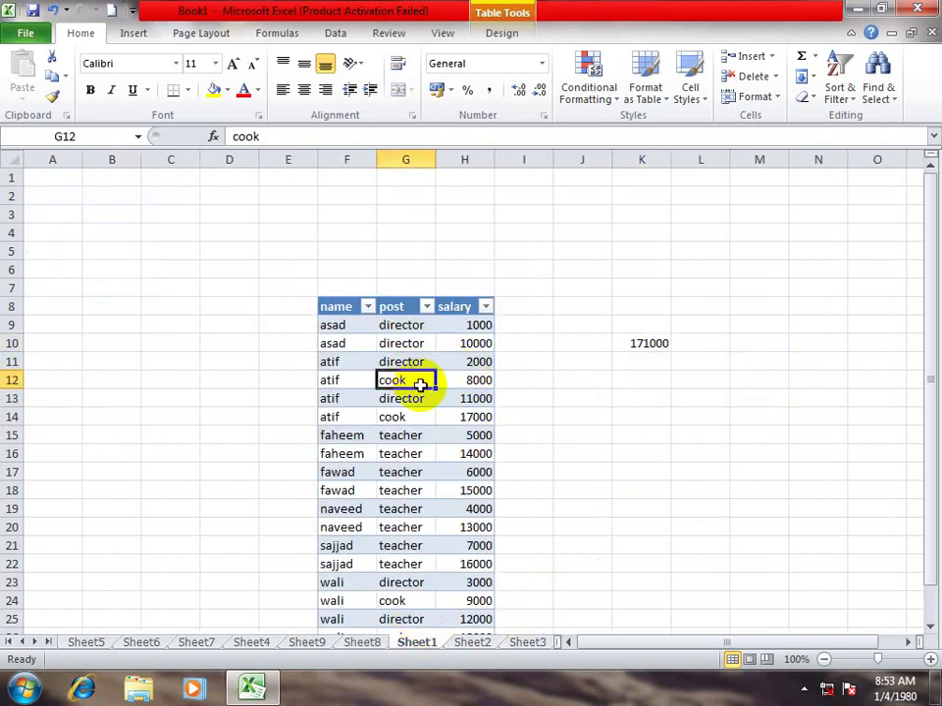
left_click(475, 643)
left_click(518, 642)
left_click(431, 643)
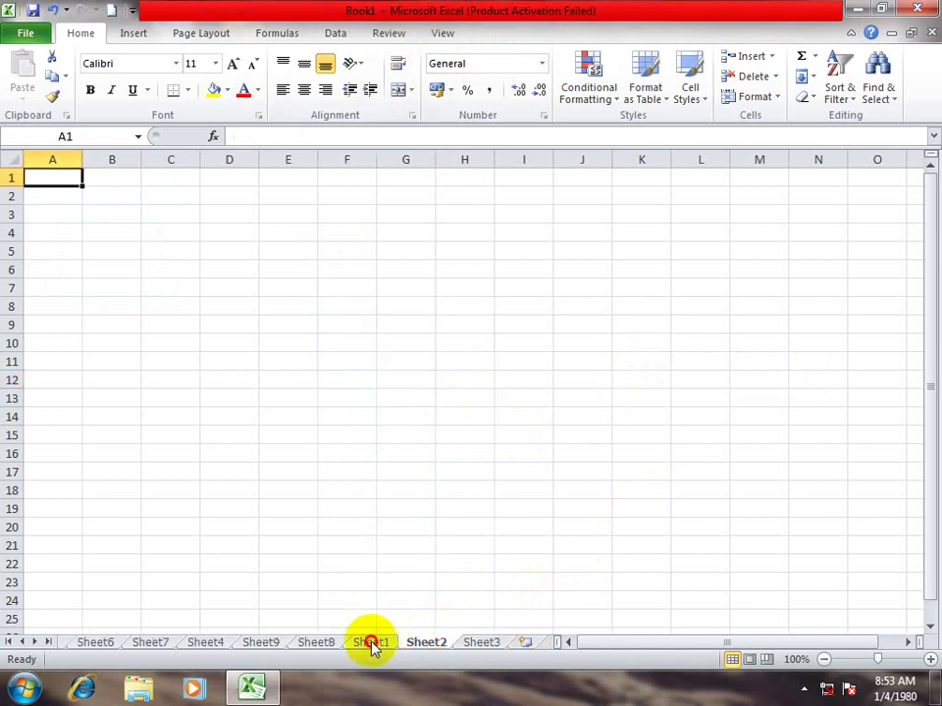
left_click(370, 642)
left_click(444, 435)
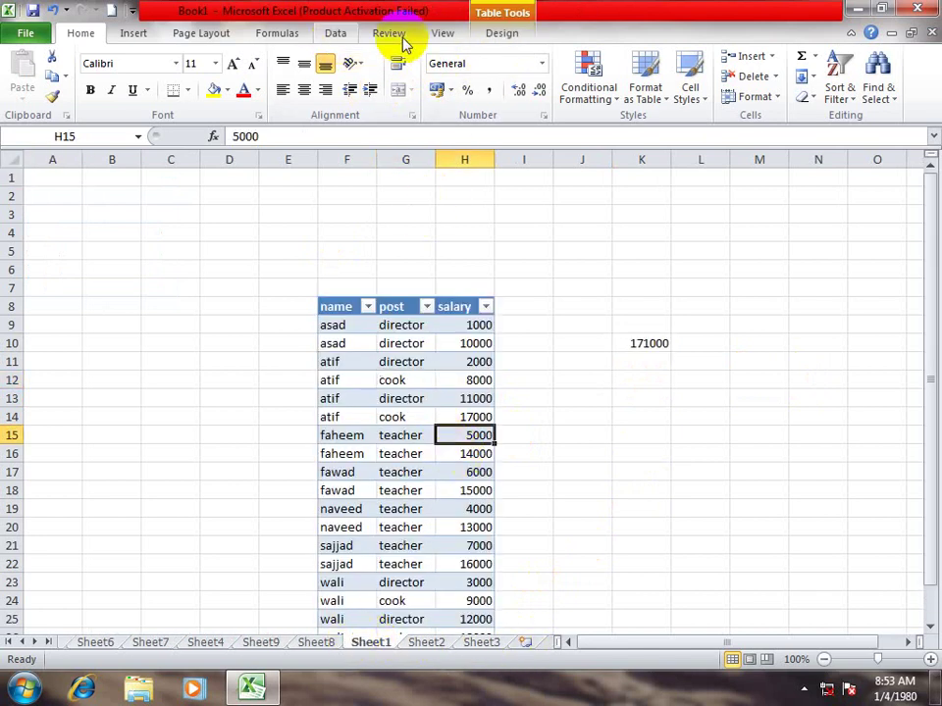
left_click(500, 33)
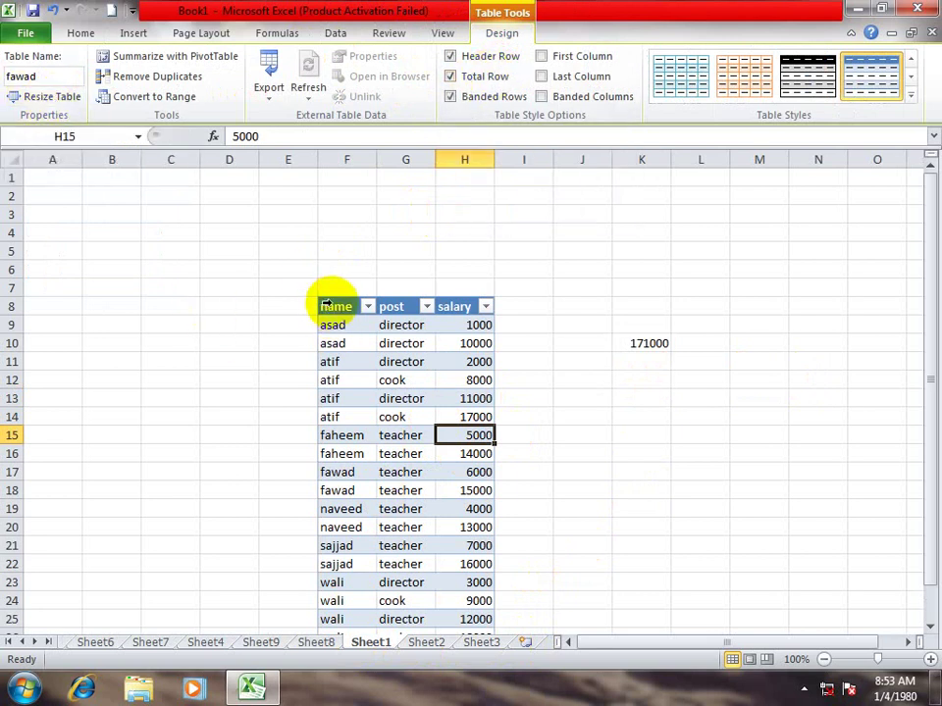
left_click_drag(327, 304, 400, 587)
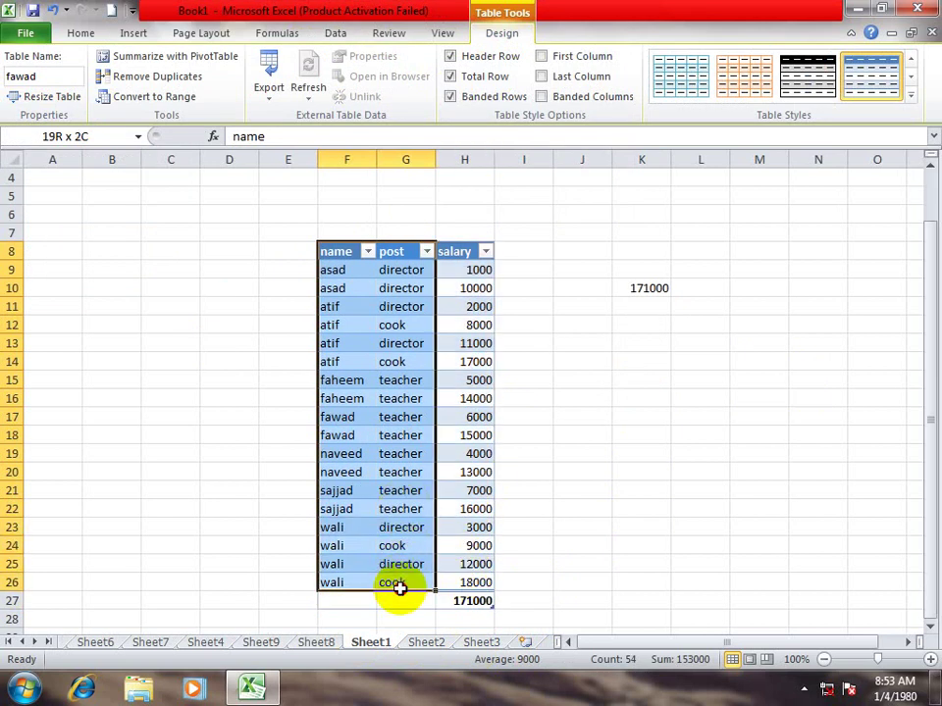
left_click(41, 96)
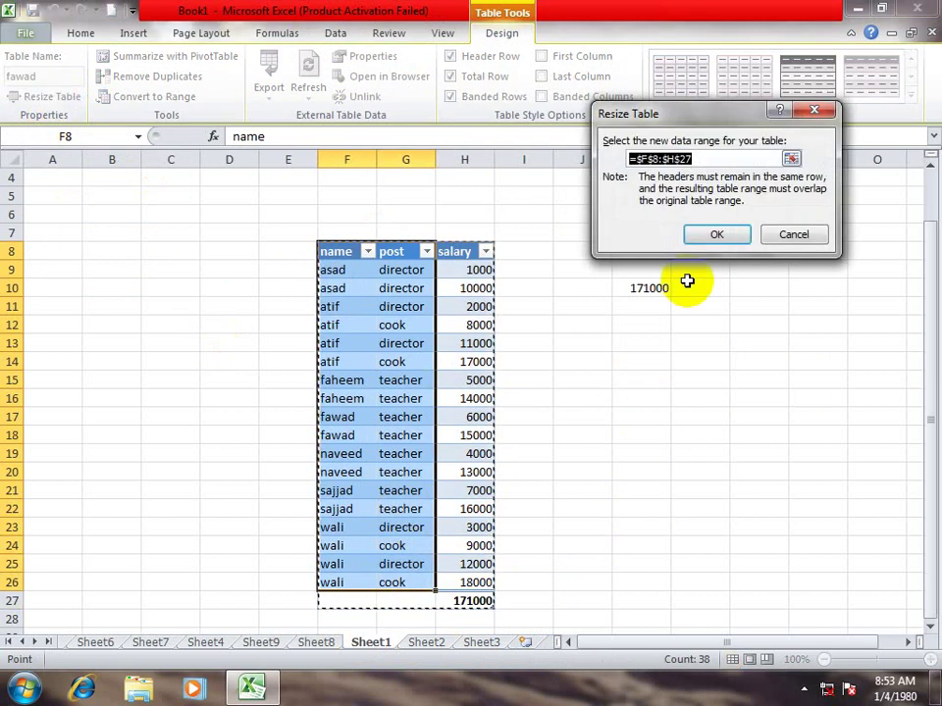
left_click(713, 235)
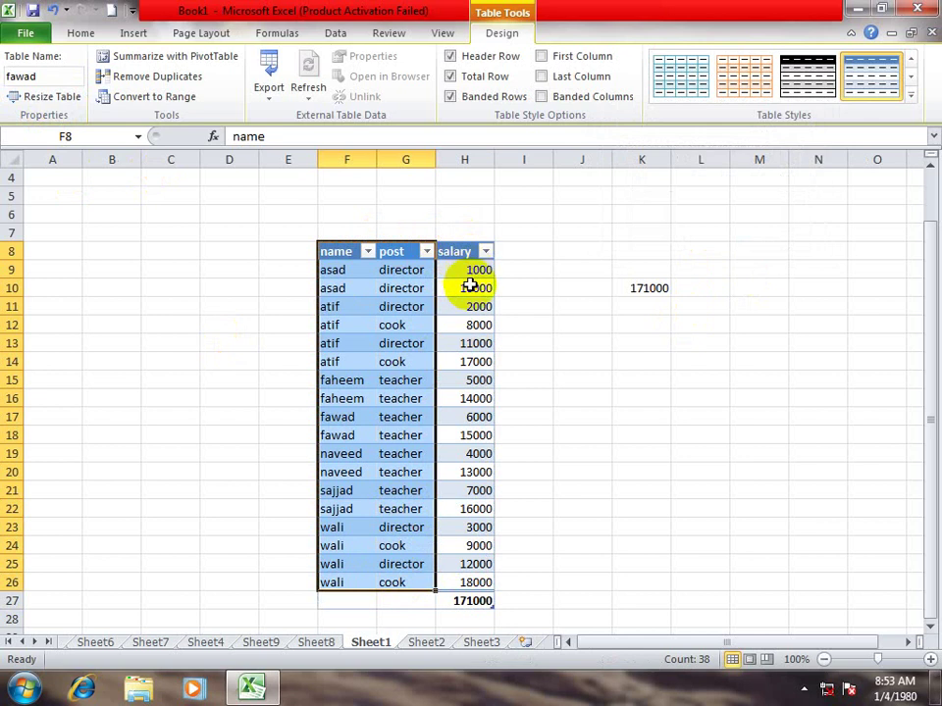
left_click(481, 288)
left_click(485, 252)
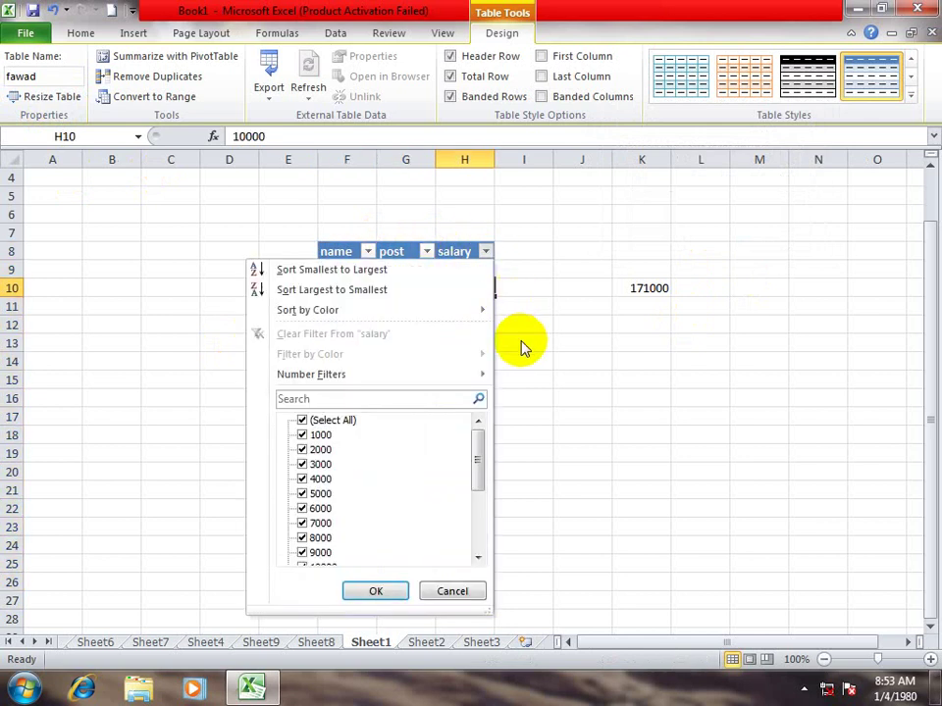
key("Escape")
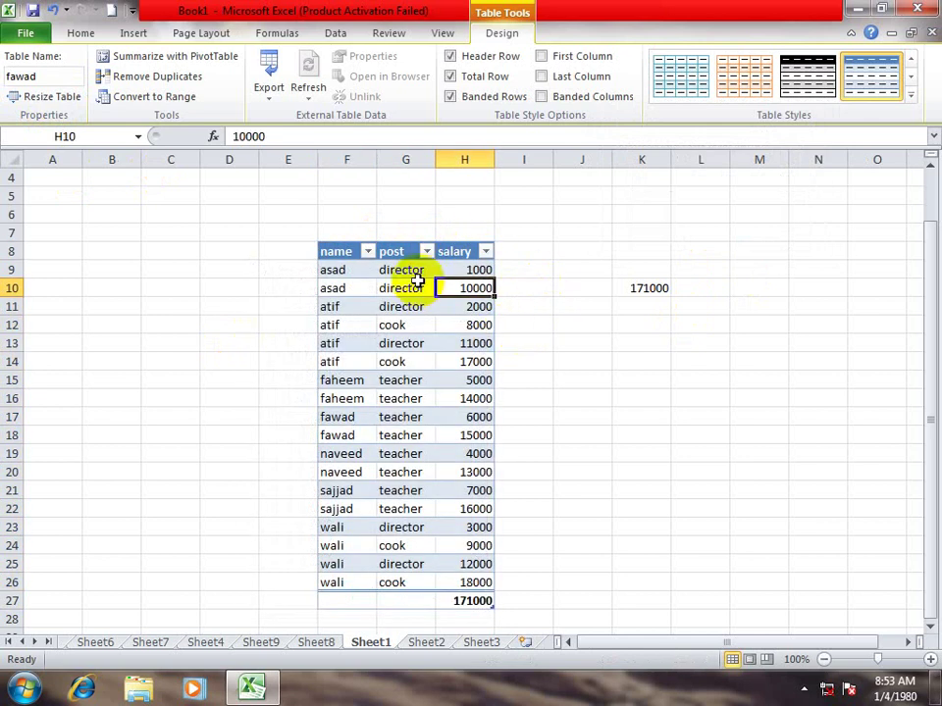
Step: Resize the table to cover only the name and post columns, leaving out salary
left_click(39, 96)
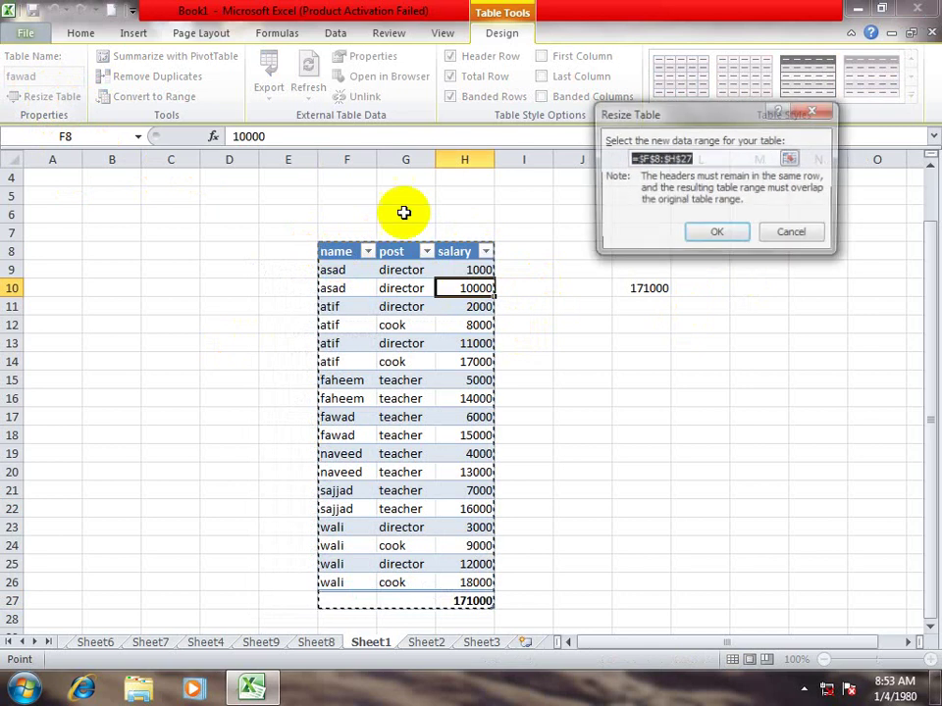
left_click_drag(336, 257, 387, 586)
left_click(717, 233)
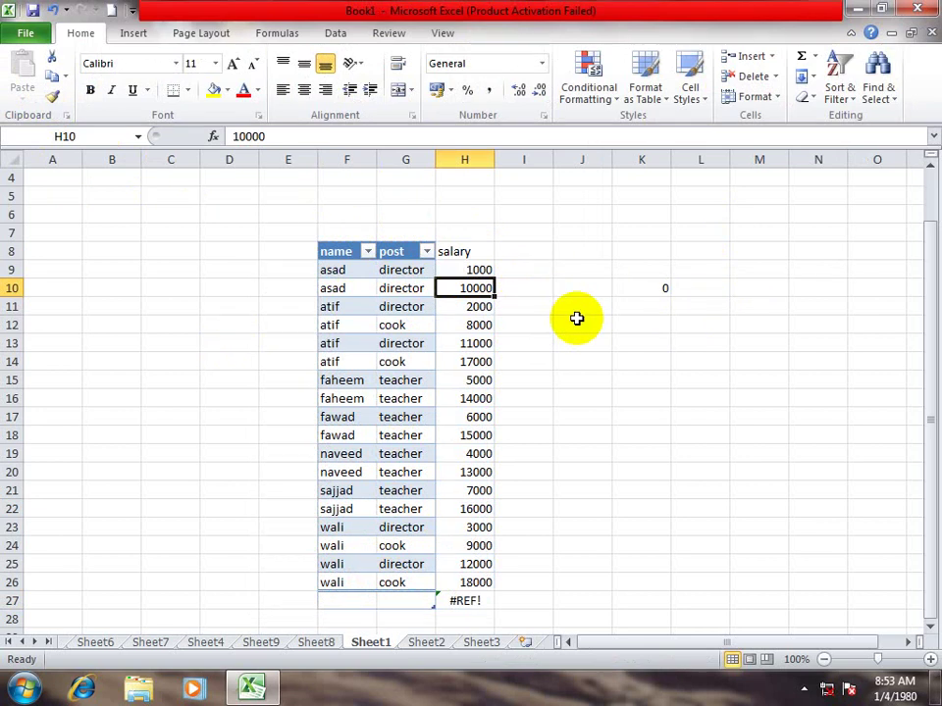
Step: Resize the table to the range F8:H26 so it includes the salary column
left_click(135, 36)
left_click(387, 307)
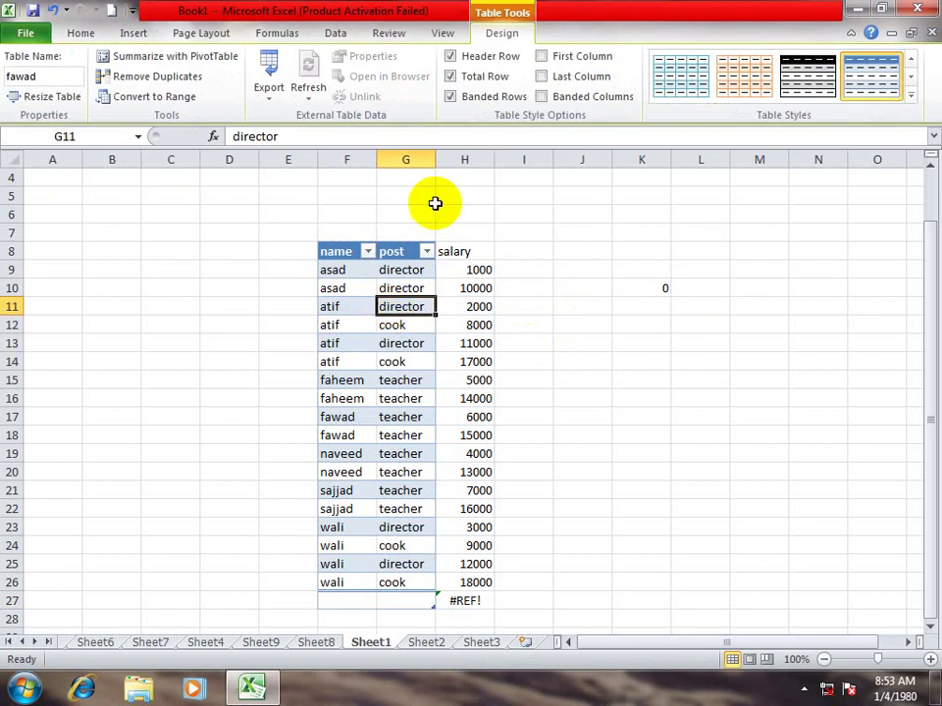
left_click(54, 96)
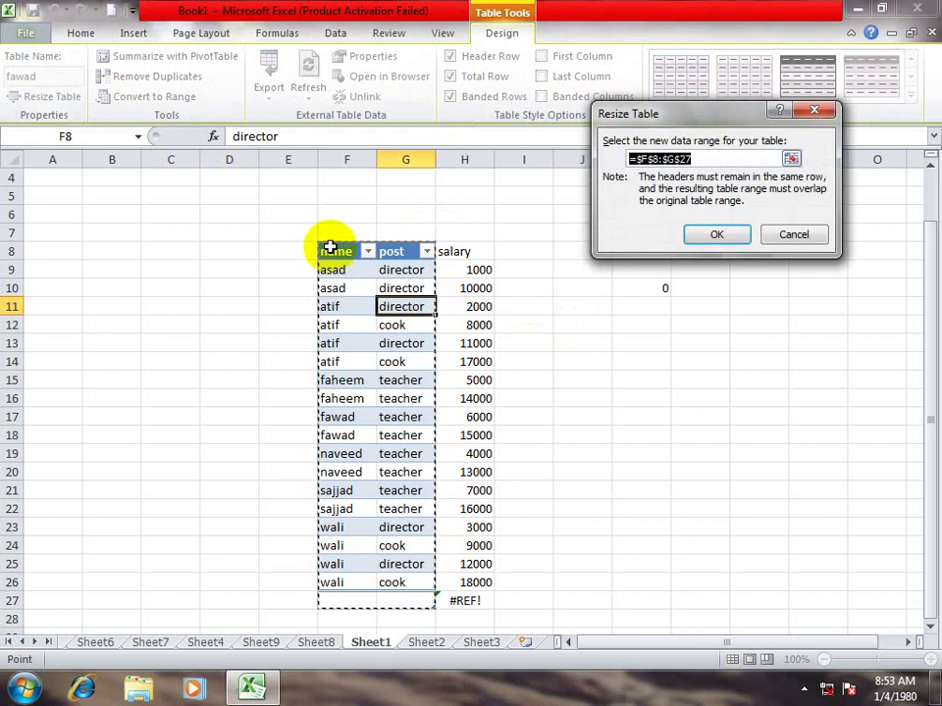
left_click_drag(331, 247, 437, 581)
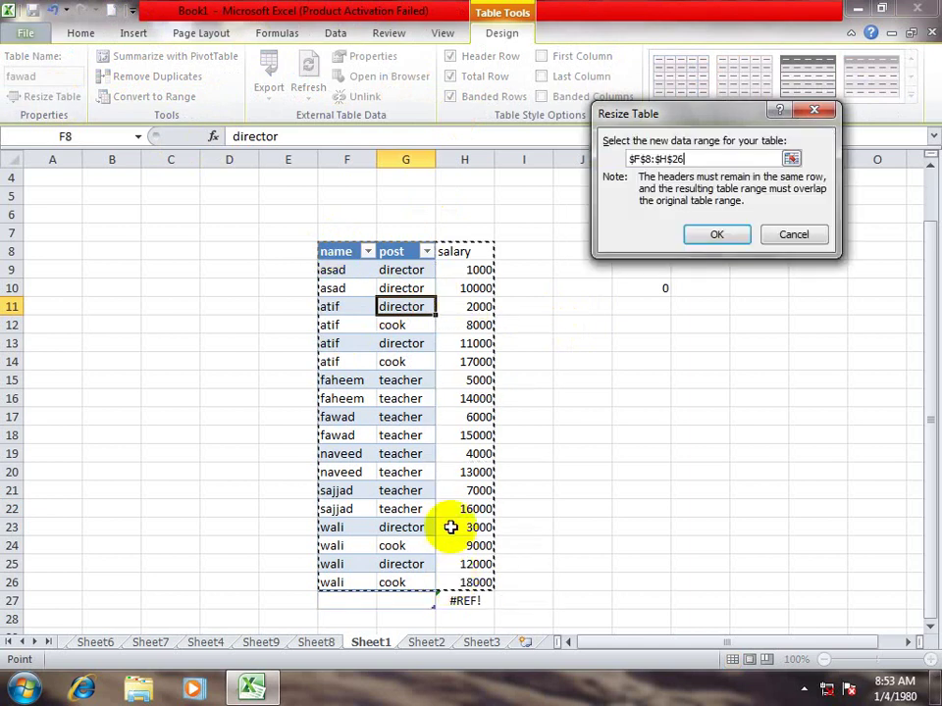
left_click(717, 234)
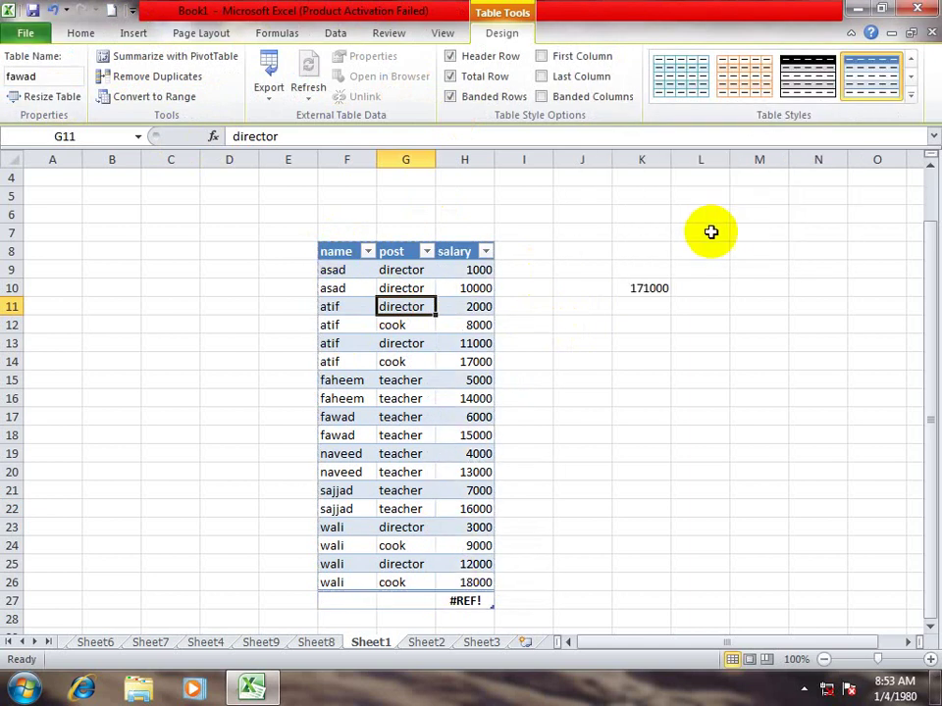
Step: Open and dismiss the PivotTable creation options for the table, and clear the salary total formula in H27
left_click(175, 60)
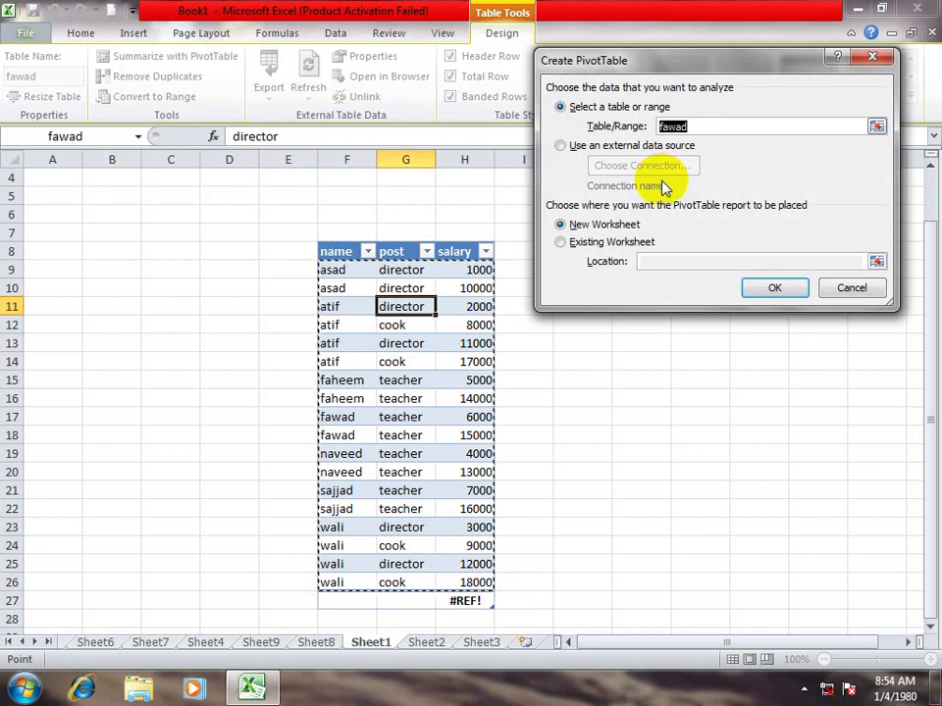
left_click(851, 288)
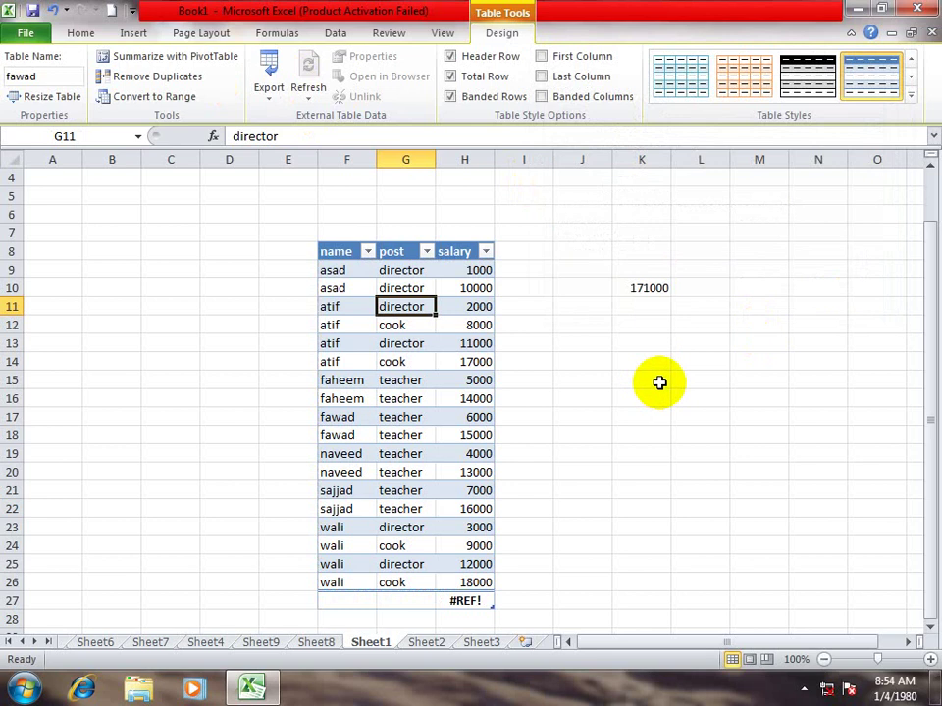
left_click(464, 601)
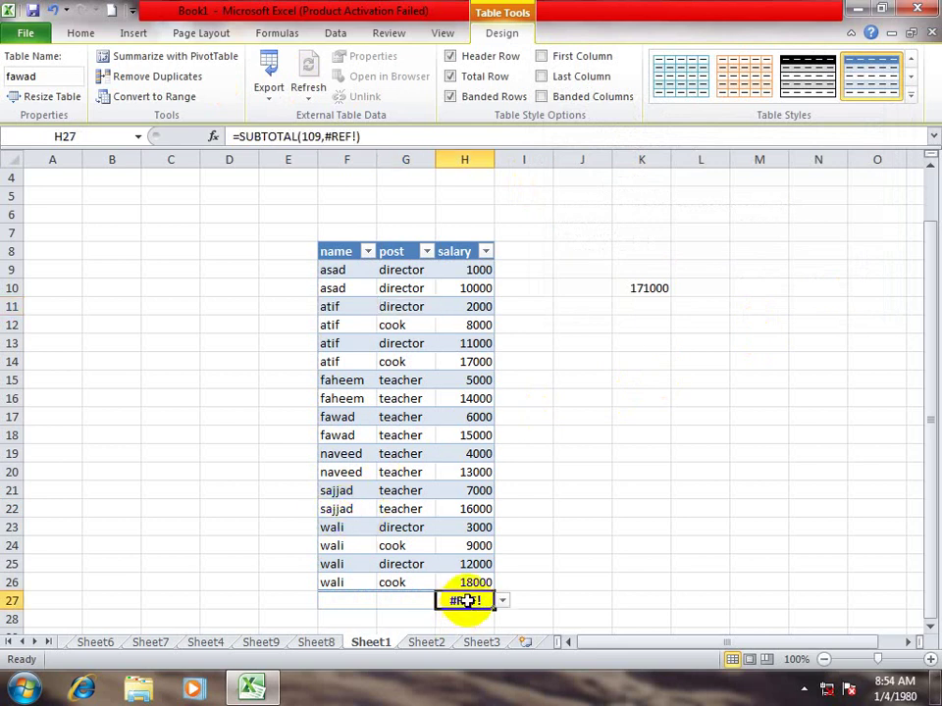
key("Delete")
left_click(520, 540)
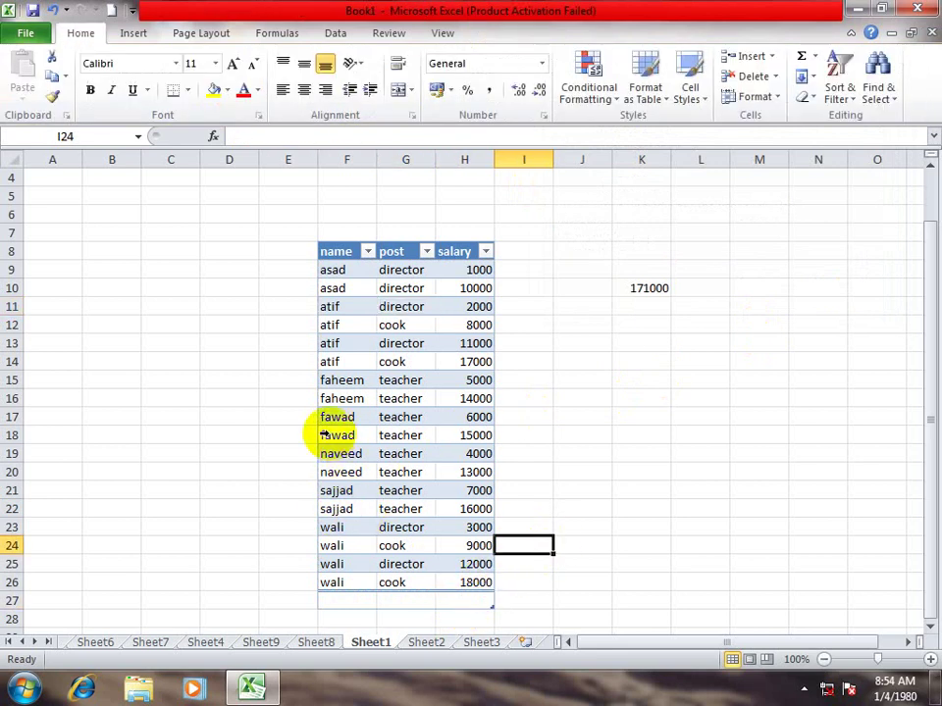
Step: Copy the records F10:H11 and paste them over rows 13 and 14 of the table
left_click_drag(337, 287, 454, 311)
key("ctrl+c")
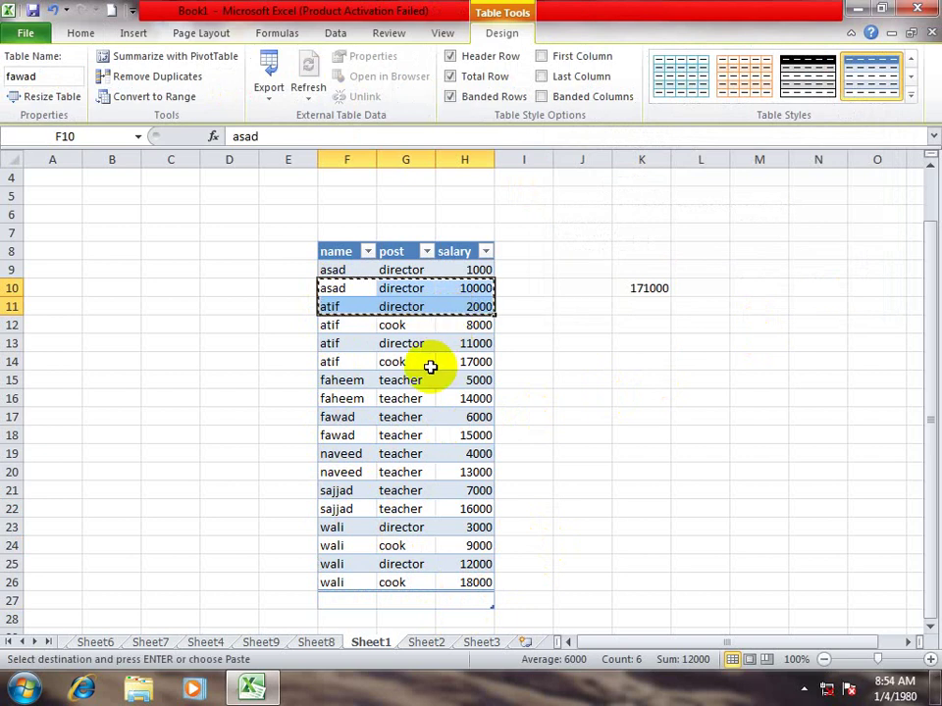
left_click_drag(338, 344, 487, 362)
key("ctrl+v")
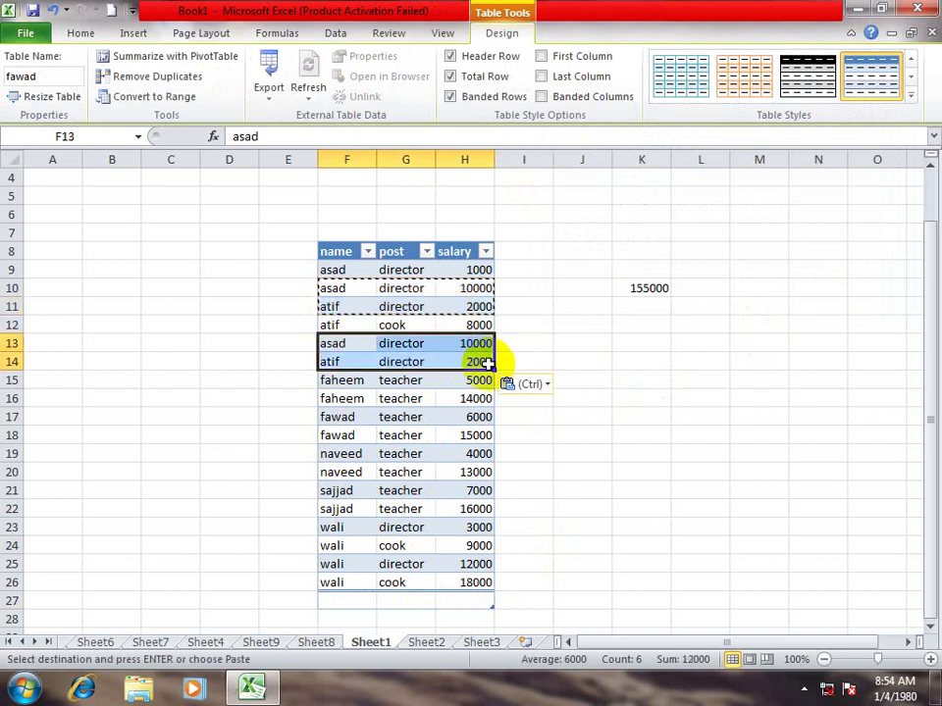
Step: Paste the copied two records over rows 16 and 17 of the table and end the copy
left_click_drag(355, 397, 479, 414)
key("ctrl+v")
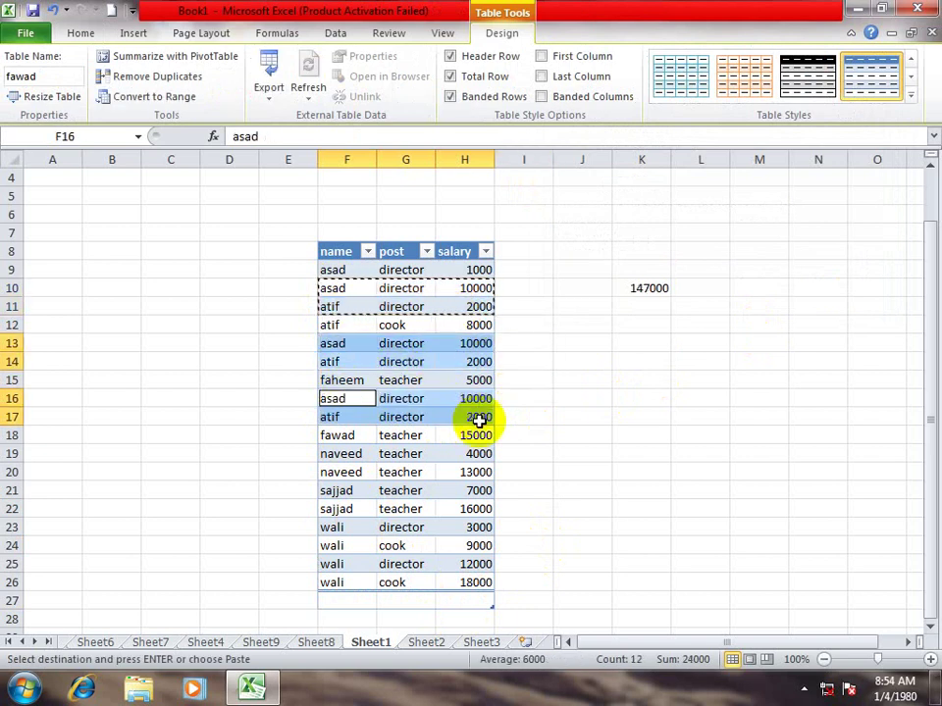
left_click(589, 399)
key("Escape")
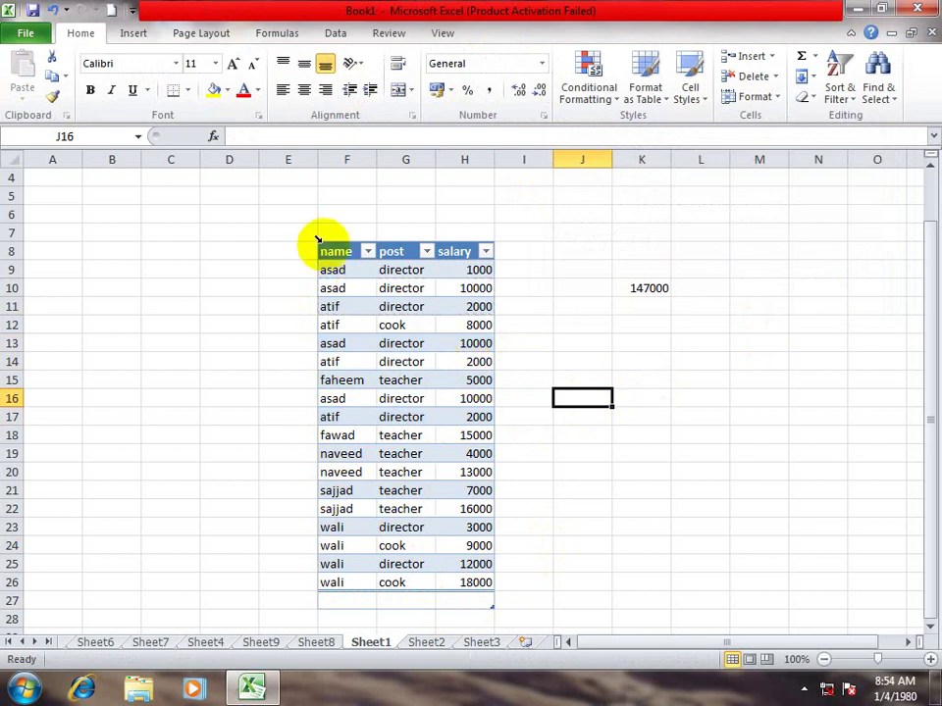
Step: Remove the duplicate records from the table, comparing the name, post and salary columns
left_click_drag(343, 252, 460, 574)
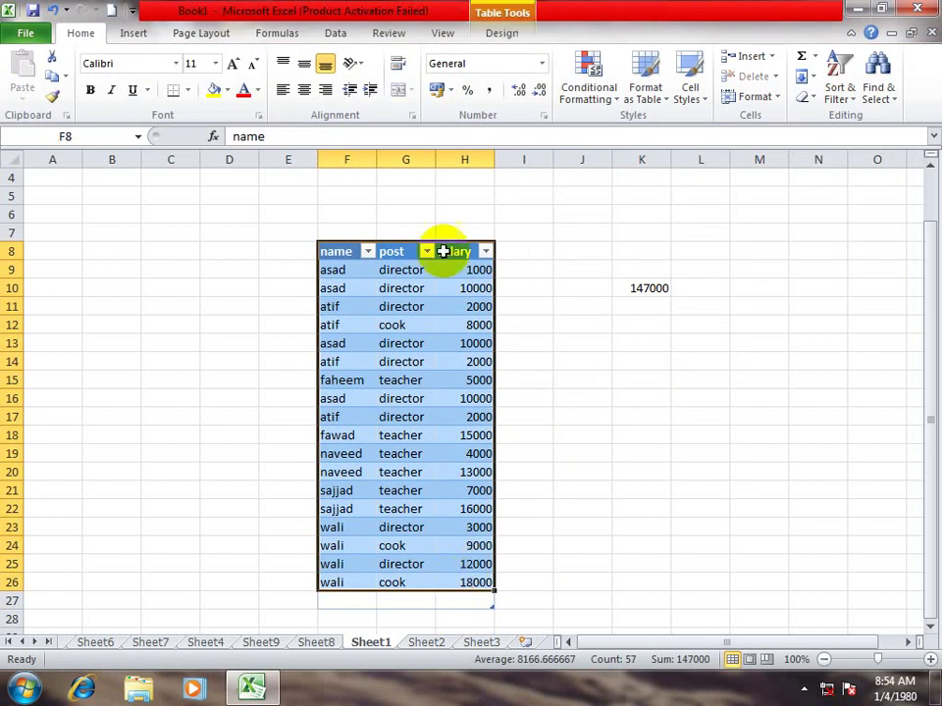
left_click(501, 34)
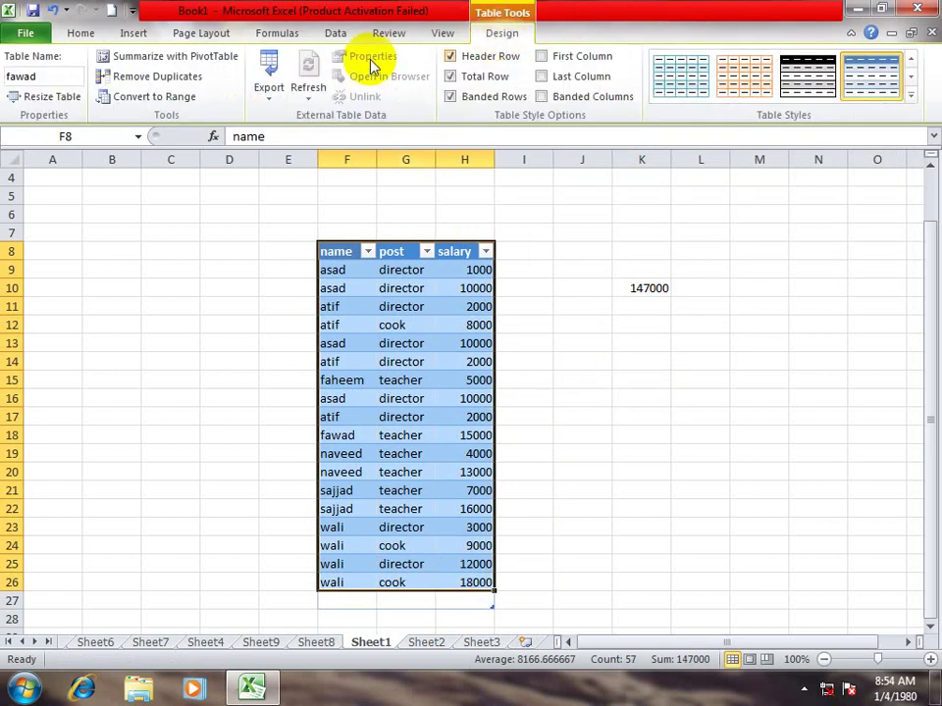
left_click(182, 80)
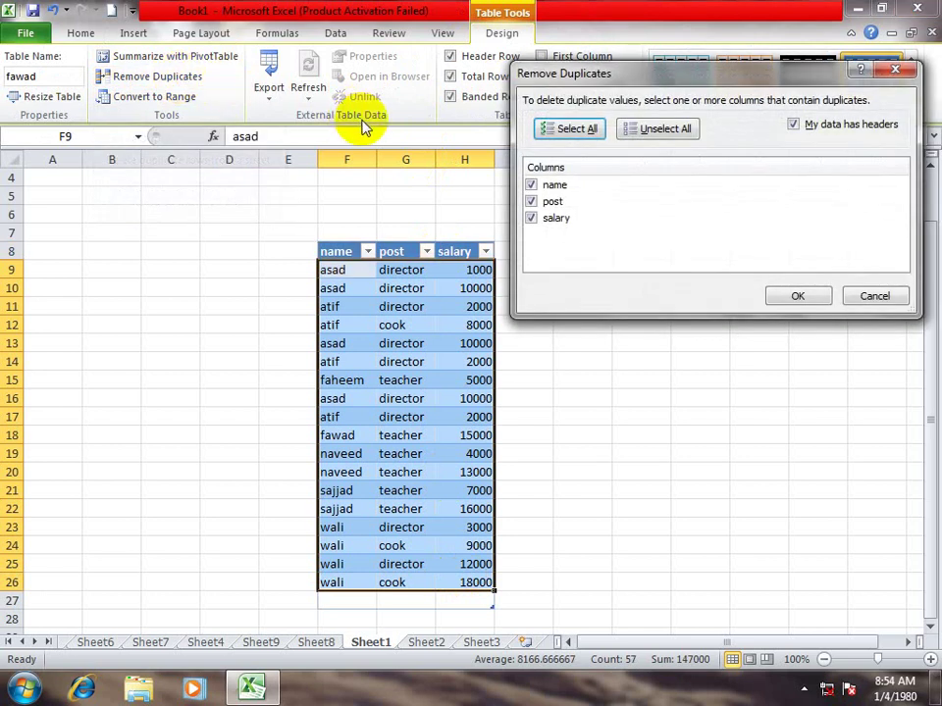
left_click_drag(677, 76, 603, 44)
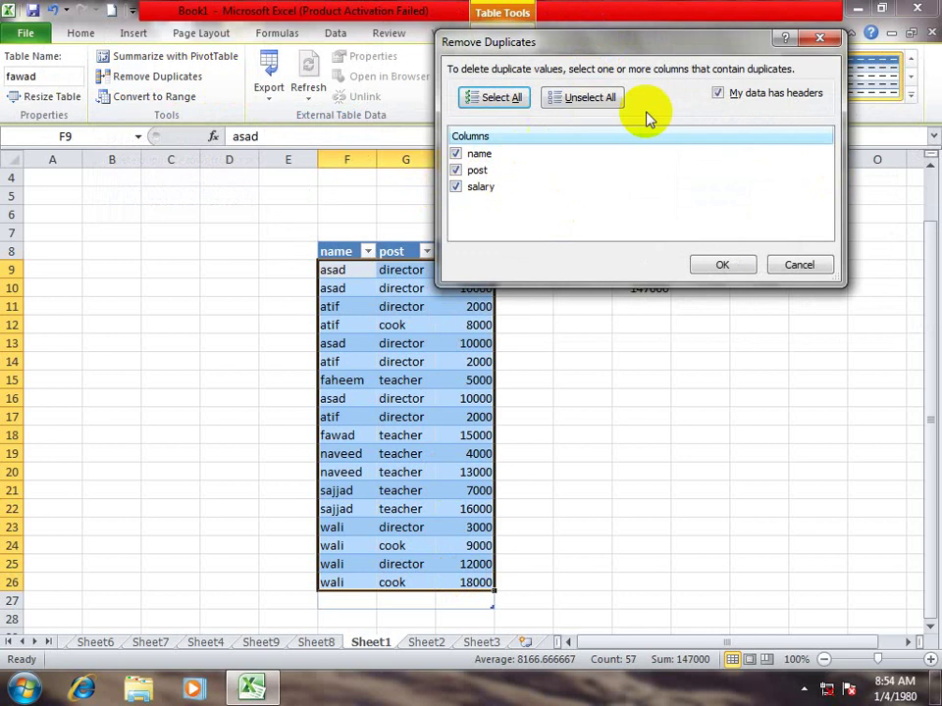
left_click(717, 265)
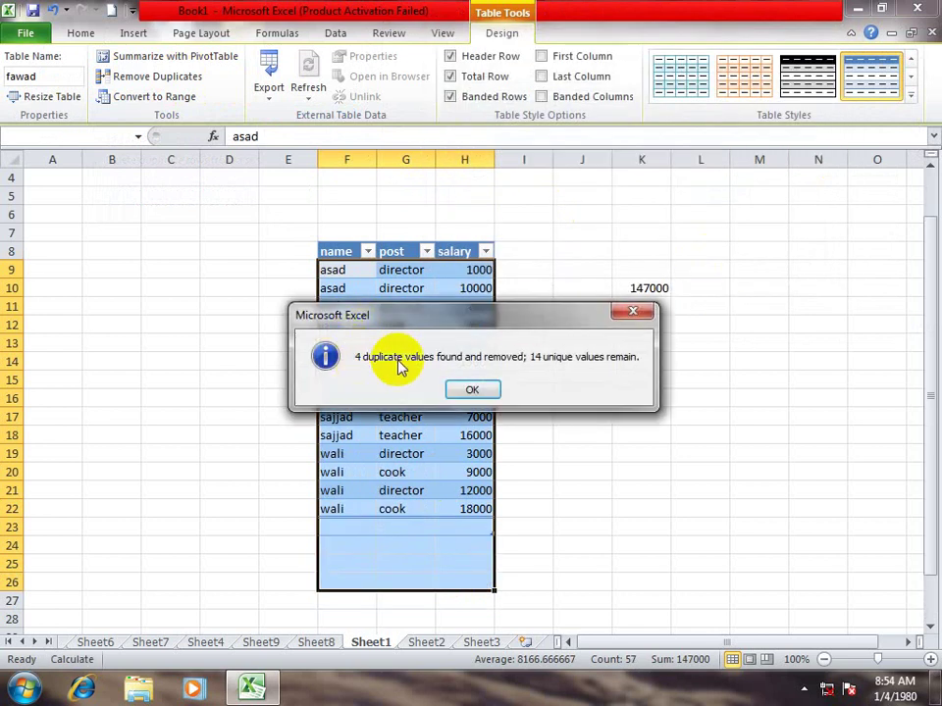
left_click(476, 387)
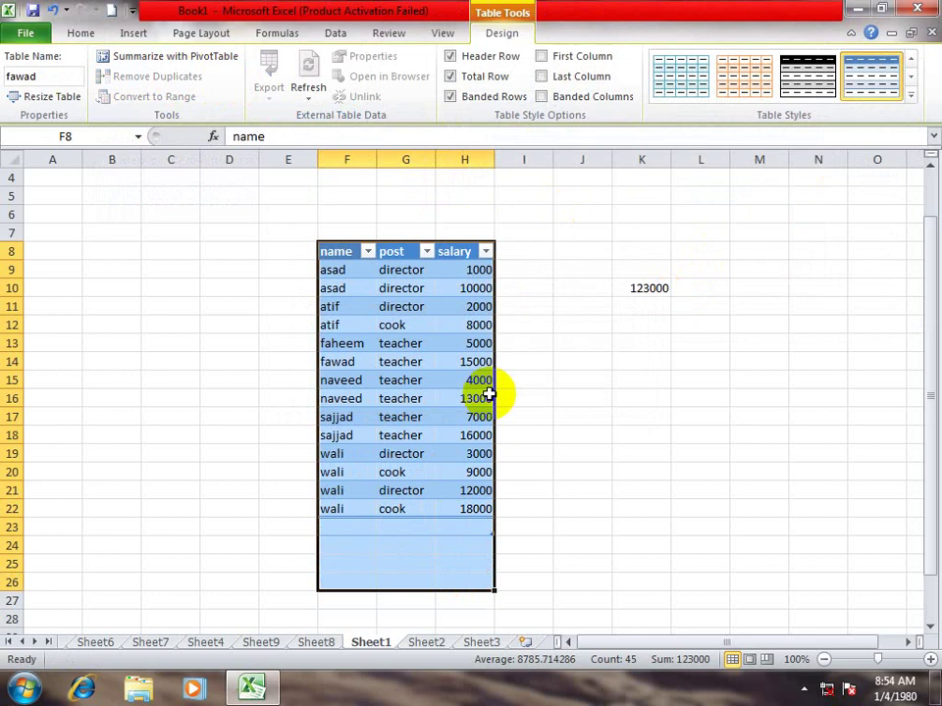
Step: Convert the table to a normal range
left_click(418, 343)
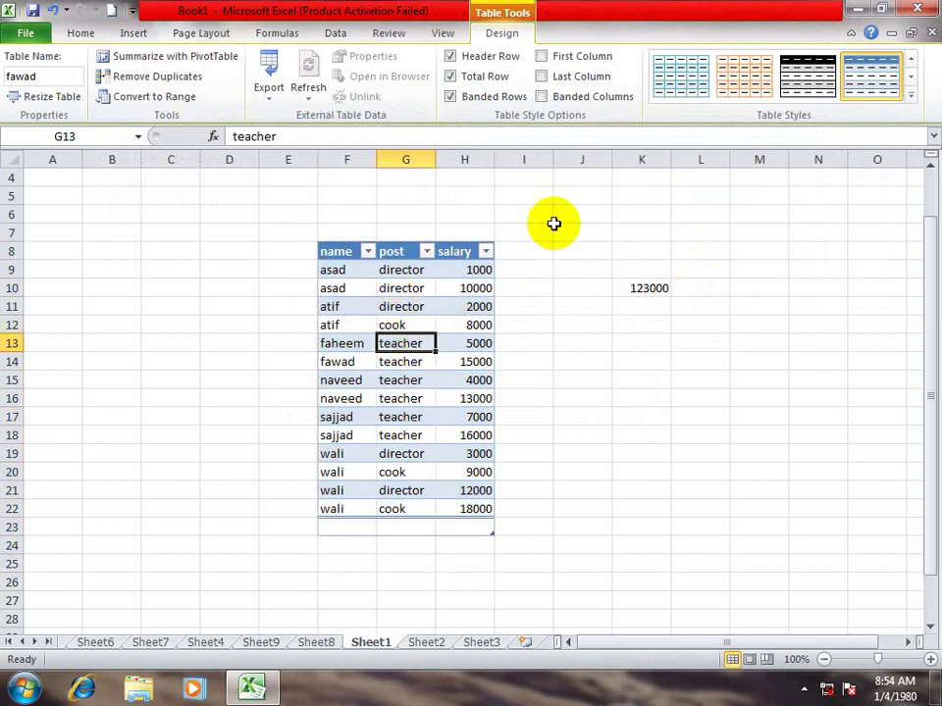
left_click(182, 98)
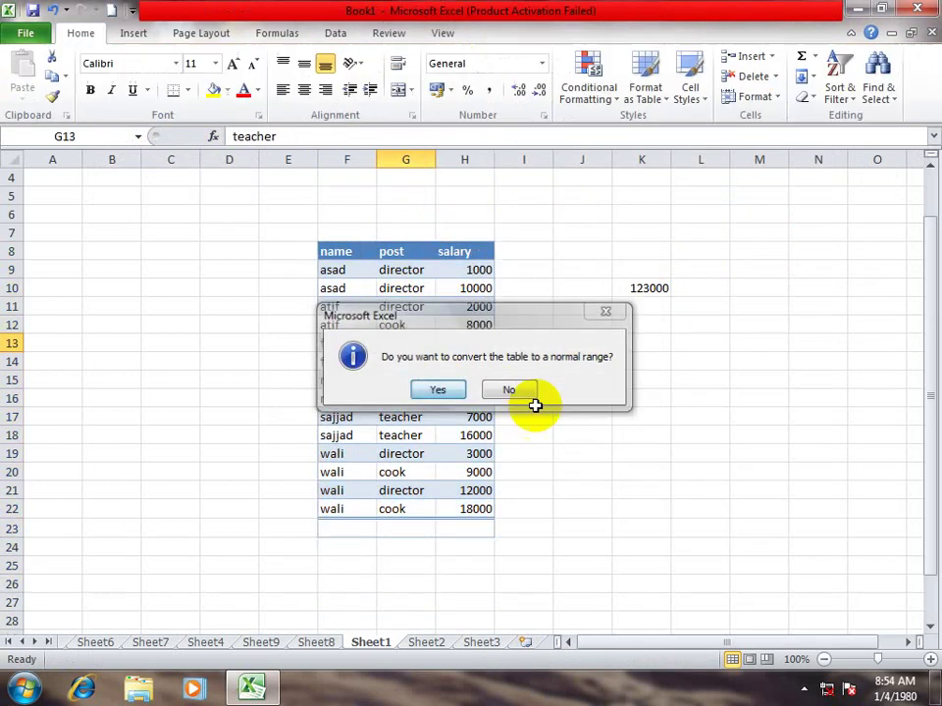
key("Return")
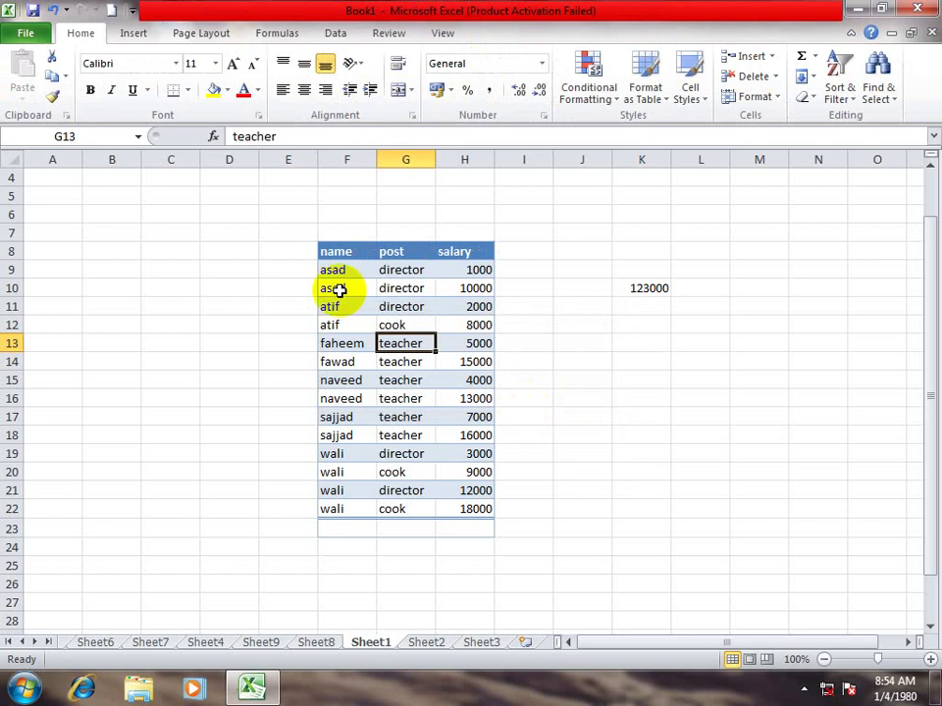
Step: Clear the formats from F8:H22, keeping the cell contents
left_click_drag(348, 253, 484, 508)
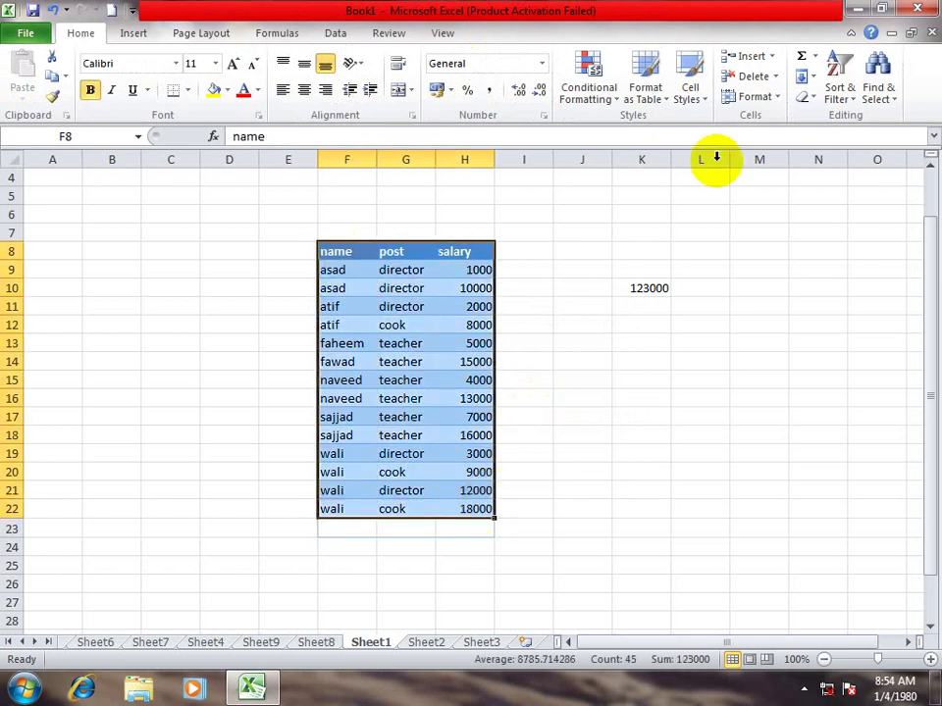
left_click(808, 98)
left_click(848, 199)
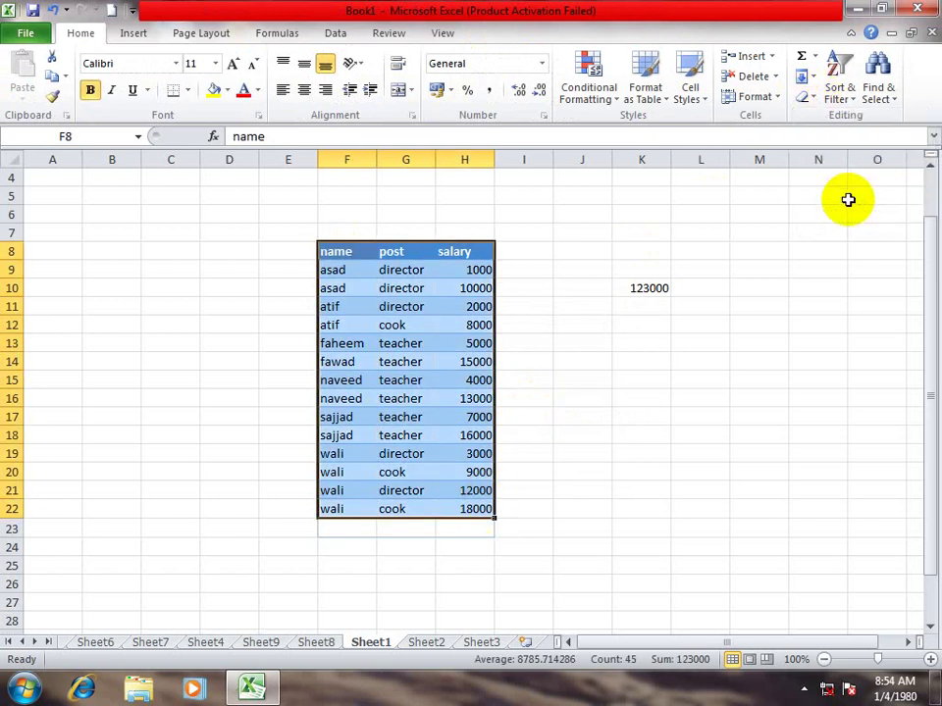
left_click(808, 98)
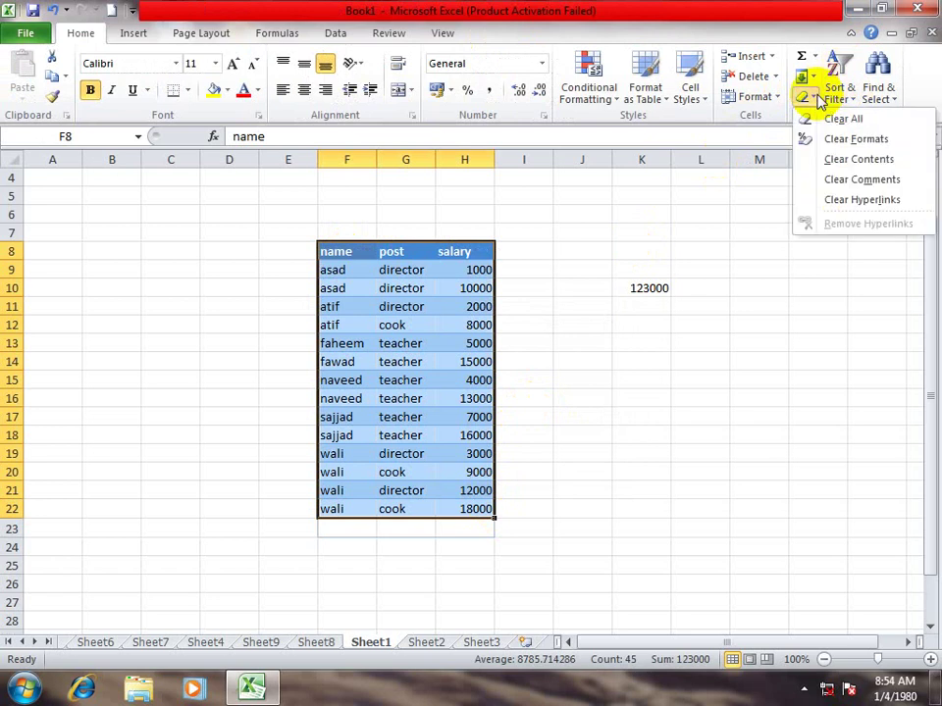
left_click(860, 140)
left_click(604, 290)
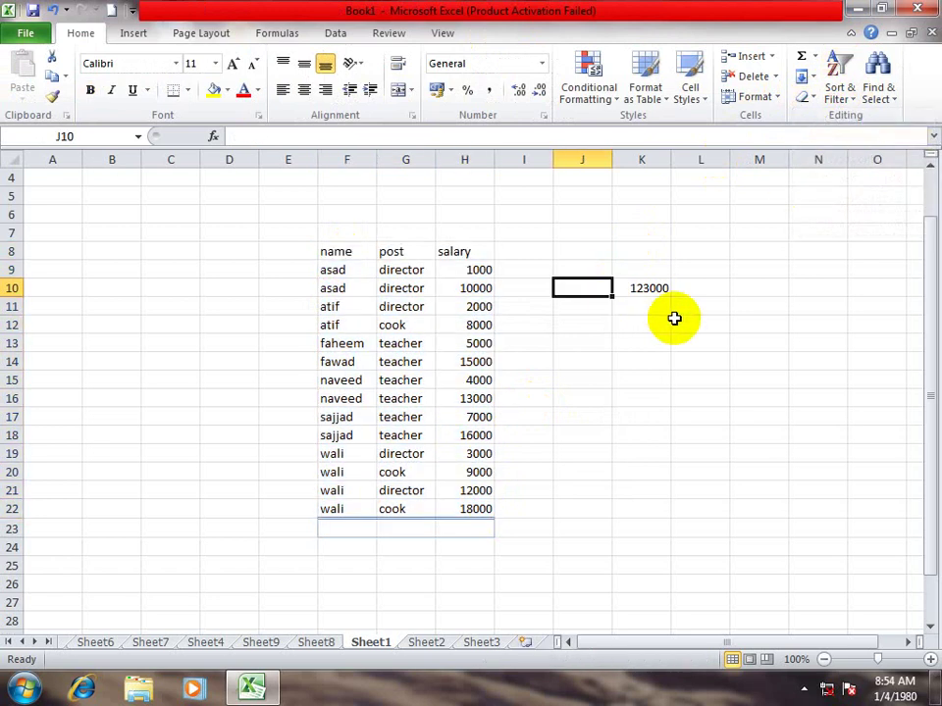
Step: Insert a picture from the desktop's New folder at cell E7, and delete it again
left_click(453, 309)
left_click(135, 34)
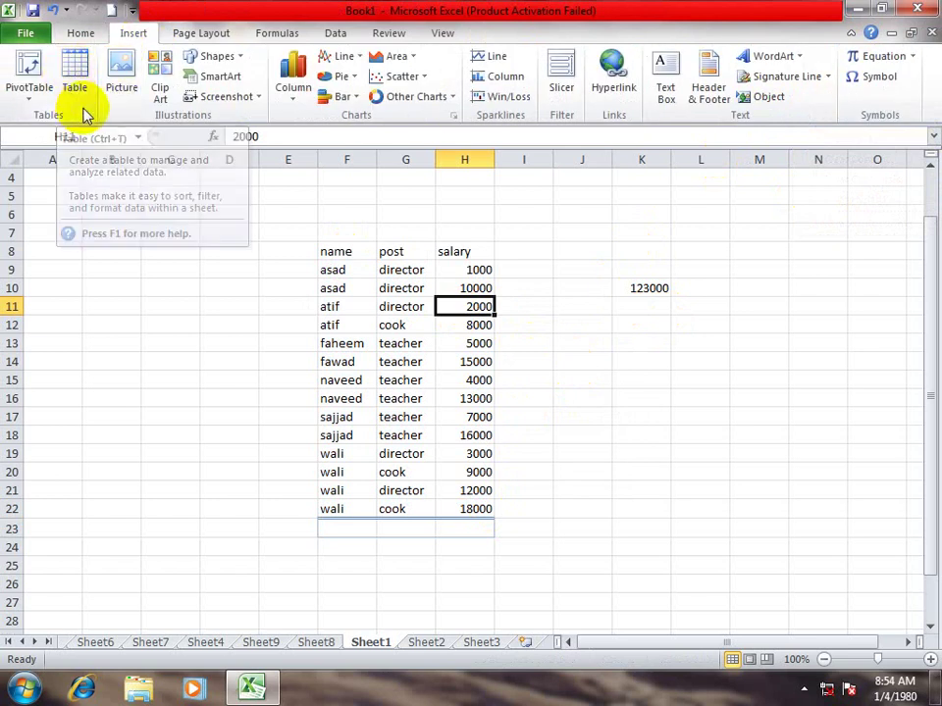
left_click(312, 226)
left_click(122, 81)
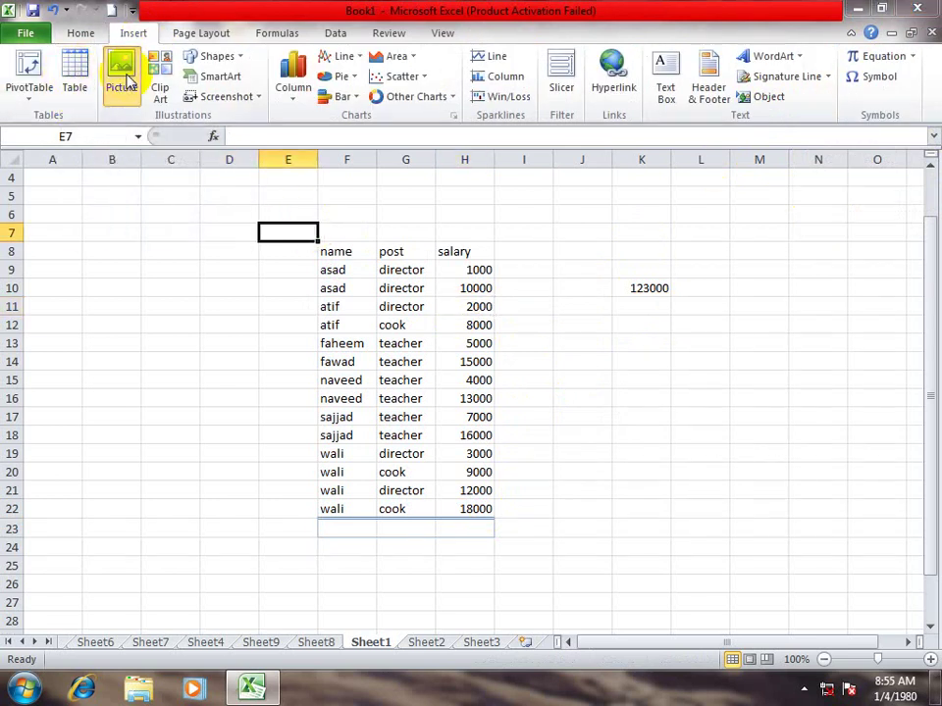
left_click(74, 165)
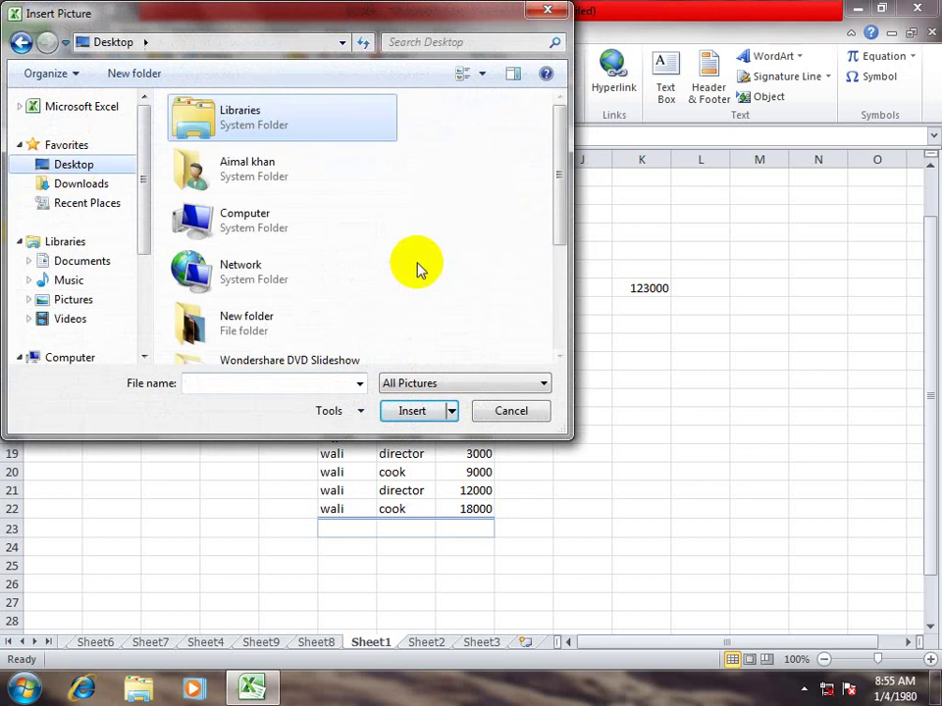
scroll(422, 264, "down", 3)
left_click_drag(564, 187, 563, 263)
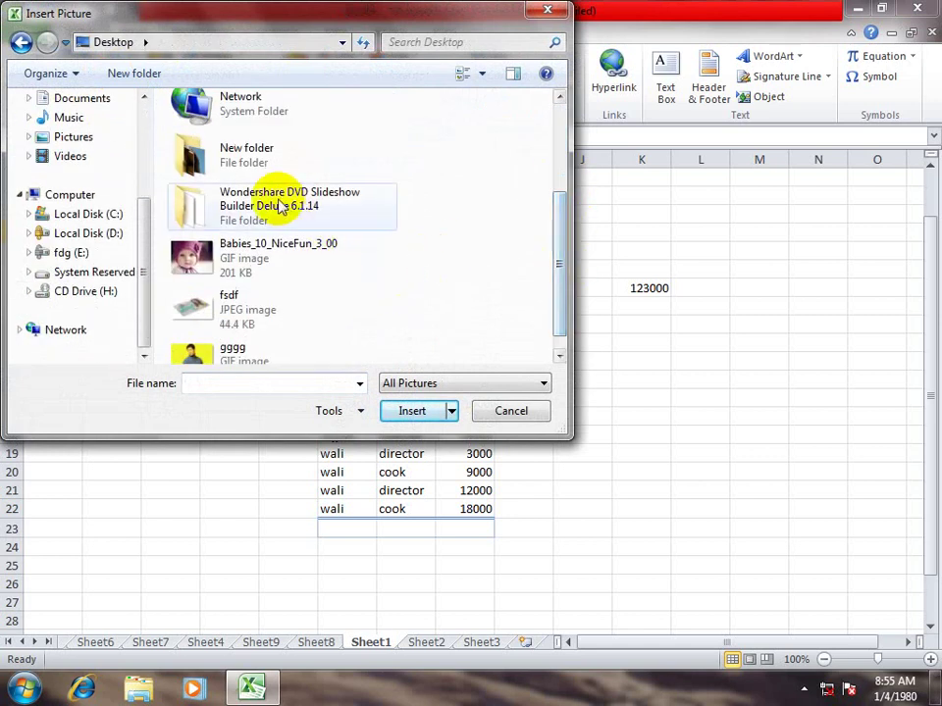
double_click(273, 168)
double_click(365, 236)
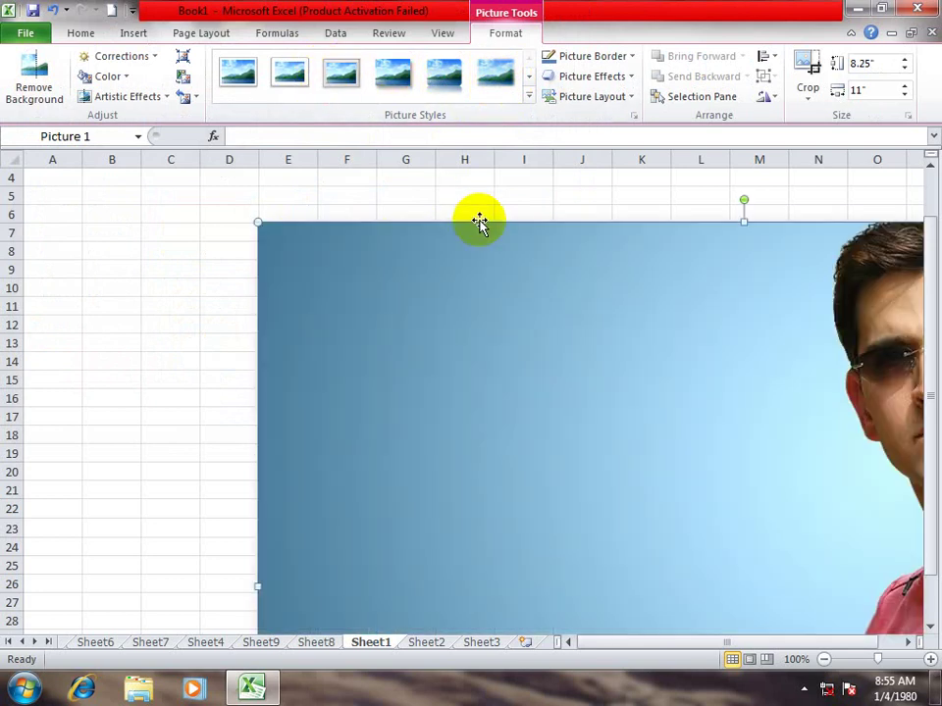
key("Delete")
Step: Search the clip art for "Computer", insert several of the clips at E7, and close the clip art search
left_click(146, 32)
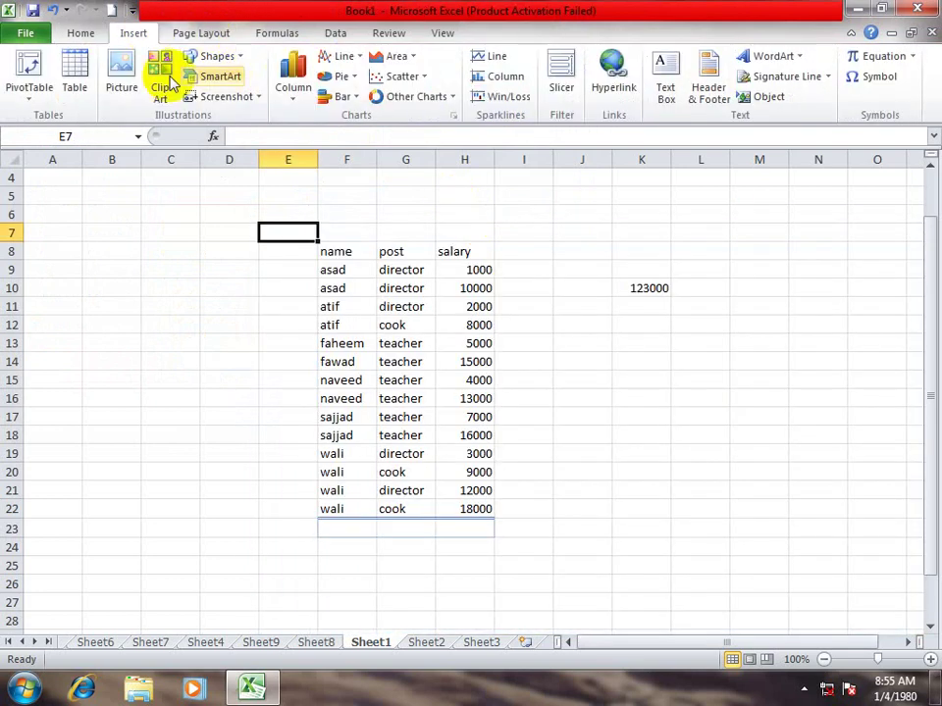
left_click(160, 93)
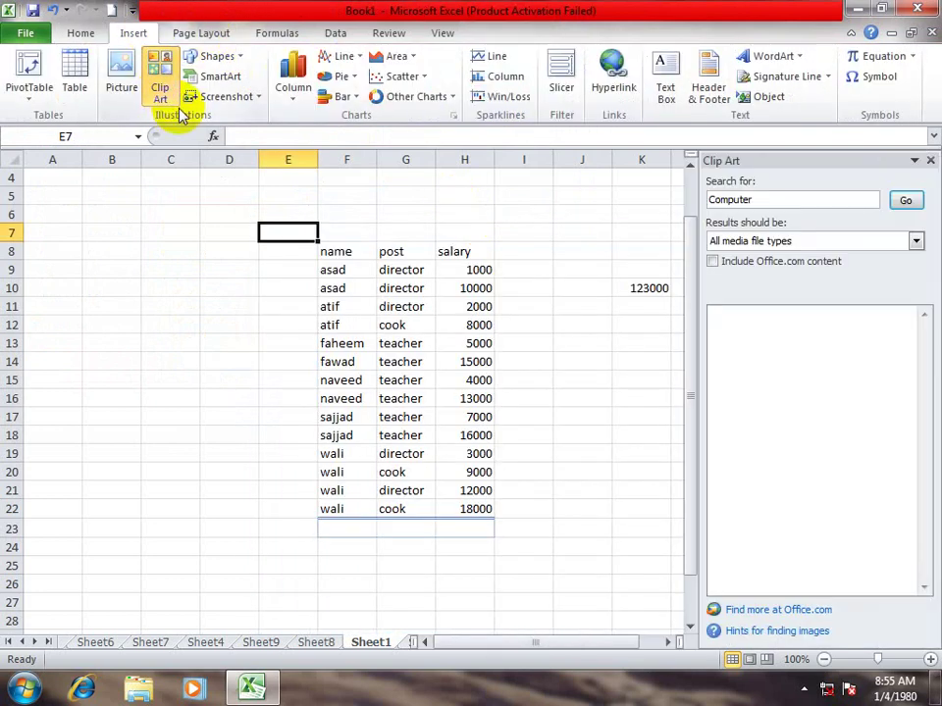
left_click(906, 200)
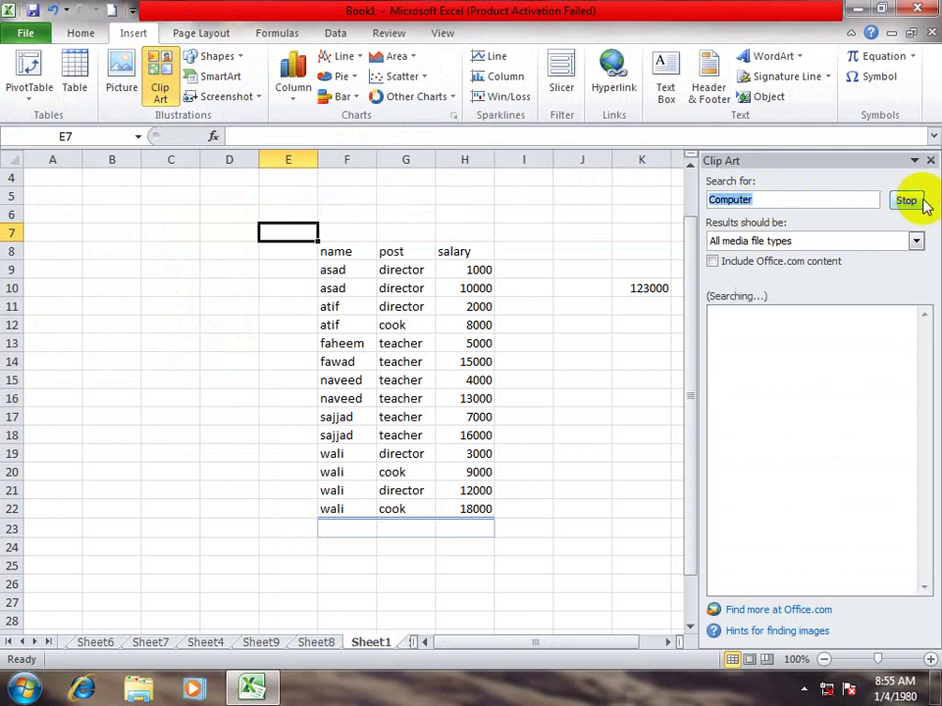
left_click(759, 376)
left_click(842, 402)
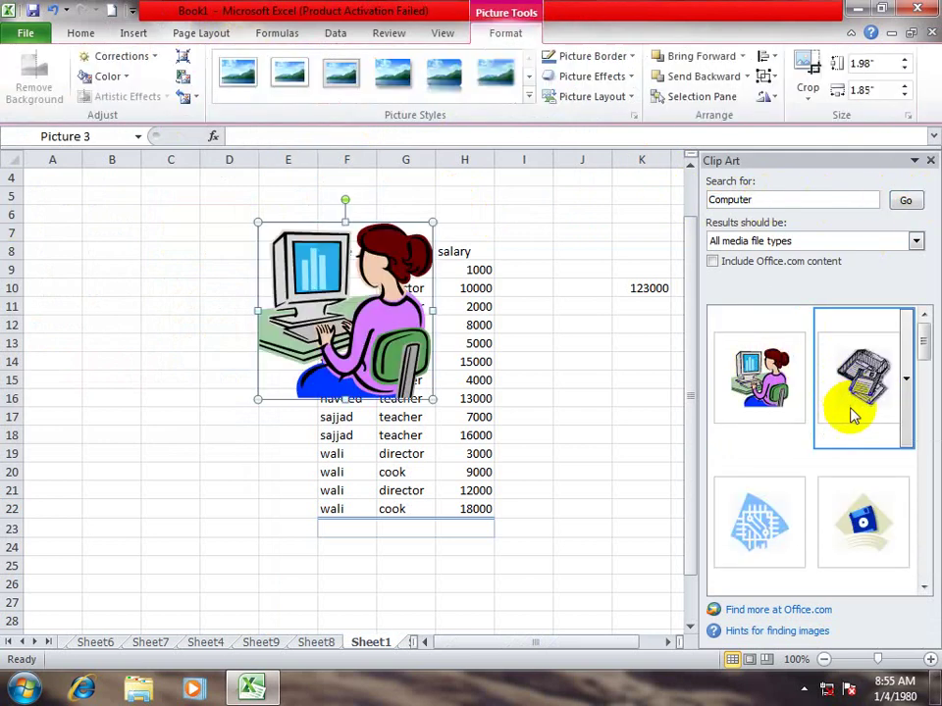
left_click(839, 489)
left_click(733, 505)
left_click(759, 393)
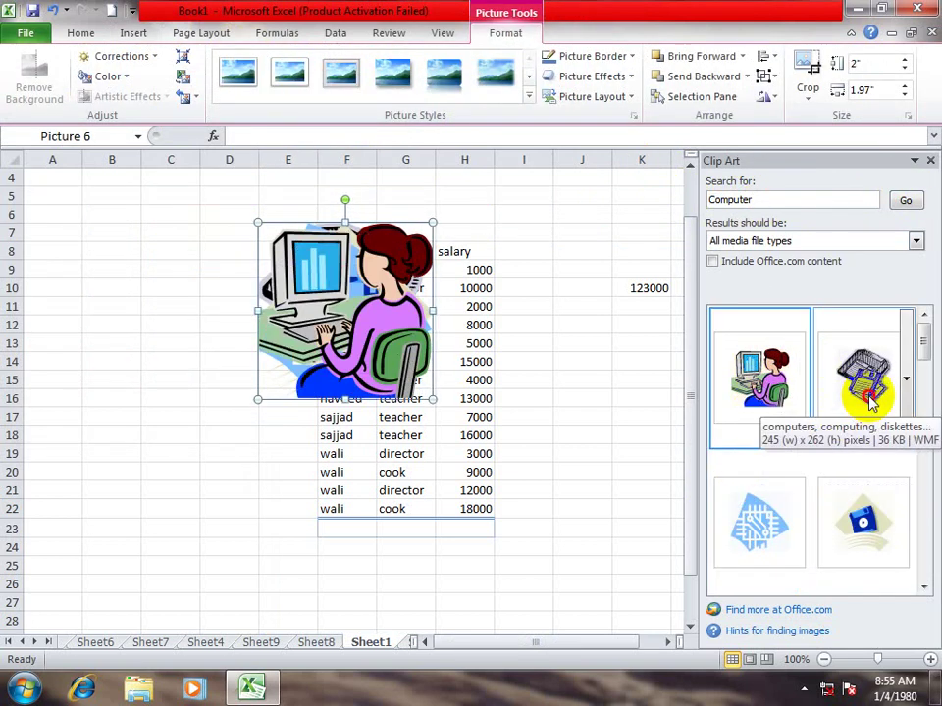
left_click(863, 392)
left_click(931, 163)
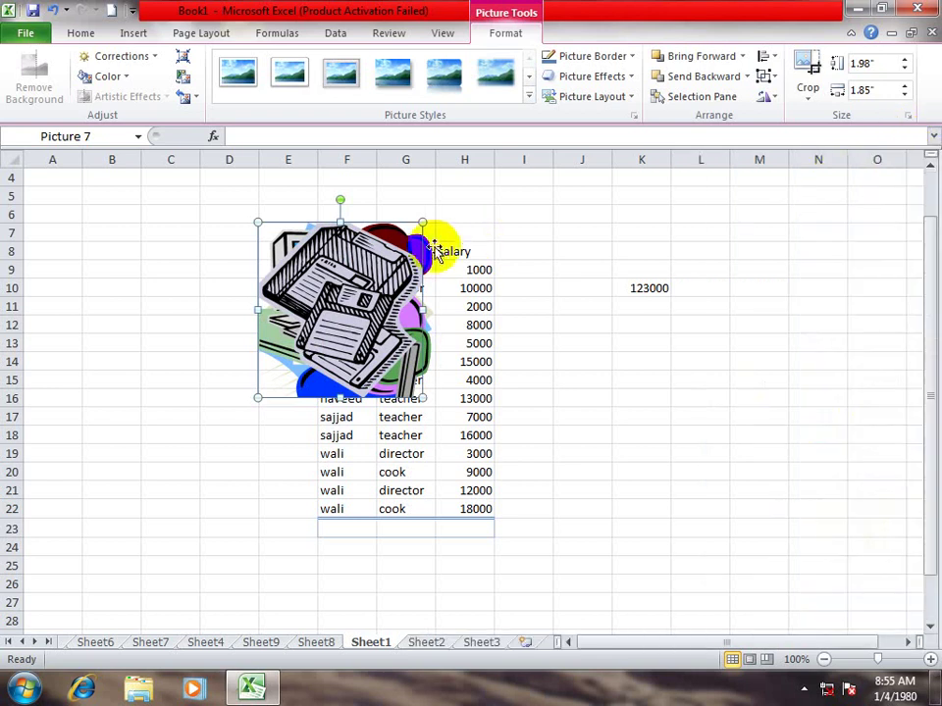
Step: Delete the topmost clip art images from the overlapping stack at E7
key("Delete")
left_click(329, 273)
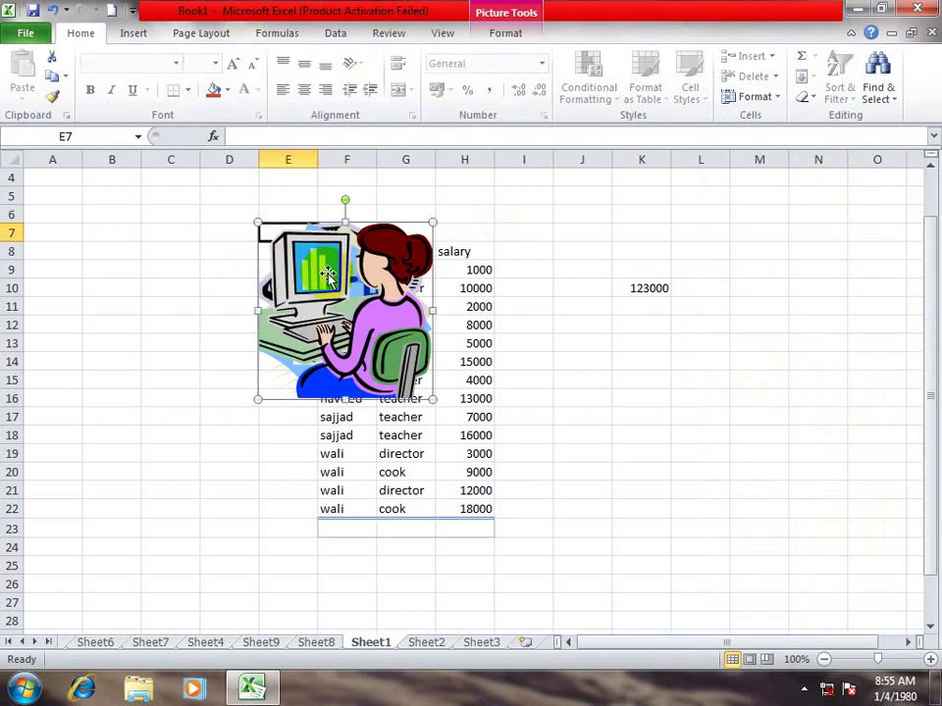
key("Delete")
left_click(329, 273)
left_click(304, 239)
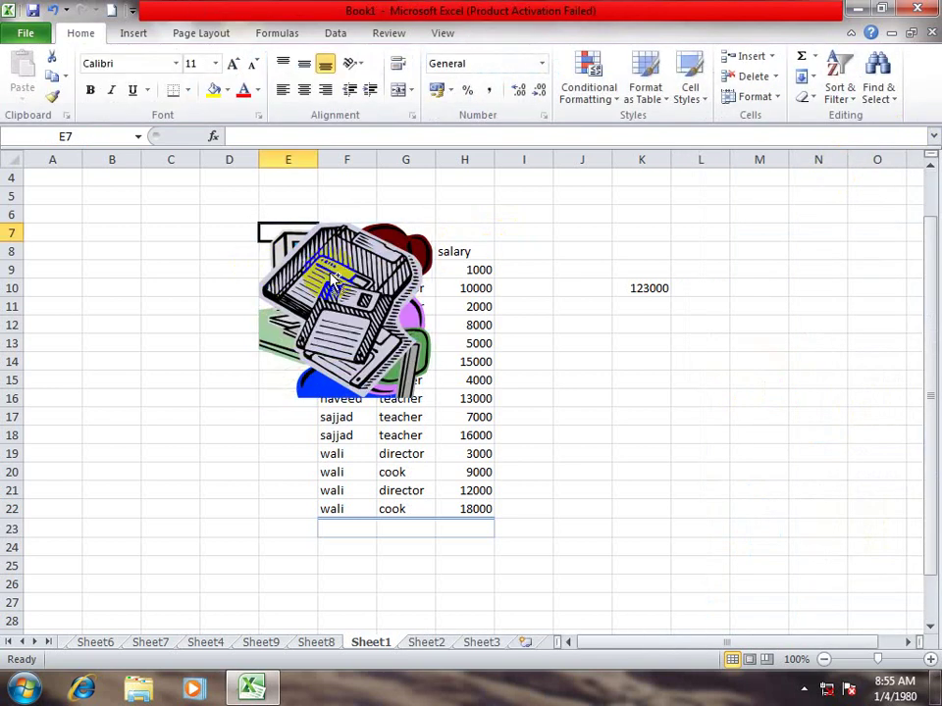
Step: Create a new blank workbook and insert a Vertical Box List SmartArt graphic
key("ctrl+n")
left_click(133, 33)
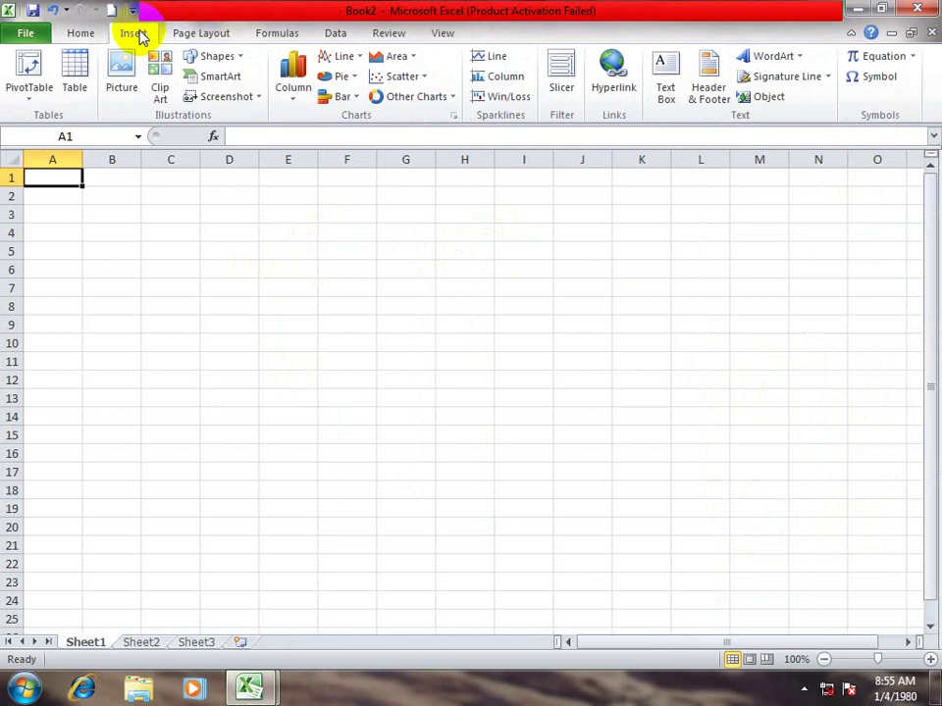
left_click(225, 81)
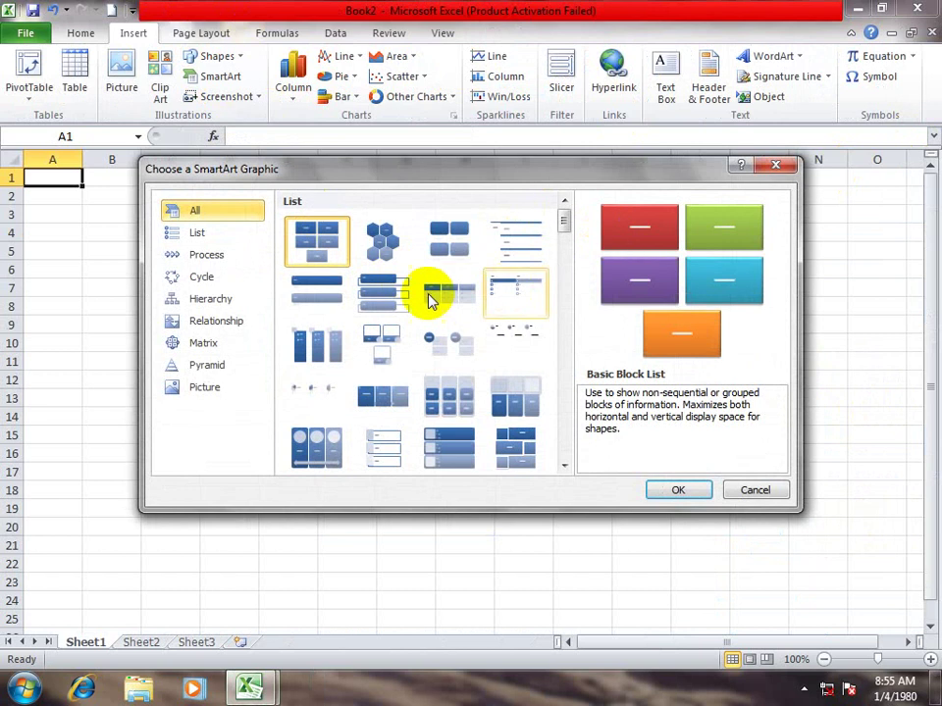
left_click(386, 299)
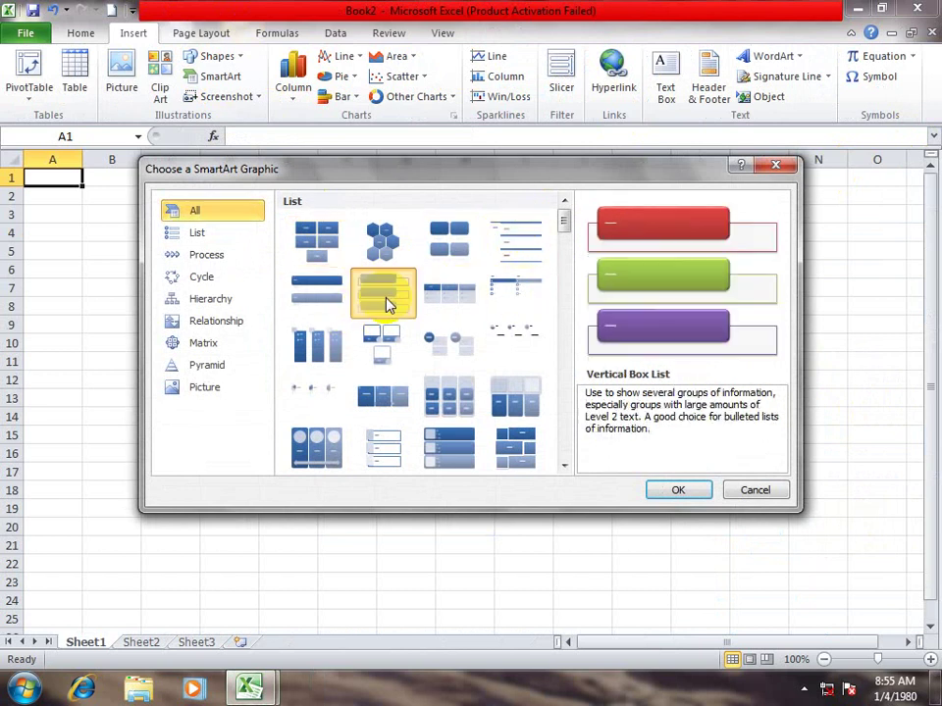
left_click(677, 489)
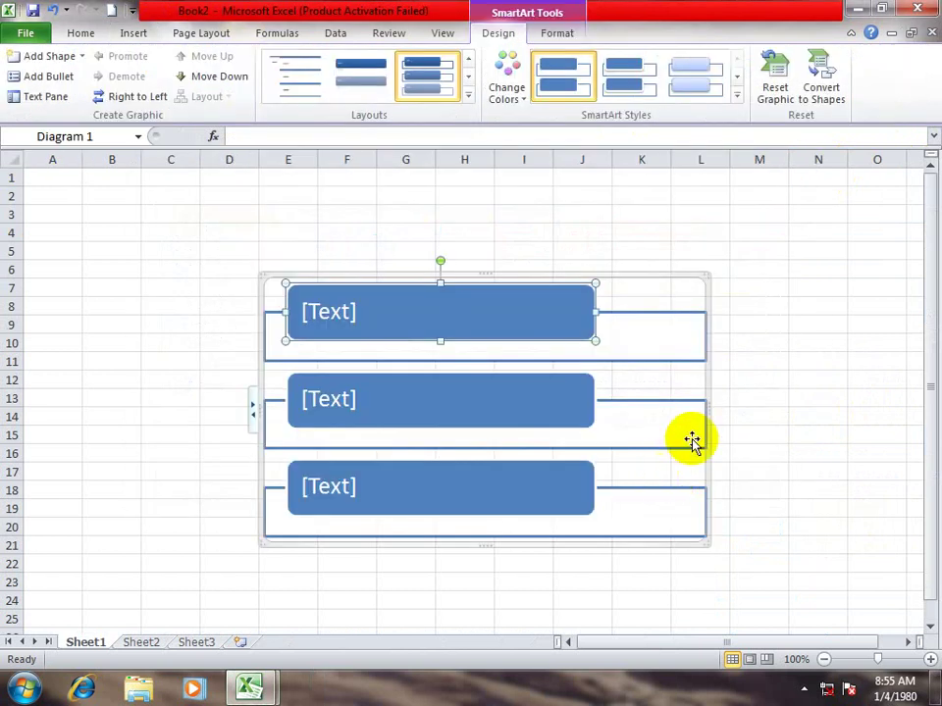
Step: Label the three SmartArt boxes, in order, with the texts "word", "excel" and "access"
left_click(349, 311)
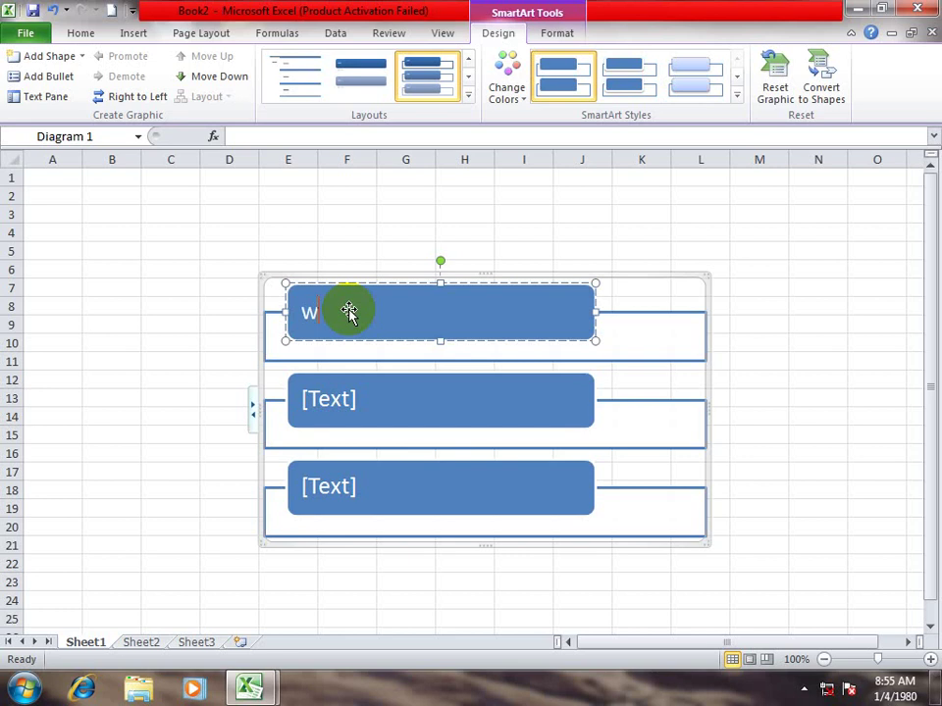
type("word")
left_click(330, 397)
type("ex")
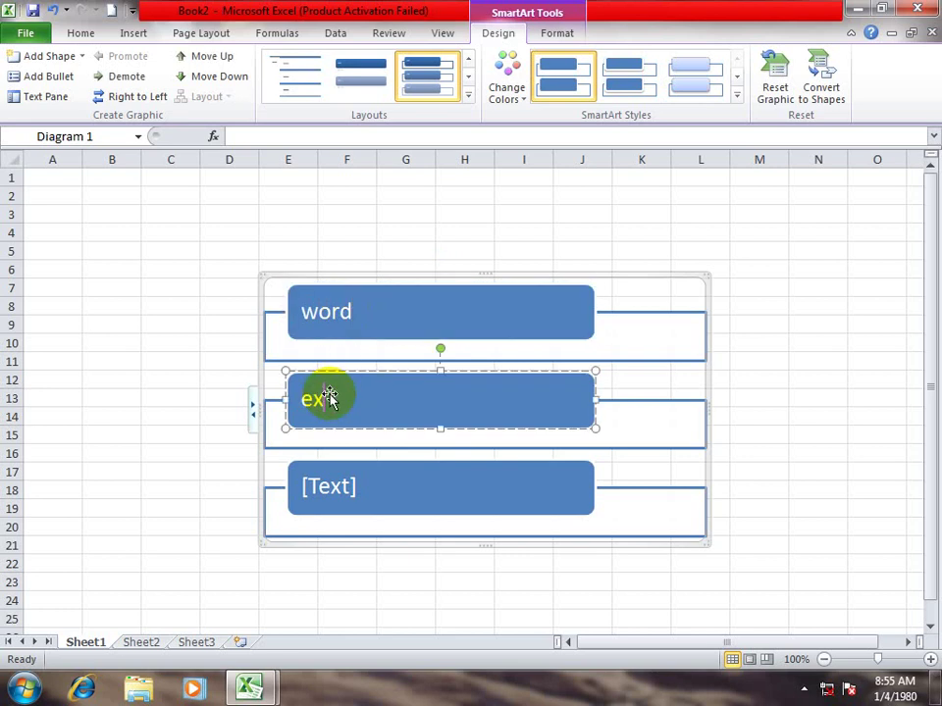
type("xcel")
left_click(347, 487)
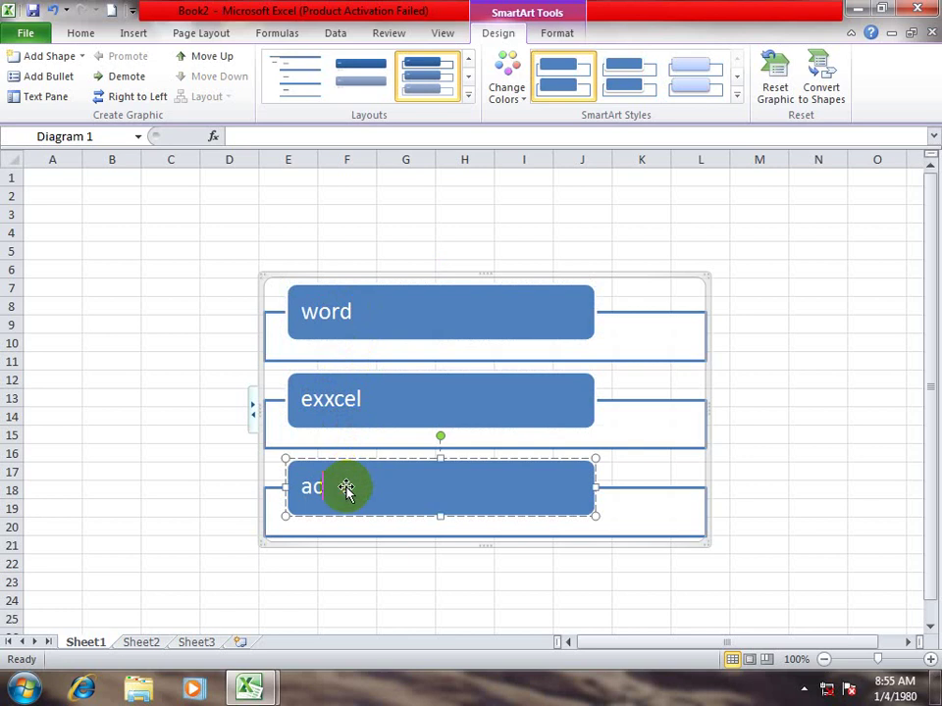
type("acxc")
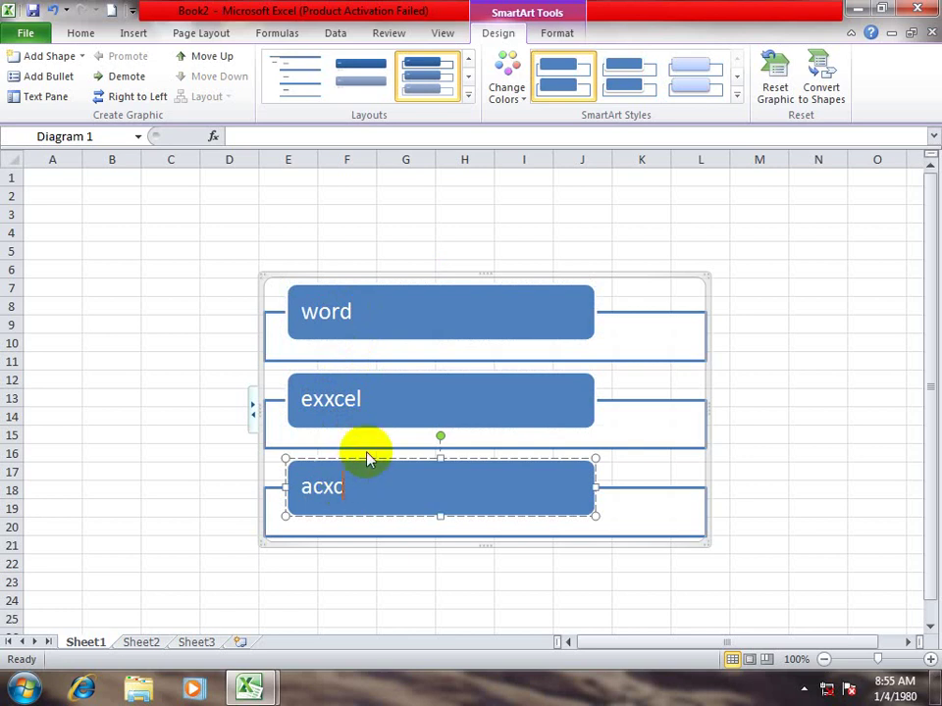
key("BackSpace")
key("BackSpace")
type("cess")
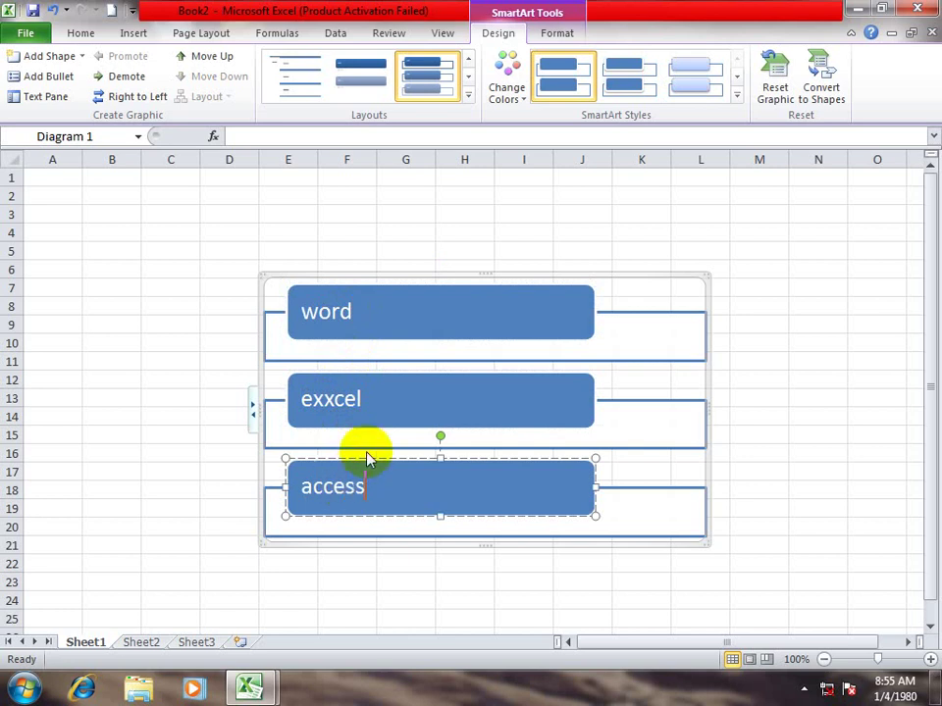
left_click(368, 395)
left_click_drag(367, 395, 273, 384)
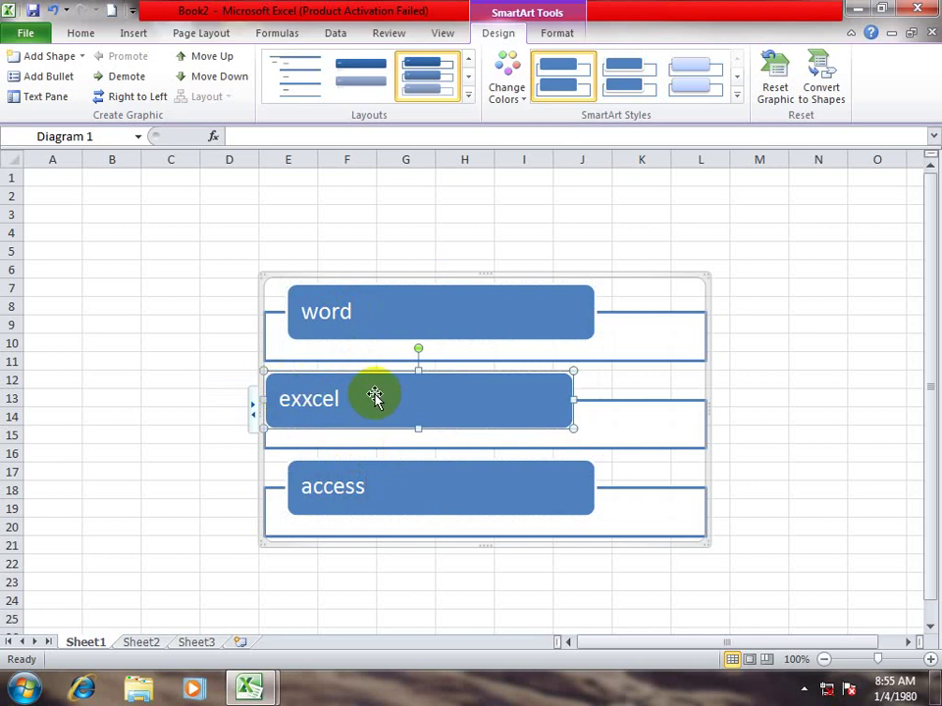
key("ctrl+z")
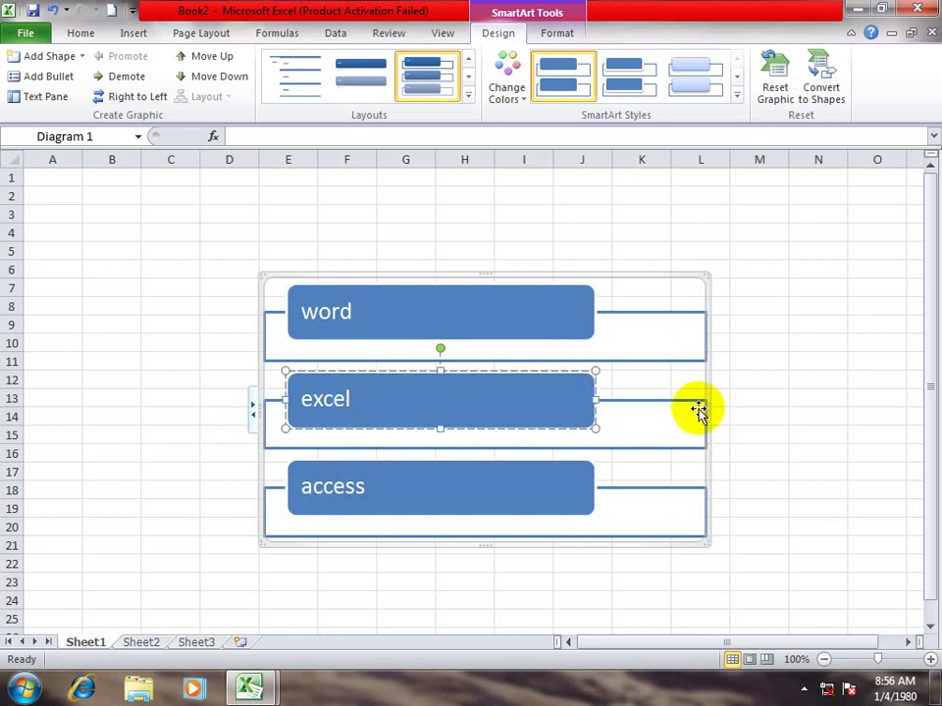
Step: Apply the tilted 3-D style with dark raised bars to the SmartArt and recolor it with the third Accent 1 variation
left_click(737, 97)
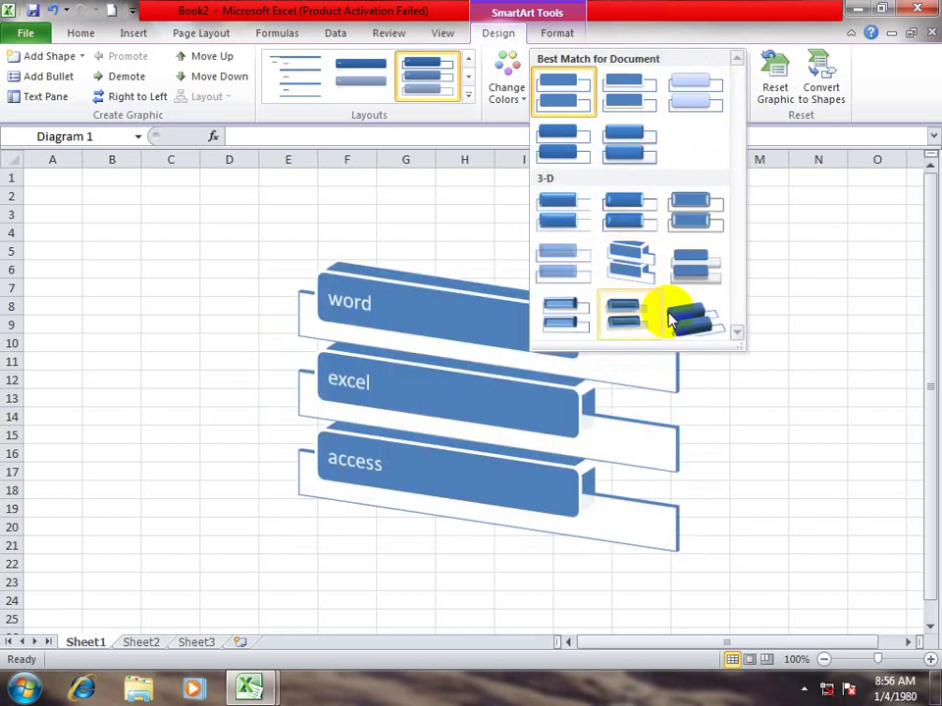
left_click(694, 314)
left_click(510, 91)
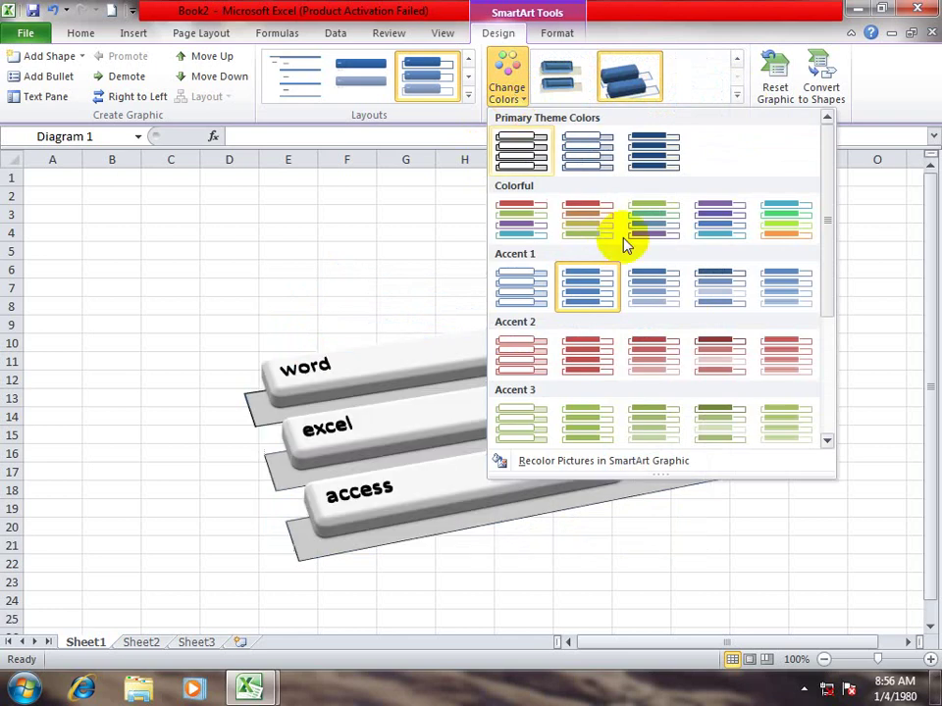
left_click(651, 299)
left_click(835, 285)
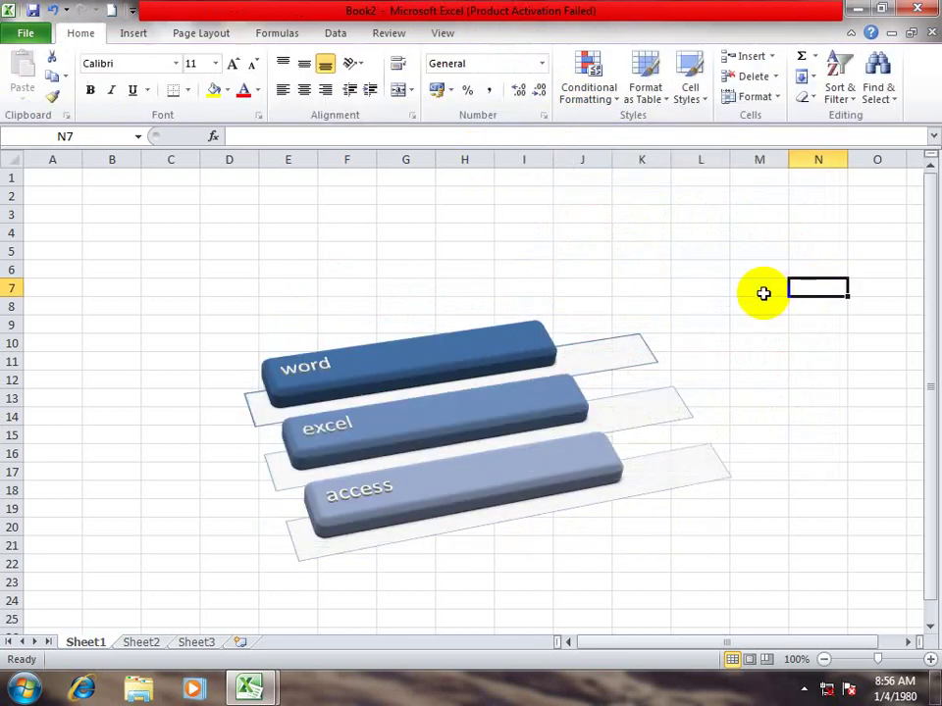
Step: Insert a screen clipping of the desktop at cell N7, move it over the SmartArt, and delete it again
left_click(129, 35)
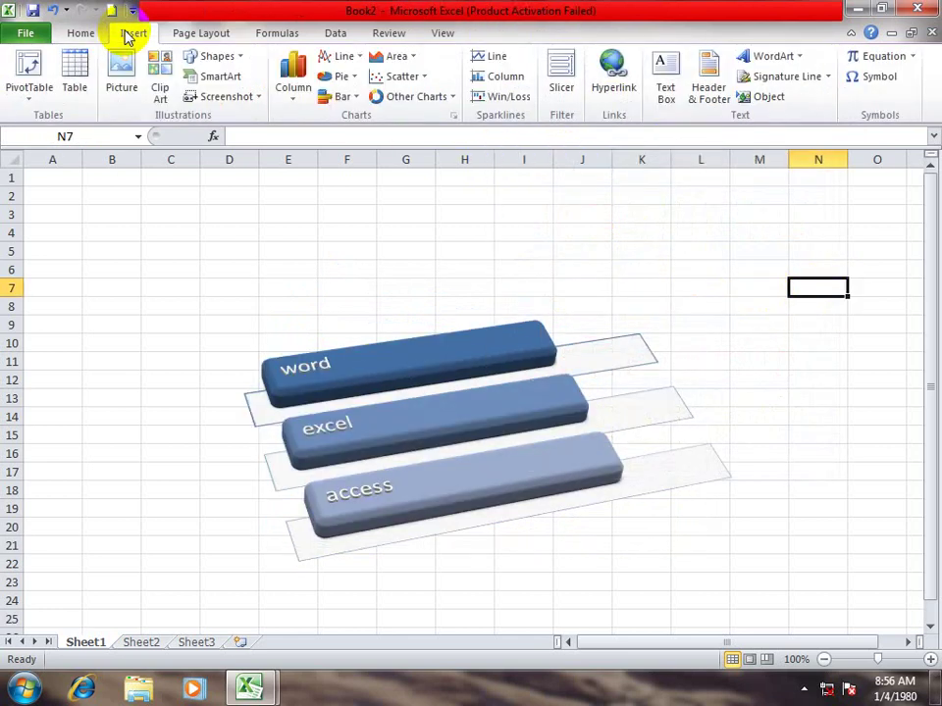
left_click(238, 101)
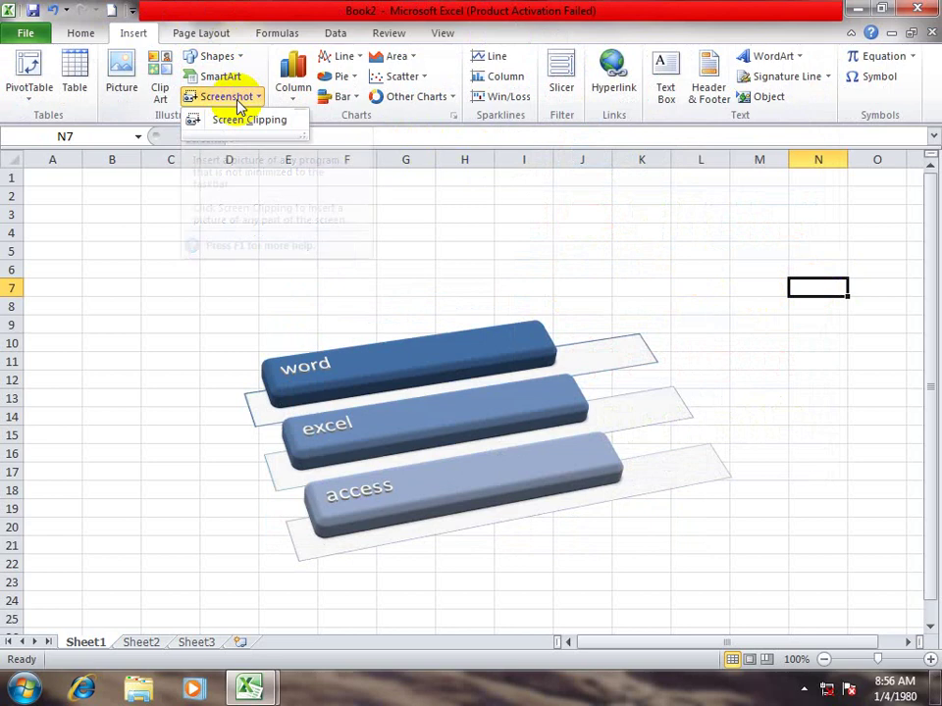
left_click(246, 120)
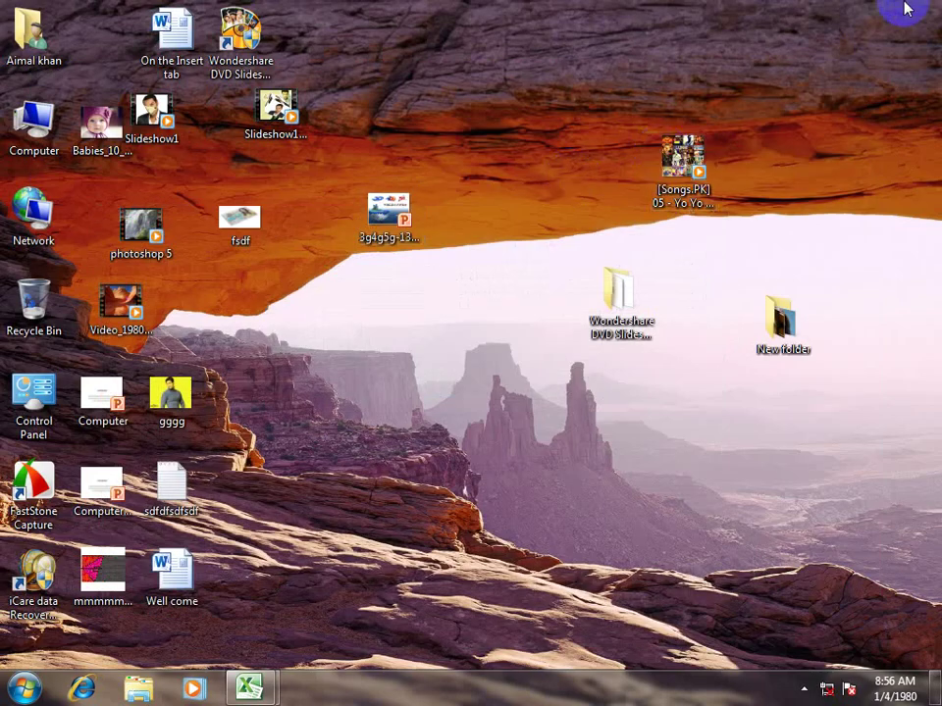
left_click_drag(910, 2, 79, 633)
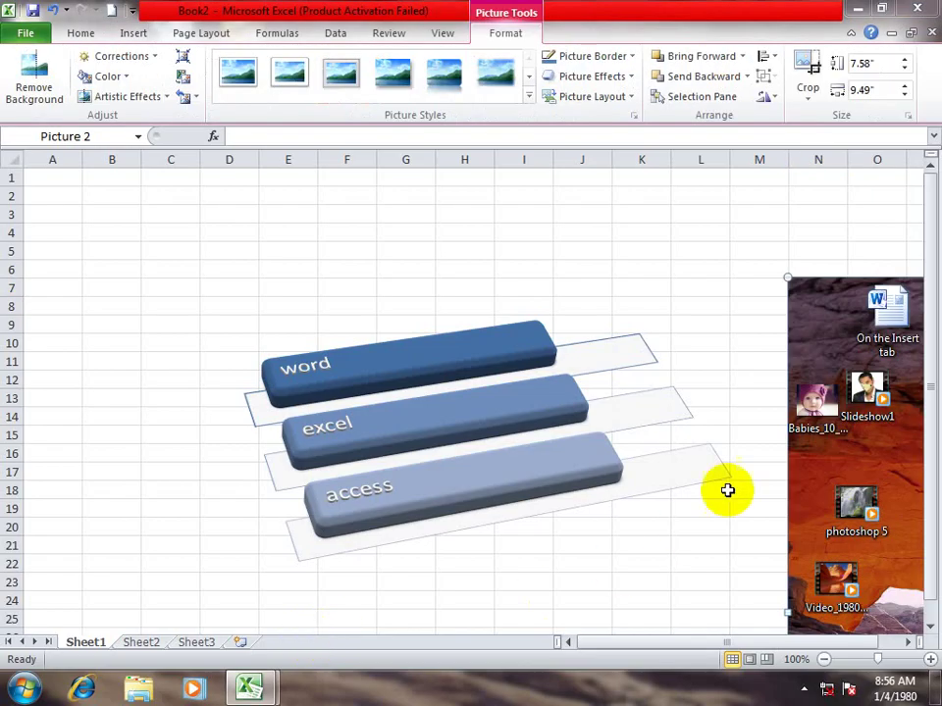
left_click_drag(833, 461, 310, 401)
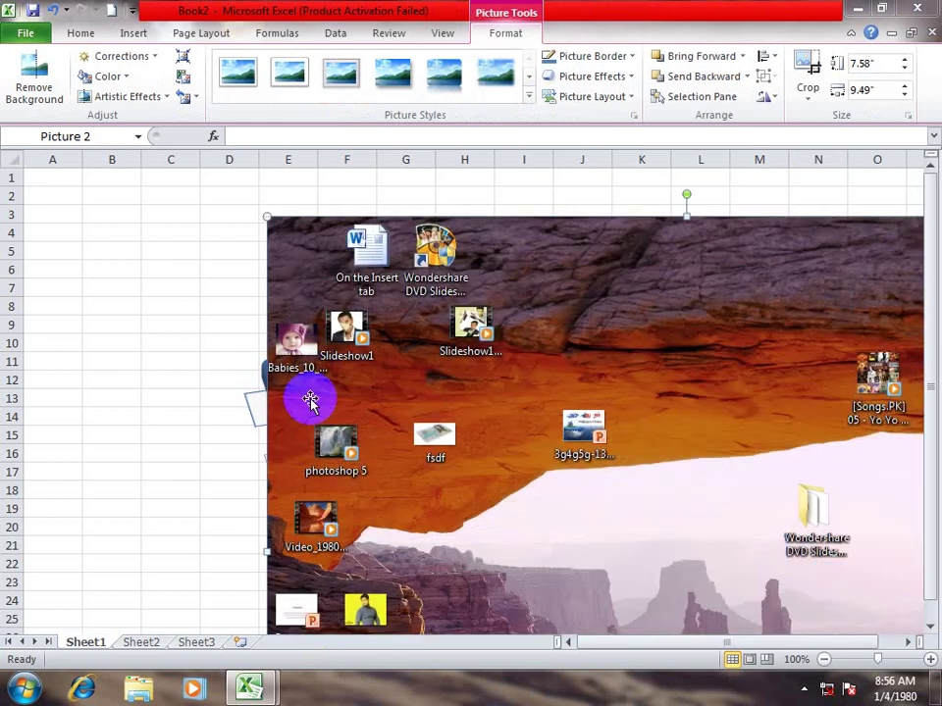
key("Delete")
Step: Bring up the On-Screen Keyboard with the osk command to demonstrate its PrtScn key, and close it
key("super+r")
type("osk")
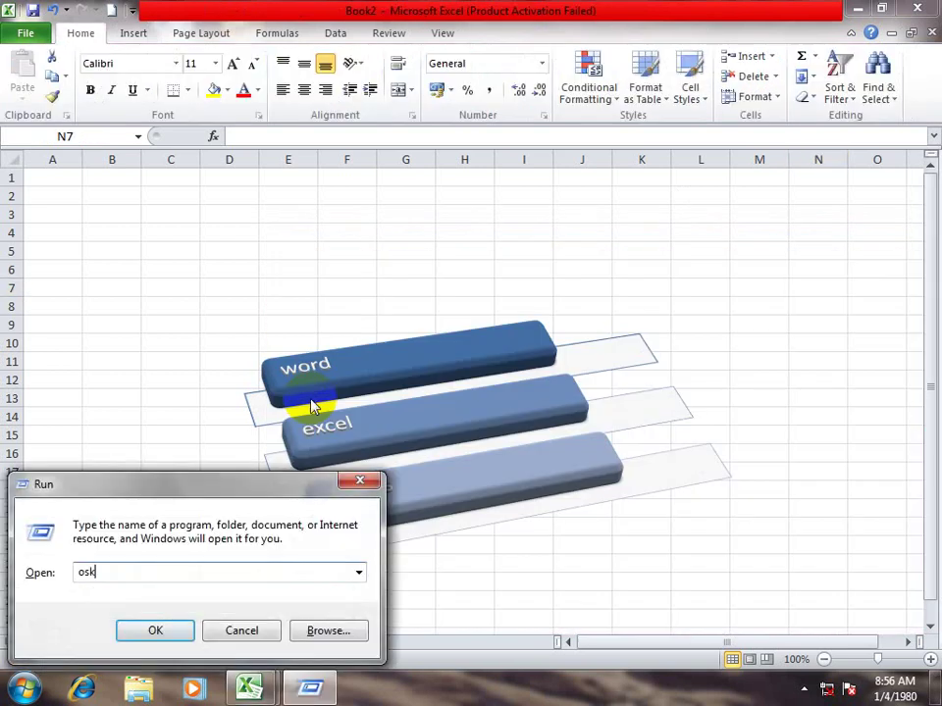
key("Return")
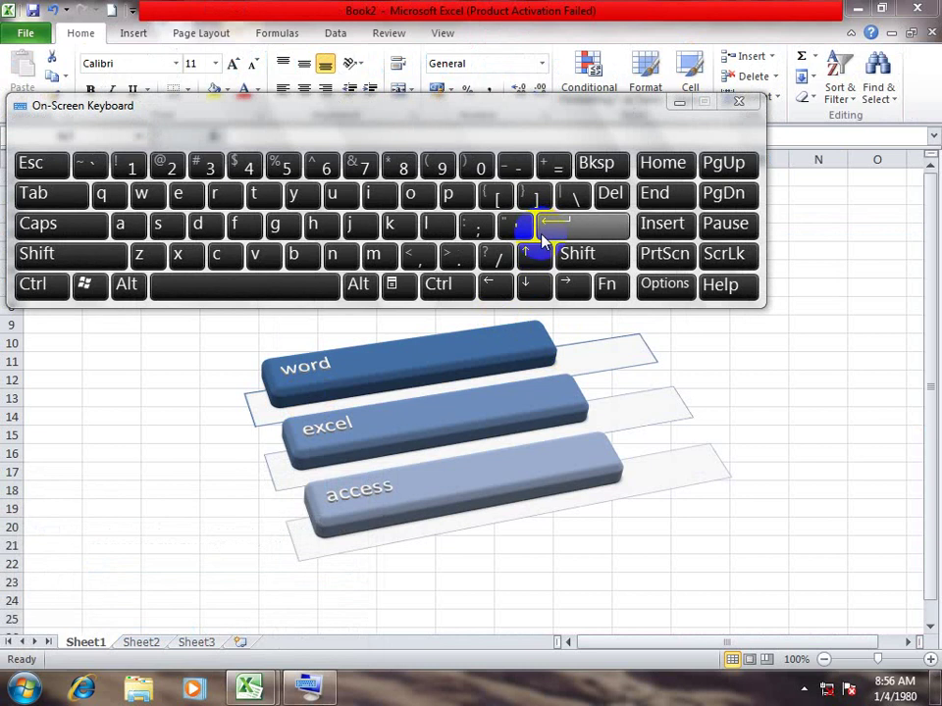
left_click(667, 255)
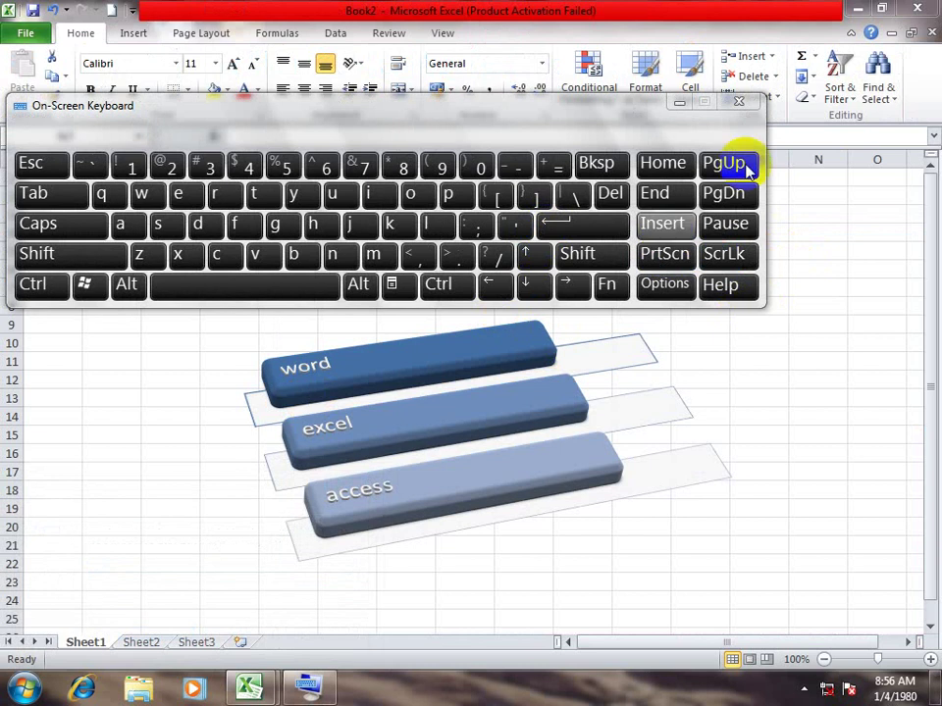
left_click(741, 102)
Step: Close the workbooks Book2 and Book1 without saving their changes
key("alt+F4")
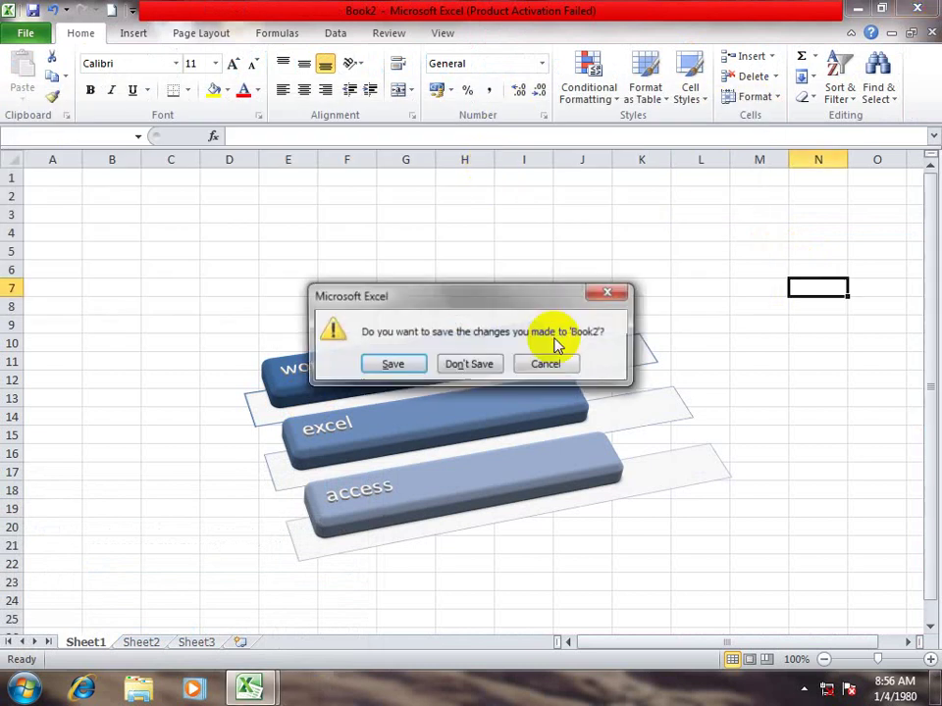
left_click(466, 364)
left_click(469, 364)
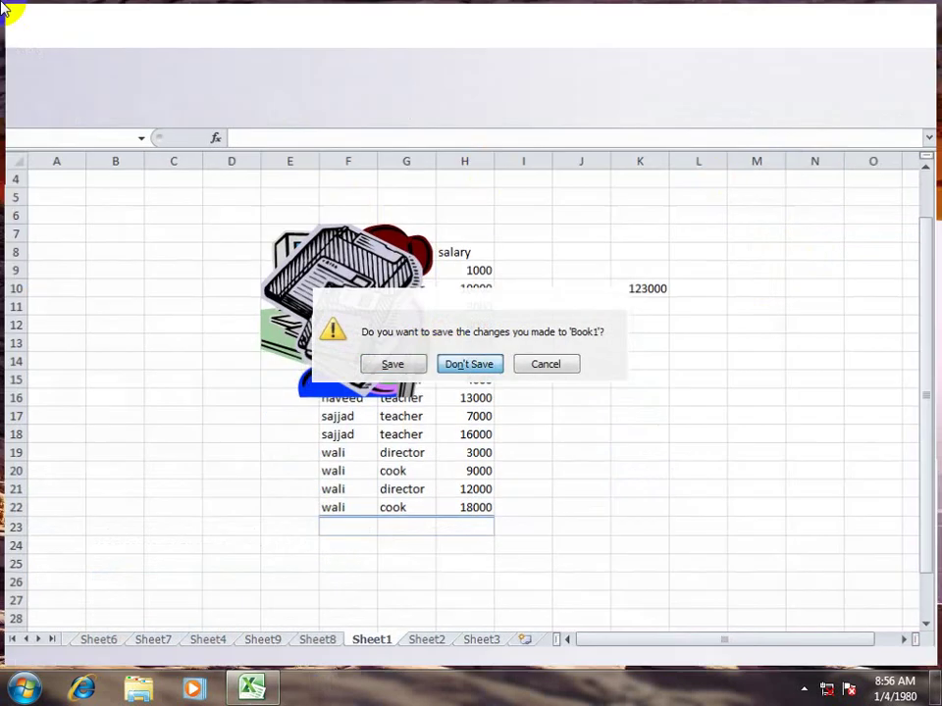
Step: Move the Wondershare DVD Slideshow Builder Deluxe shortcut to an empty spot on the desktop and look into the program's setup folder
left_click_drag(253, 59, 546, 106)
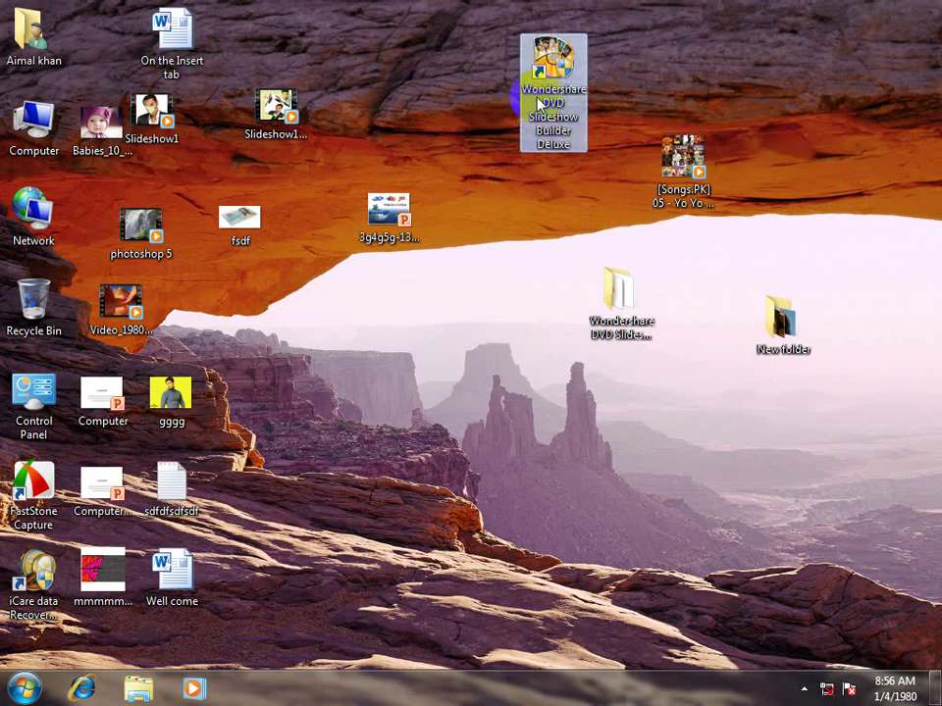
left_click(498, 235)
double_click(618, 290)
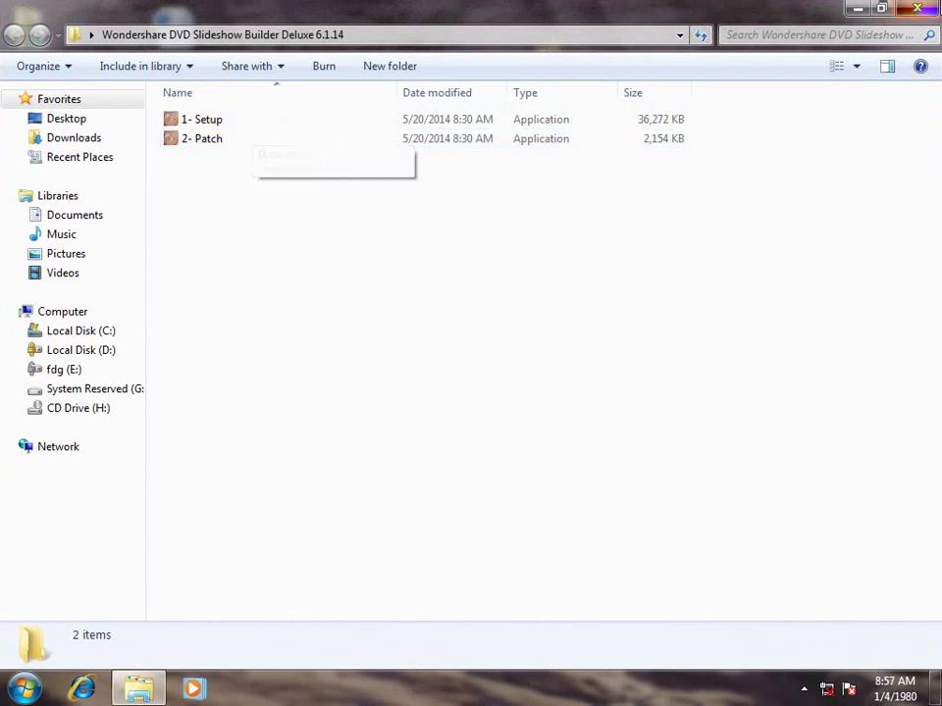
key("super+d")
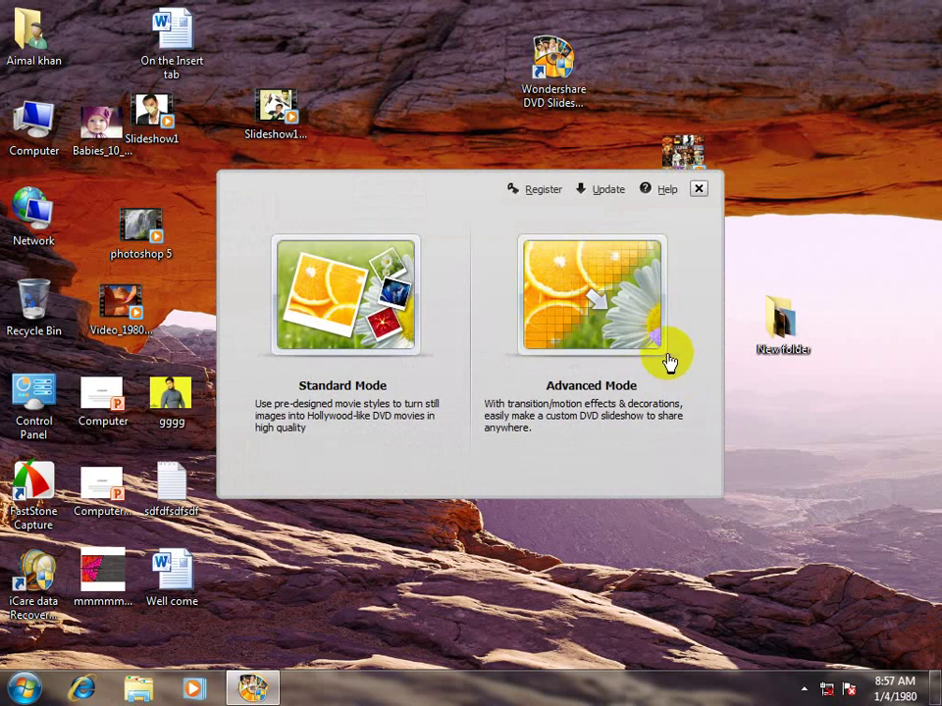
Step: Start Wondershare DVD Slideshow Builder in Advanced Mode and browse to the desktop's New folder for adding photos
left_click(586, 319)
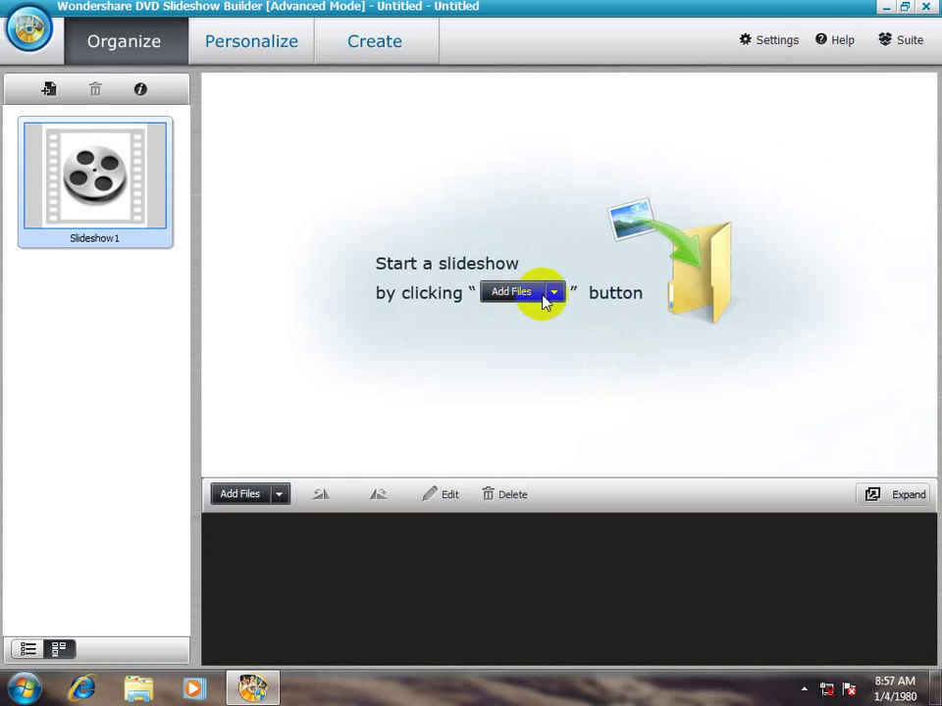
left_click(554, 292)
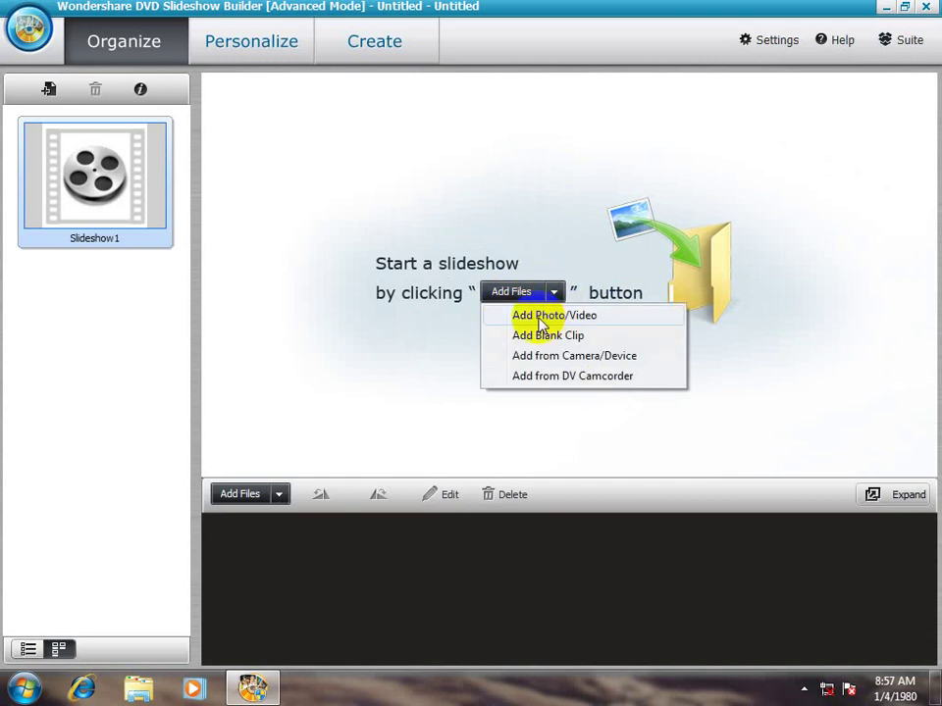
left_click(543, 321)
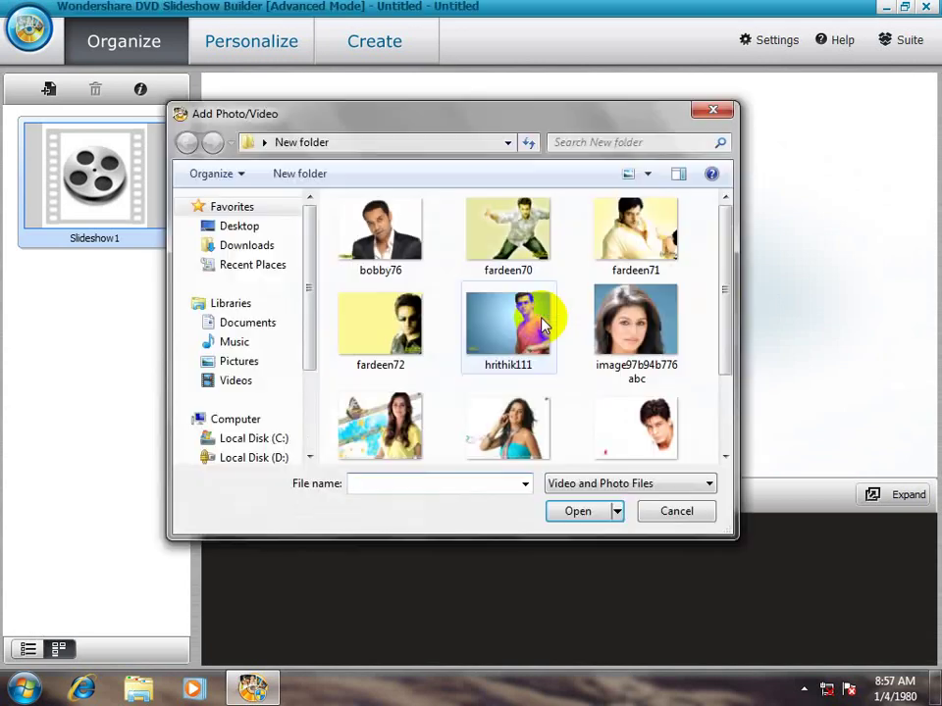
left_click_drag(727, 311, 727, 360)
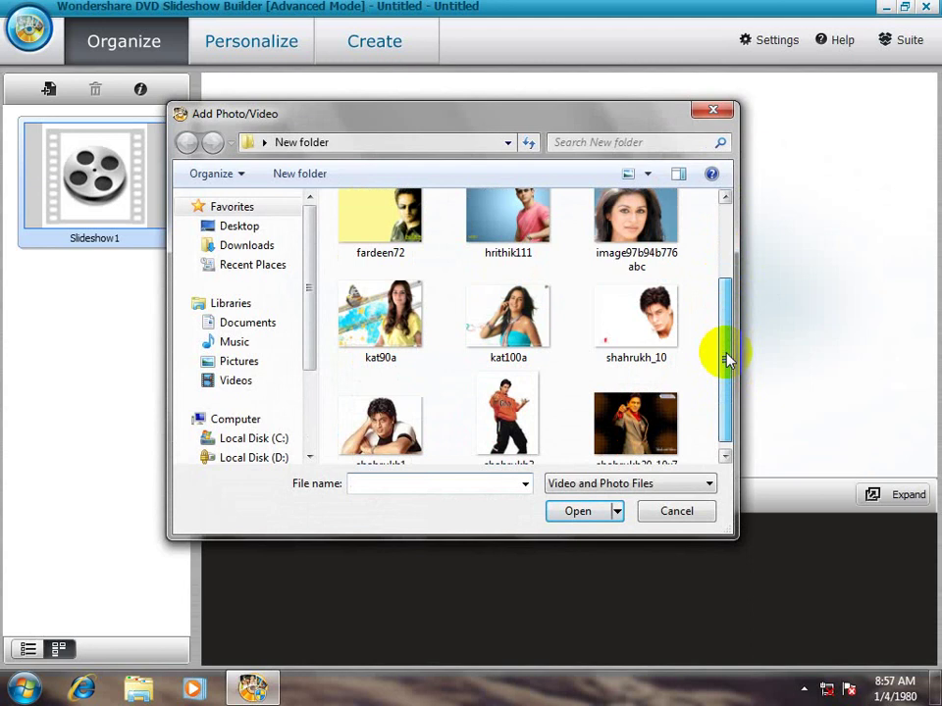
left_click(239, 228)
double_click(447, 419)
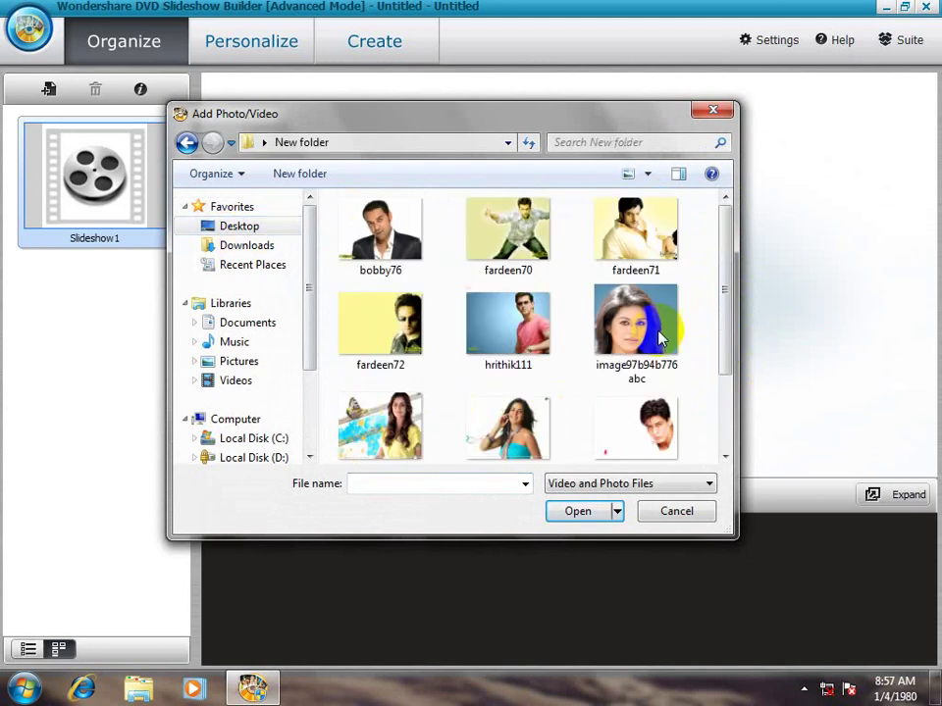